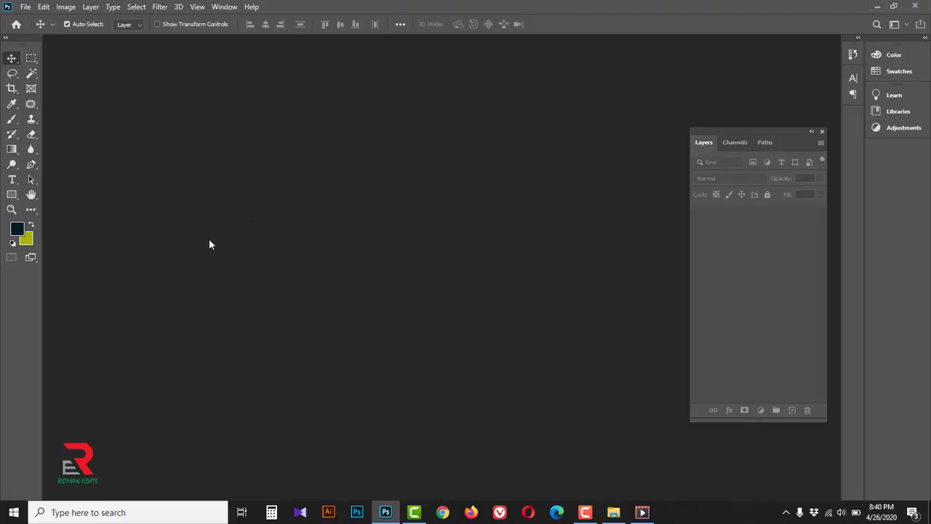
- Create a new document 1400 pixels wide and 900 pixels high
click(25, 8)
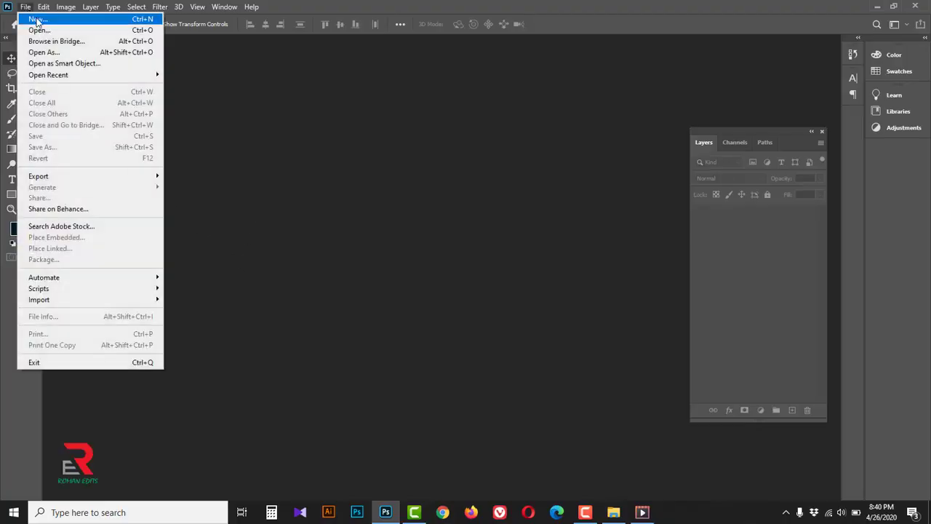
click(39, 21)
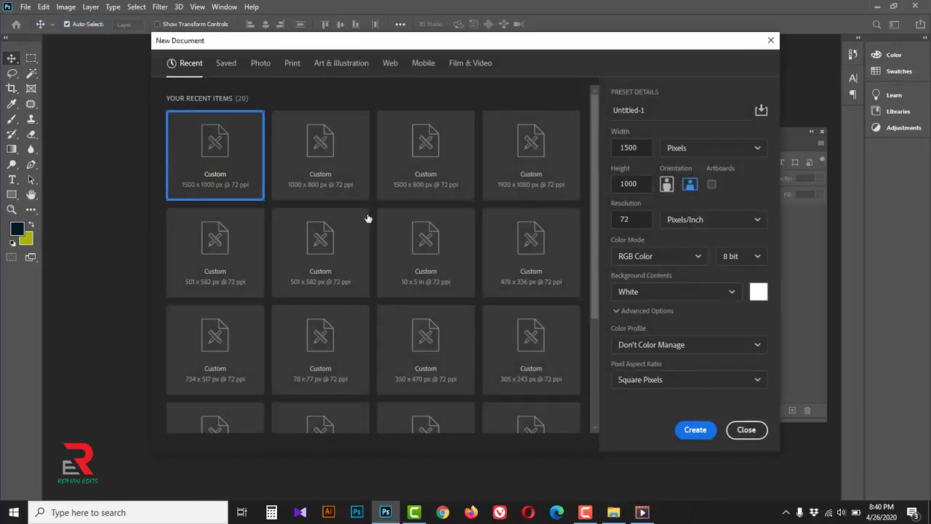
drag(640, 147, 611, 149)
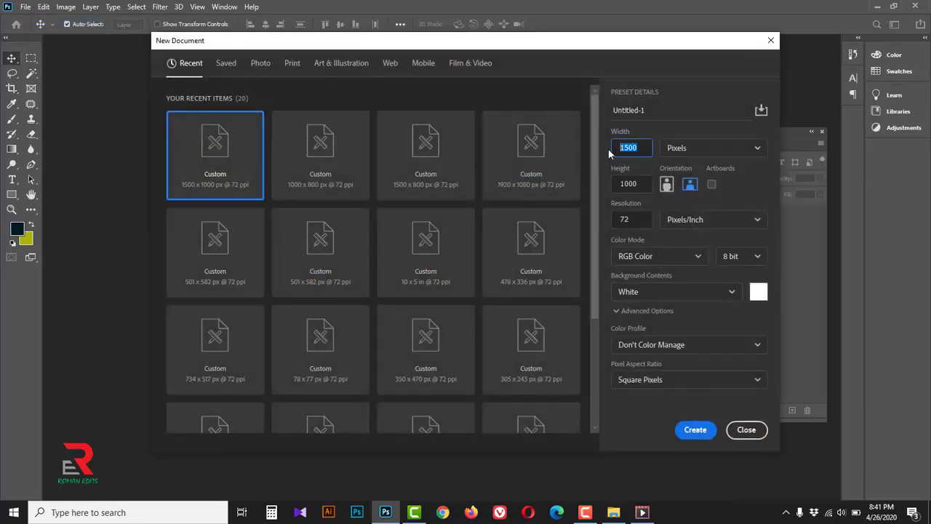
text(1)
key(Tab)
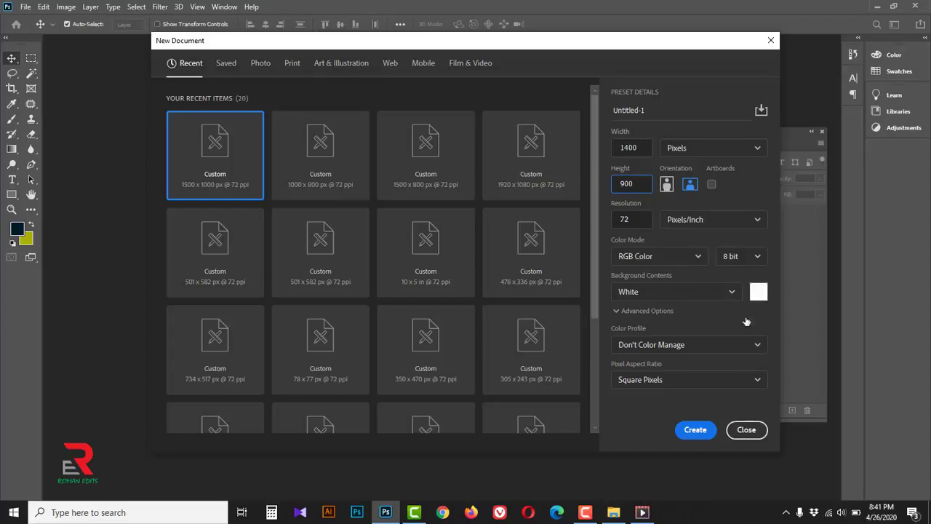
click(695, 430)
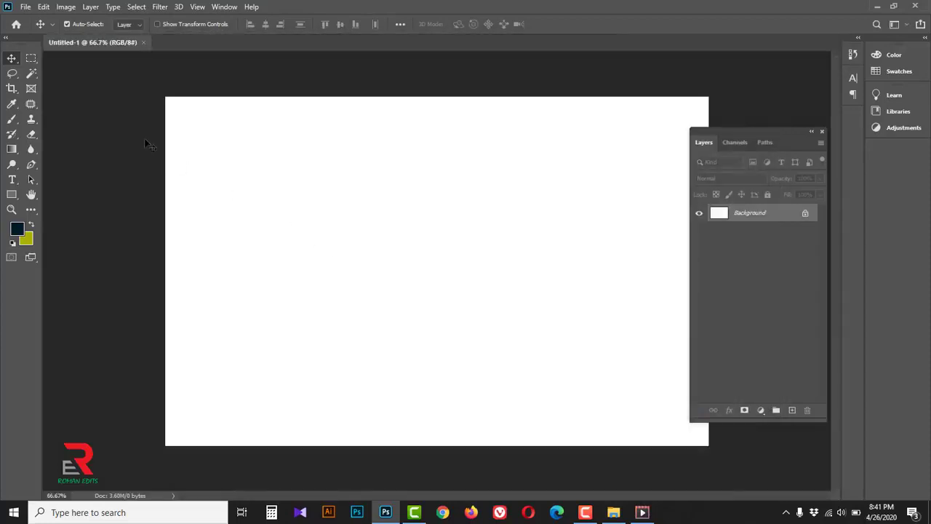
- Draw several trial selections on the blank canvas with the Rectangular Marquee tool, then deselect
click(31, 62)
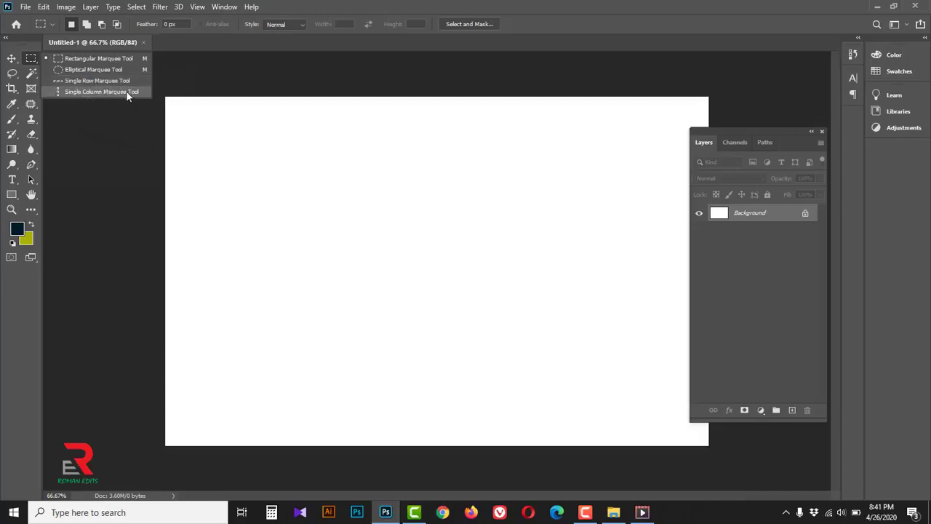
click(109, 59)
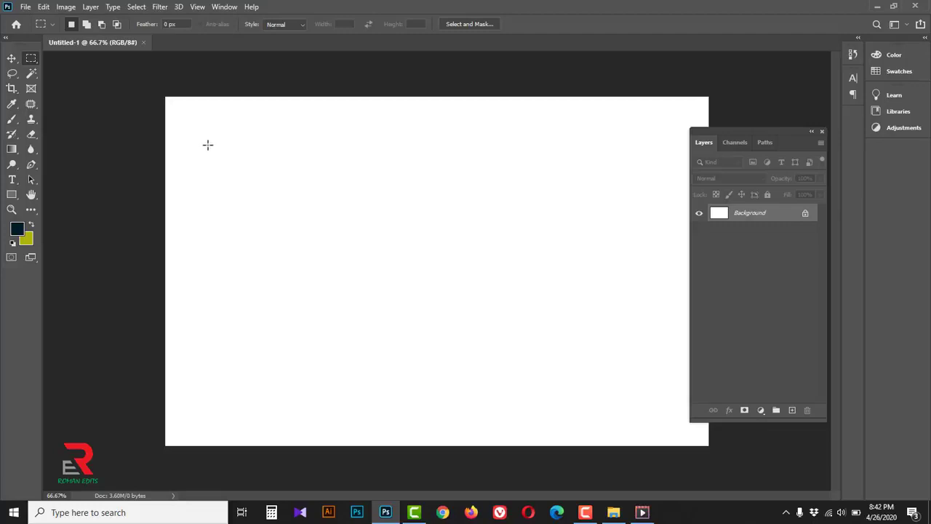
drag(208, 144, 449, 350)
drag(460, 127, 590, 280)
click(283, 216)
drag(220, 154, 429, 313)
mouse_move(319, 195)
mouse_down()
mouse_move(504, 337)
mouse_move(464, 248)
mouse_up()
drag(212, 126, 433, 302)
drag(214, 135, 461, 299)
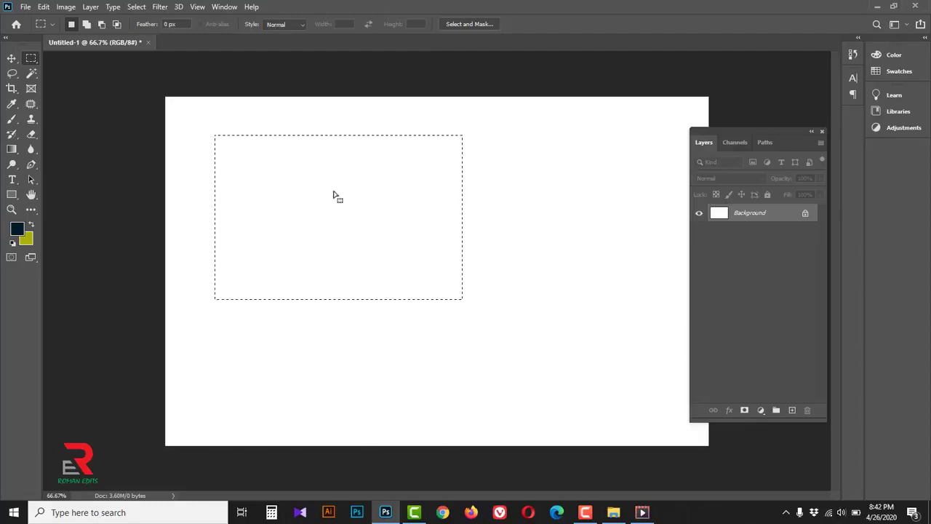
right_click(333, 195)
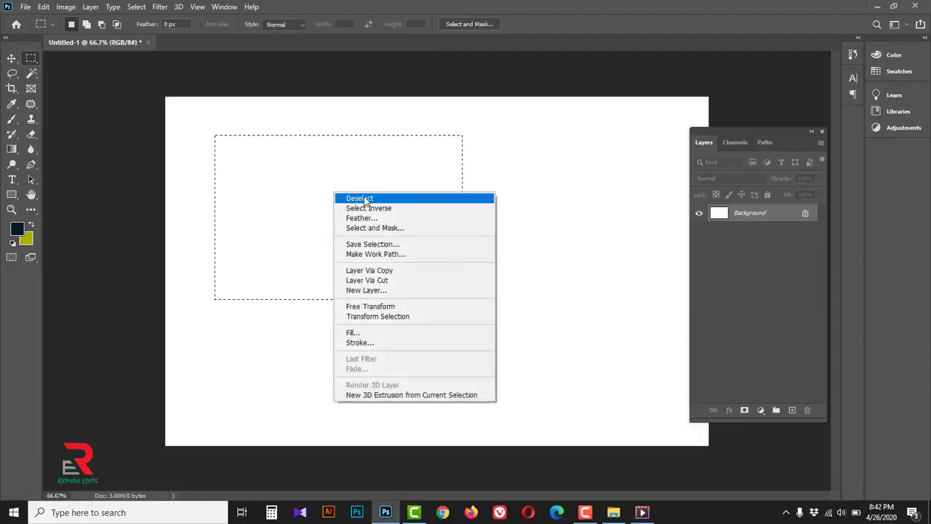
click(365, 199)
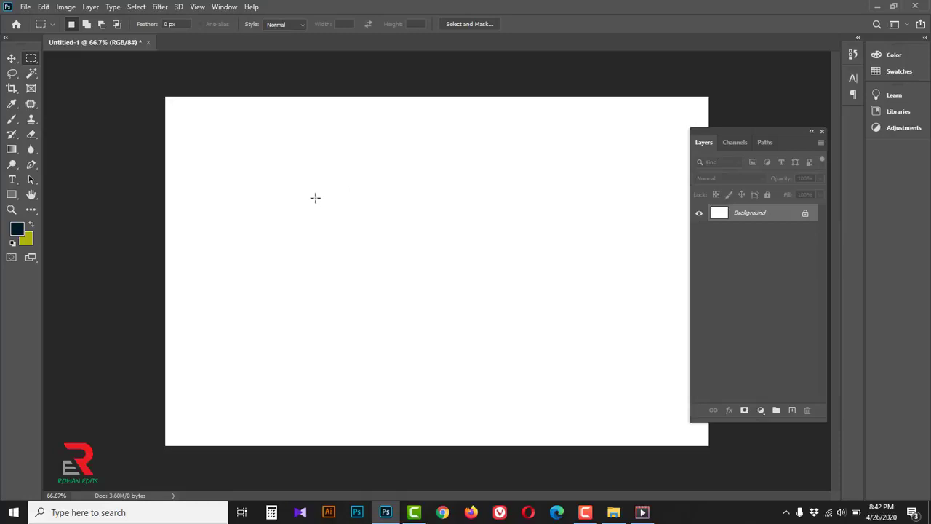
- Open the photo Married-Punjabi-Girls-Pictures-Brofers-8 from the Runing Tutorial folder
click(28, 7)
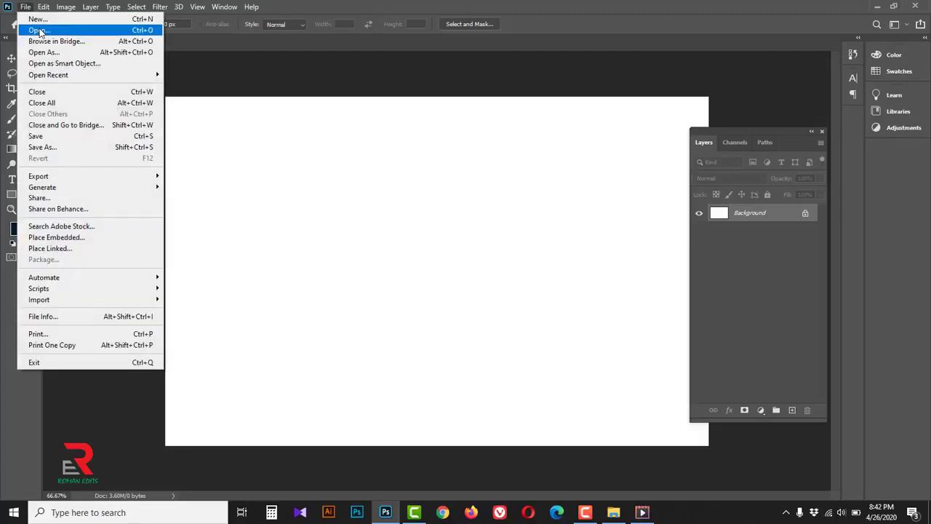
click(39, 27)
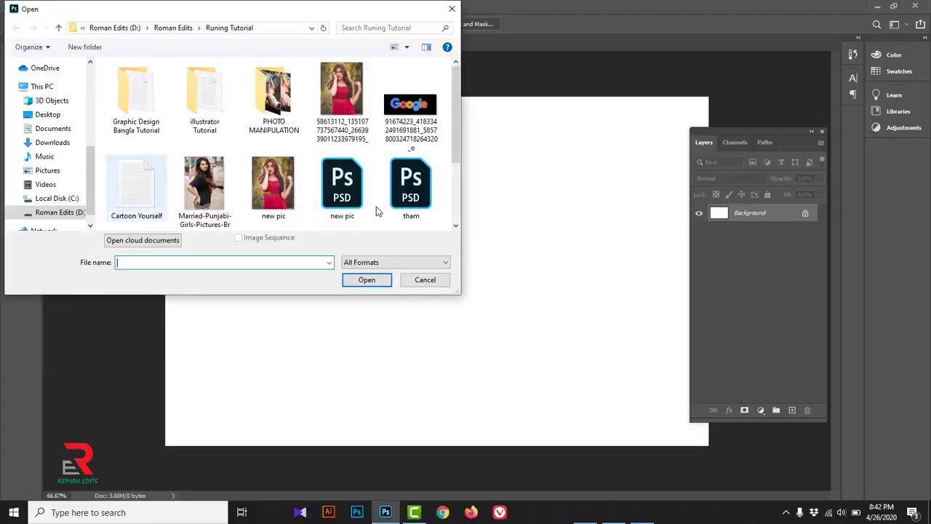
click(198, 179)
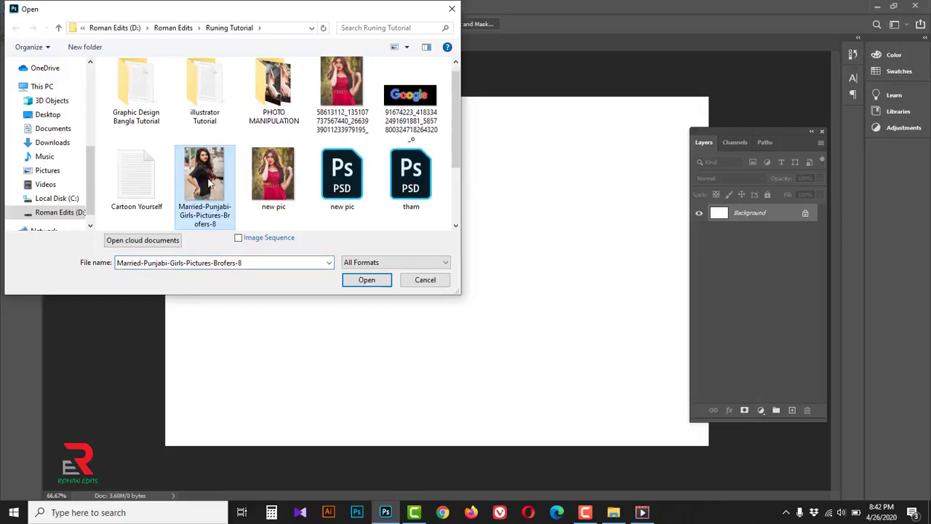
click(367, 281)
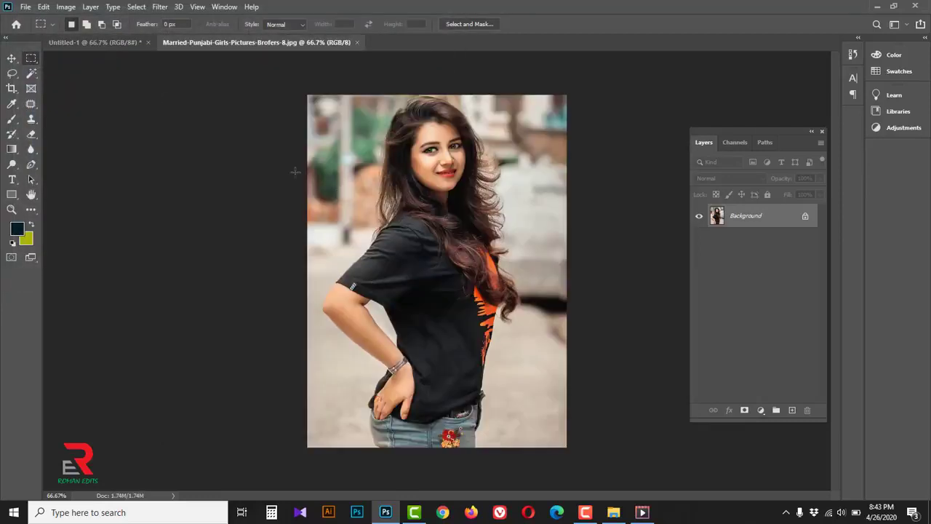
- Copy a rectangular marquee selection around the woman's head and shoulders and paste it into Untitled-1
right_click(30, 58)
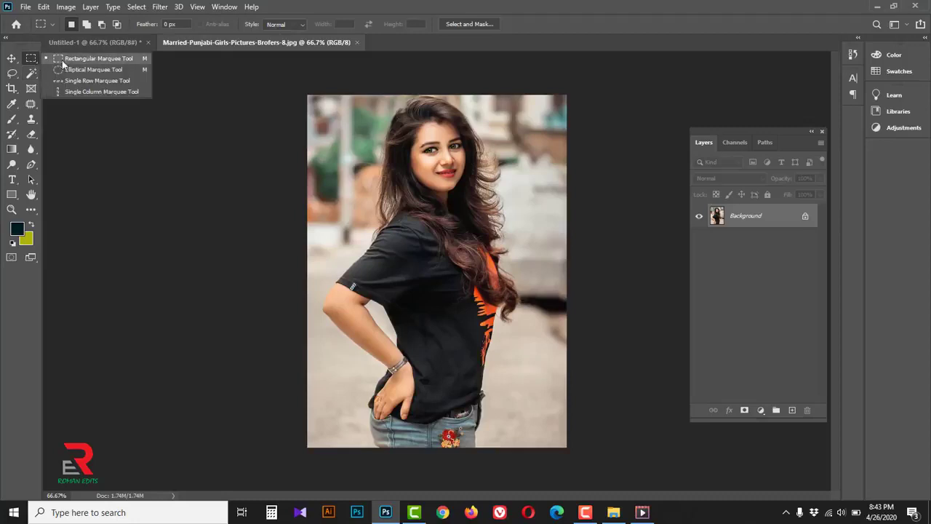
click(109, 59)
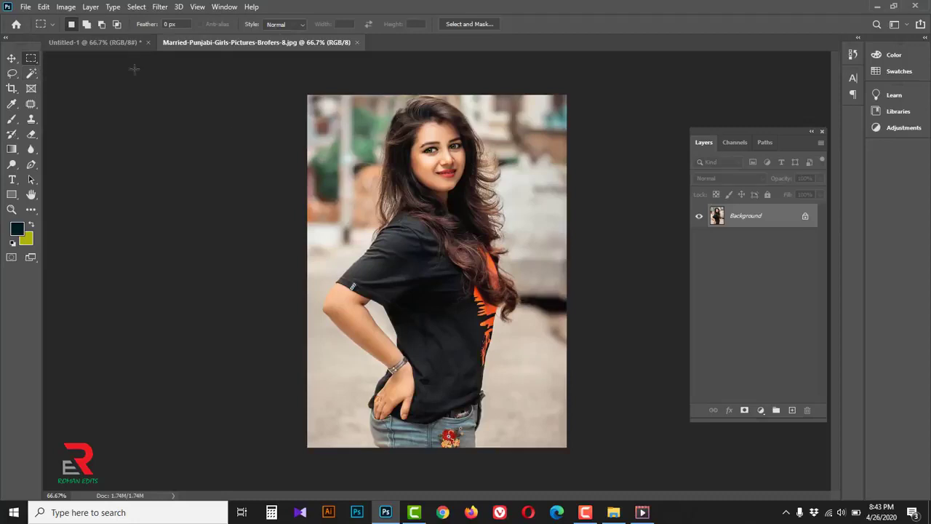
drag(374, 95, 499, 243)
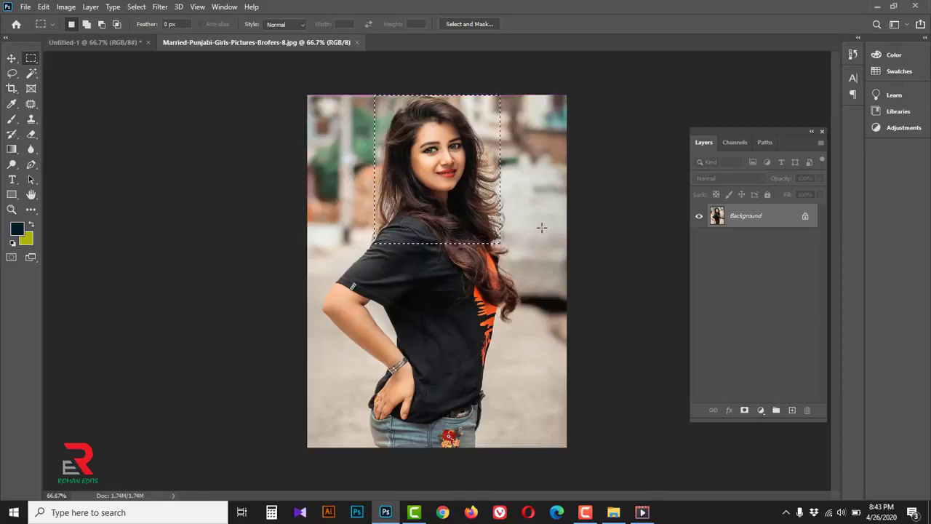
key(ctrl+c)
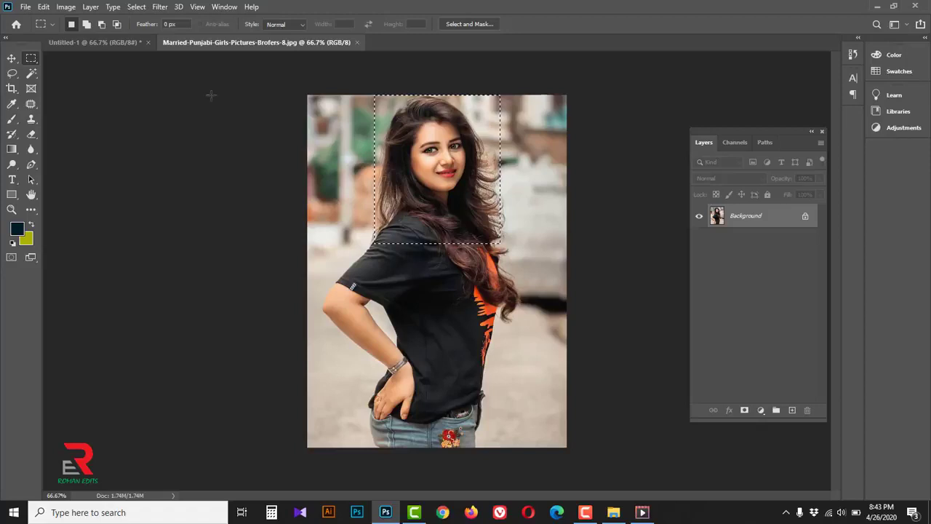
click(107, 41)
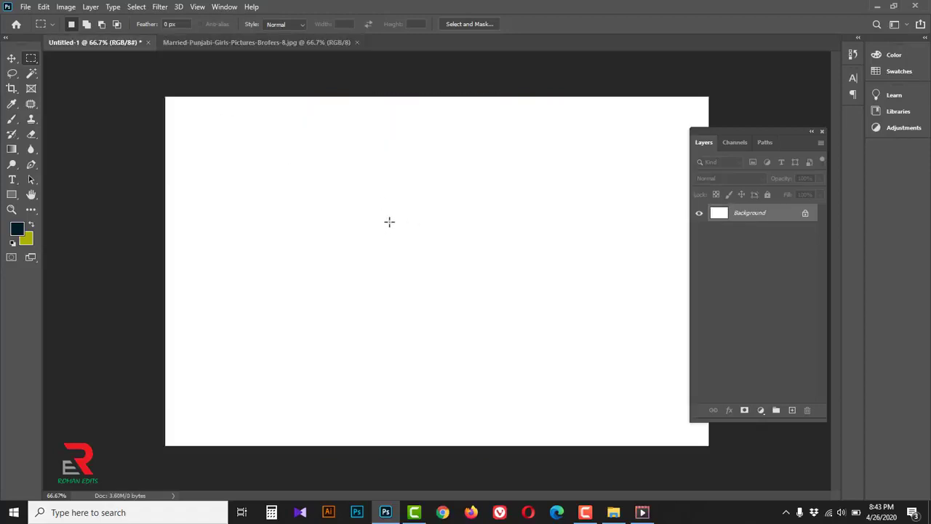
key(ctrl+v)
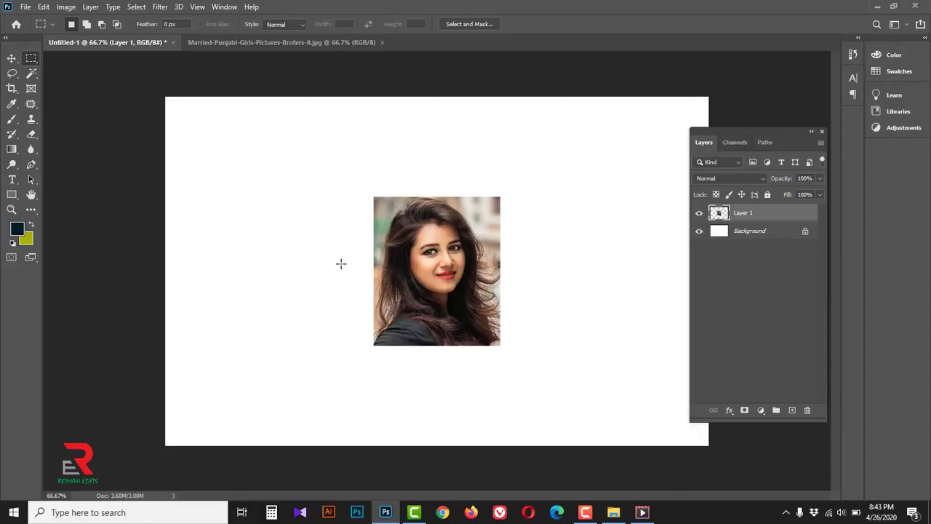
- Back in the photo, draw trial selections over the woman with the Elliptical Marquee tool, then deselect
click(242, 41)
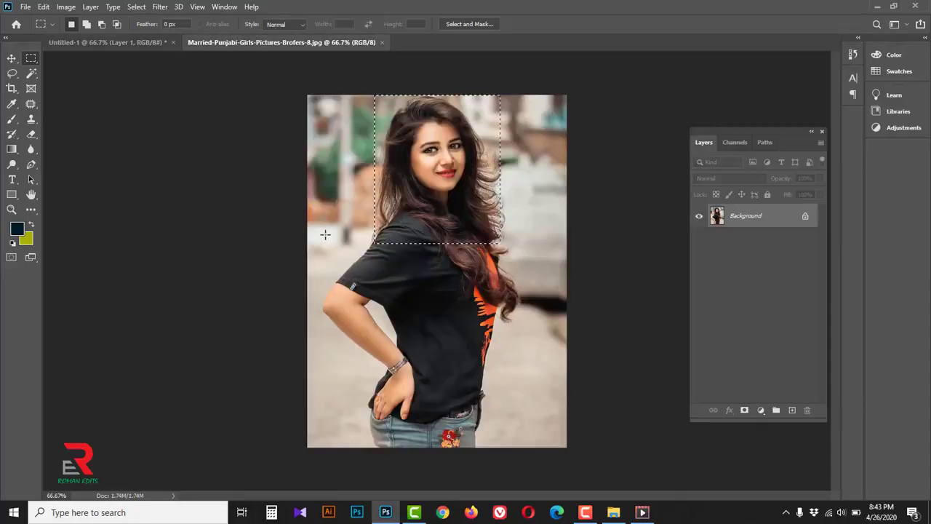
right_click(30, 58)
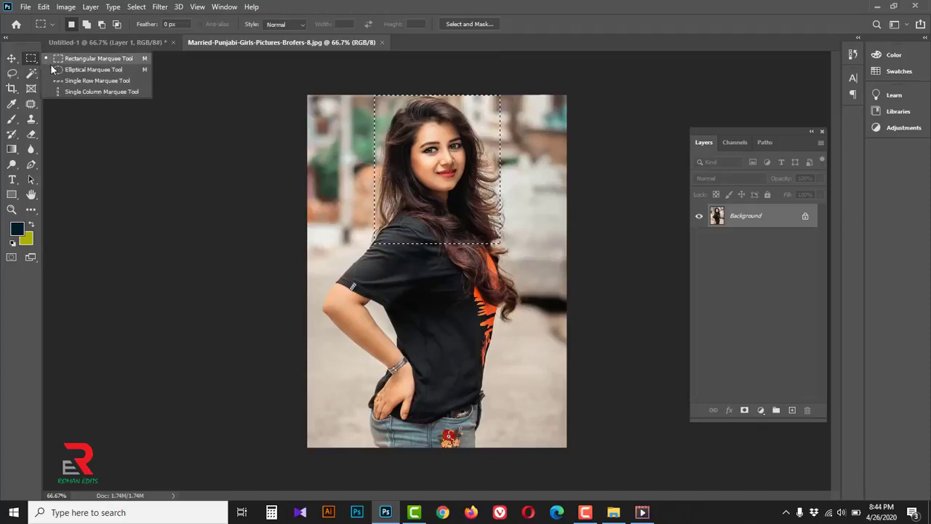
click(106, 70)
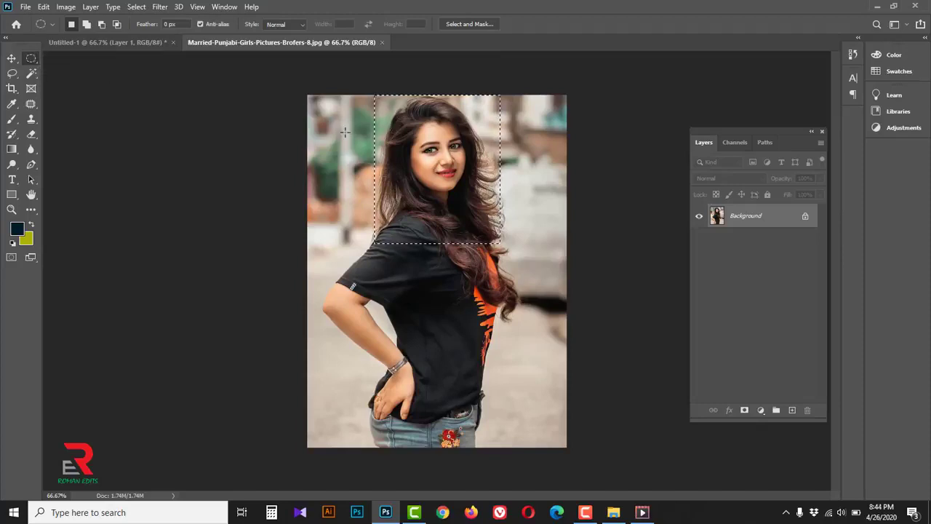
drag(346, 131, 521, 211)
drag(405, 146, 452, 326)
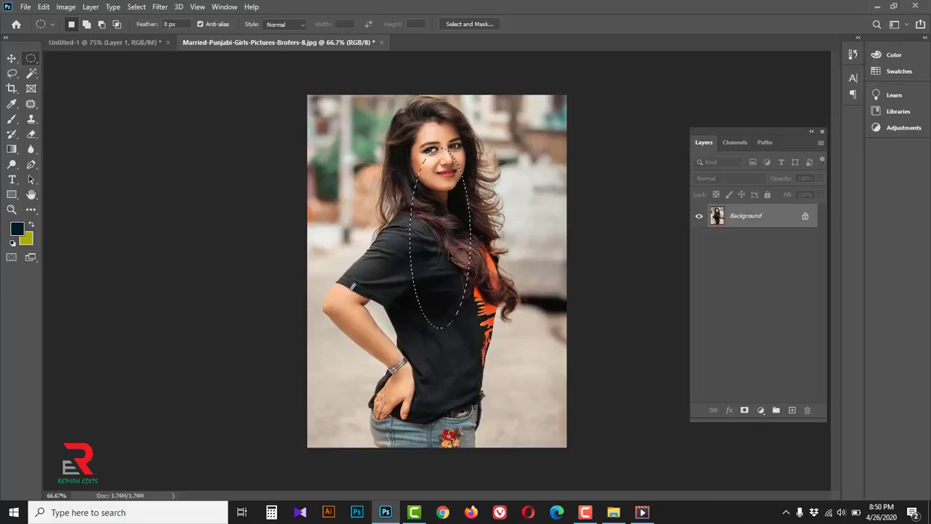
click(454, 156)
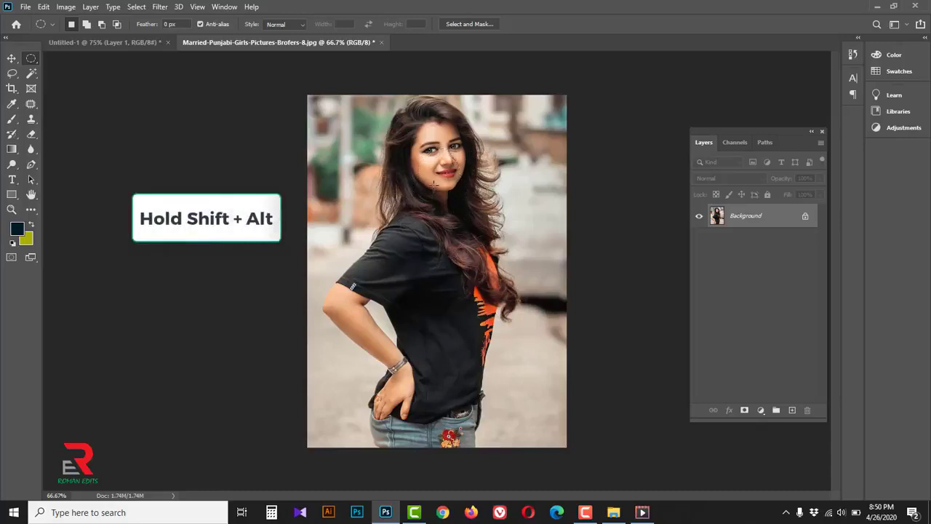
mouse_move(434, 186)
mouse_down()
mouse_move(558, 371)
mouse_move(485, 251)
mouse_move(525, 333)
mouse_move(507, 314)
mouse_up()
right_click(451, 200)
click(473, 205)
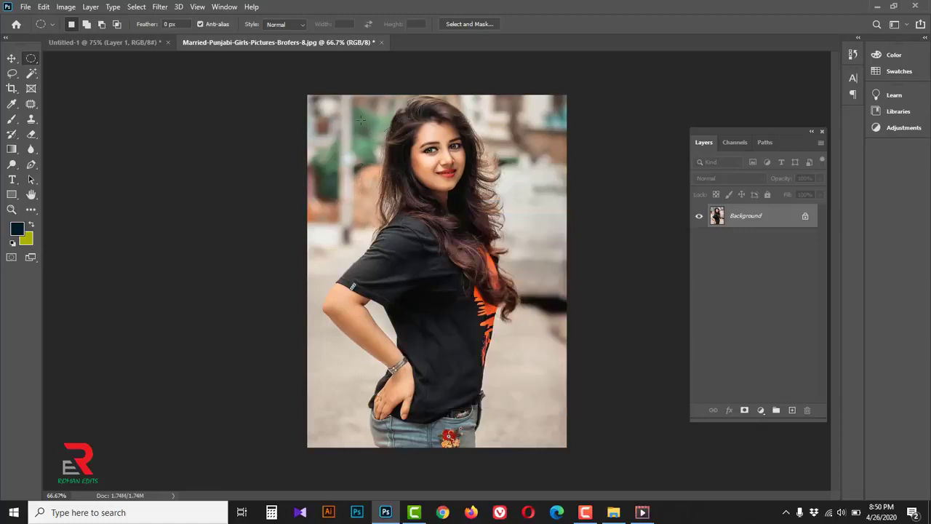
- Draw a nearly circular elliptical selection around the woman's head and upper shoulders and copy it
drag(360, 118, 492, 344)
key(space)
drag(495, 299, 498, 217)
key(ctrl+d)
key(ctrl+shift+d)
key(ctrl+c)
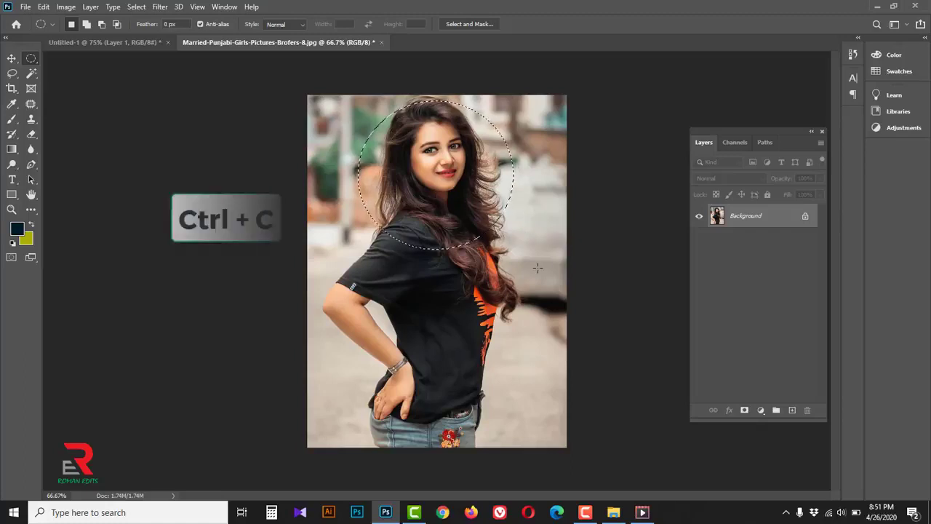
- Paste the round portrait into Untitled-1 and move it to the left of the rectangular portrait
click(120, 43)
key(ctrl+v)
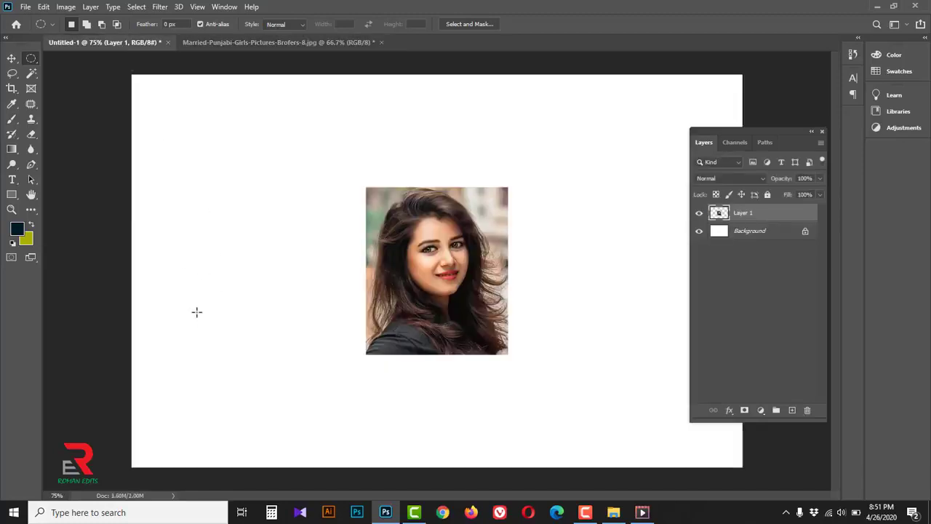
key(ctrl+v)
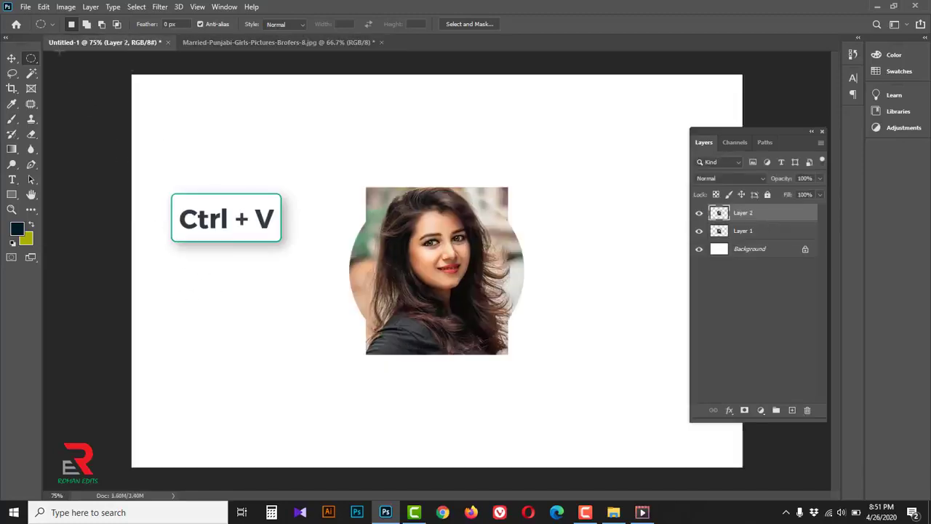
click(12, 60)
drag(426, 261, 235, 289)
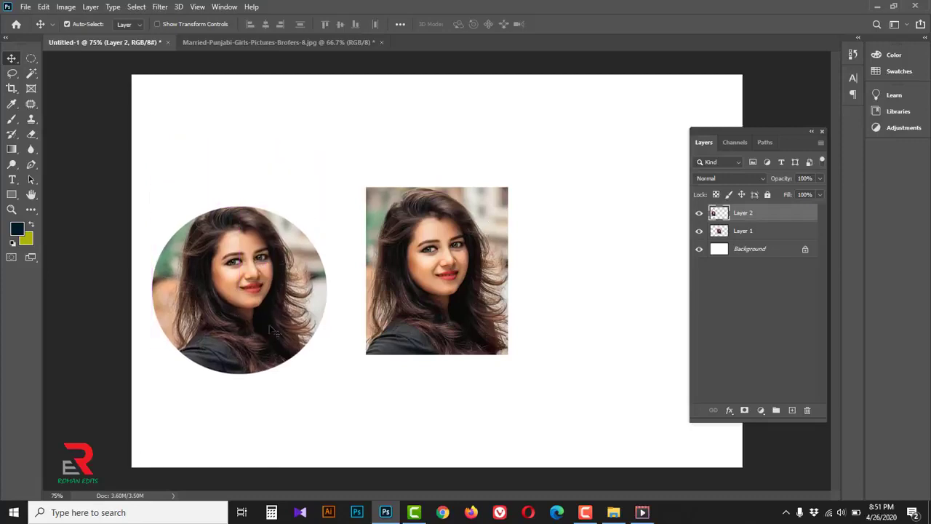
- In the photo, try subtracting an elliptical area from the lower right of the round selection, then undo the subtraction
click(207, 42)
key(m)
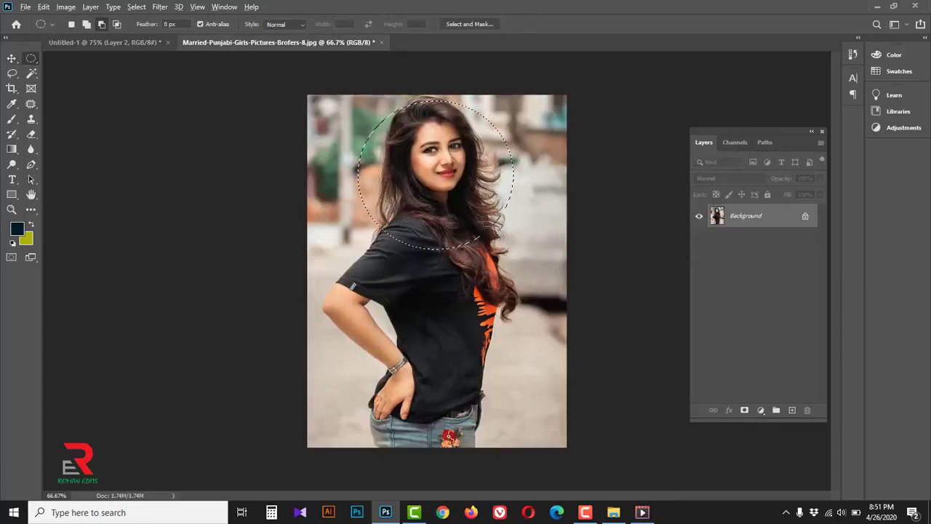
drag(435, 194, 575, 288)
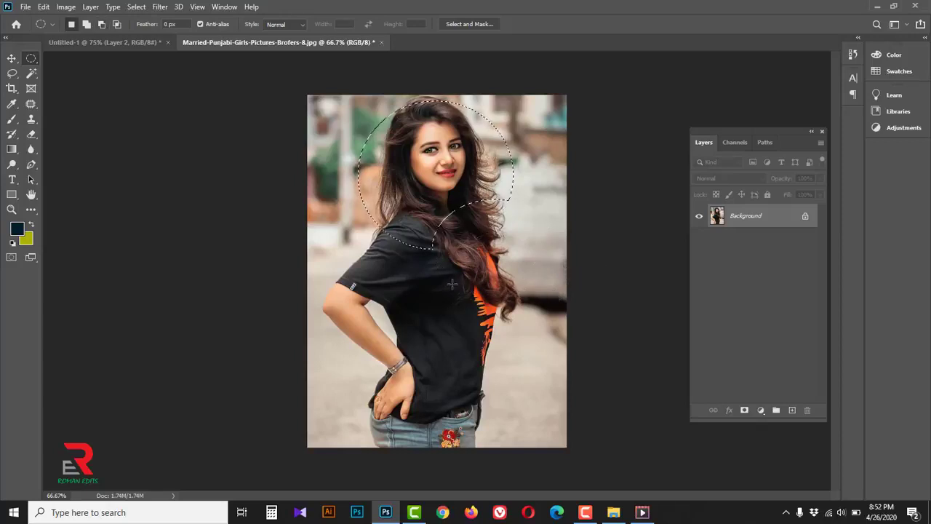
key(ctrl+z)
- Add two overlapping elliptical areas below the round selection, one over the woman's sleeve and one over her chest
key(shift)
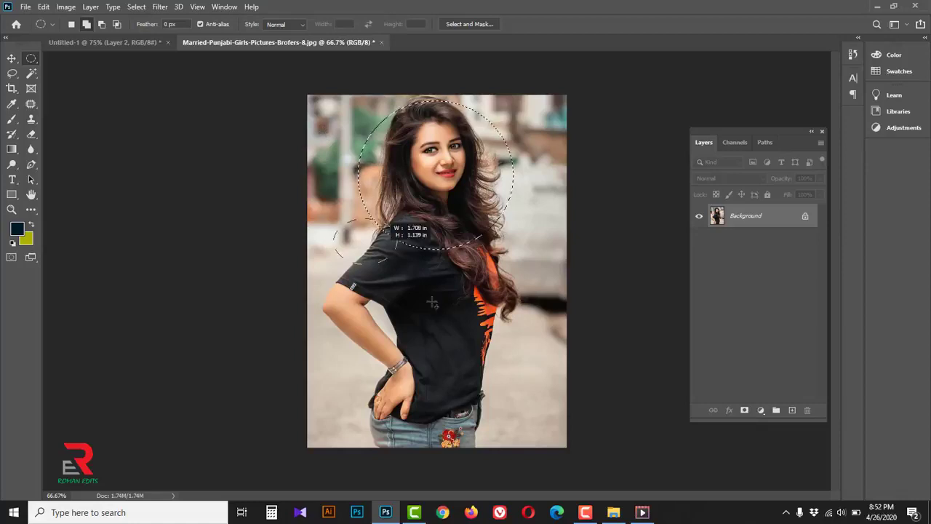
drag(432, 303, 440, 311)
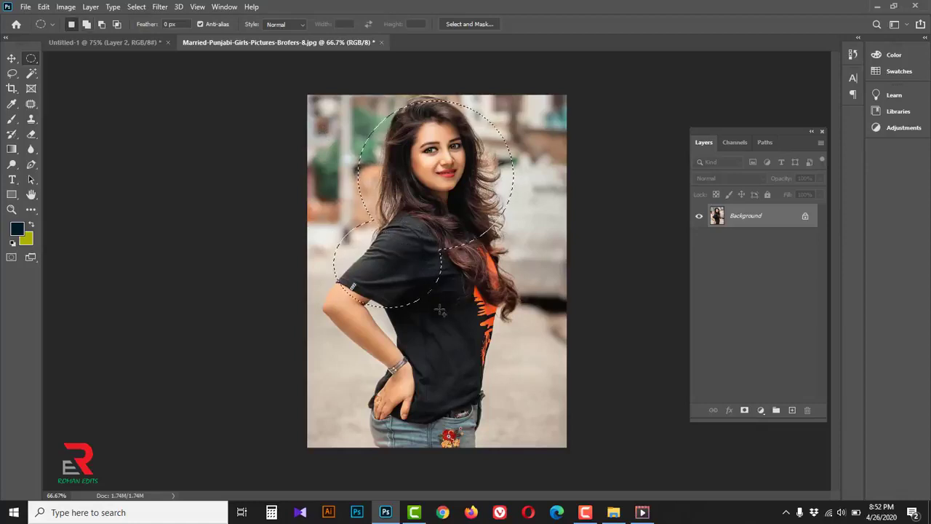
key(shift)
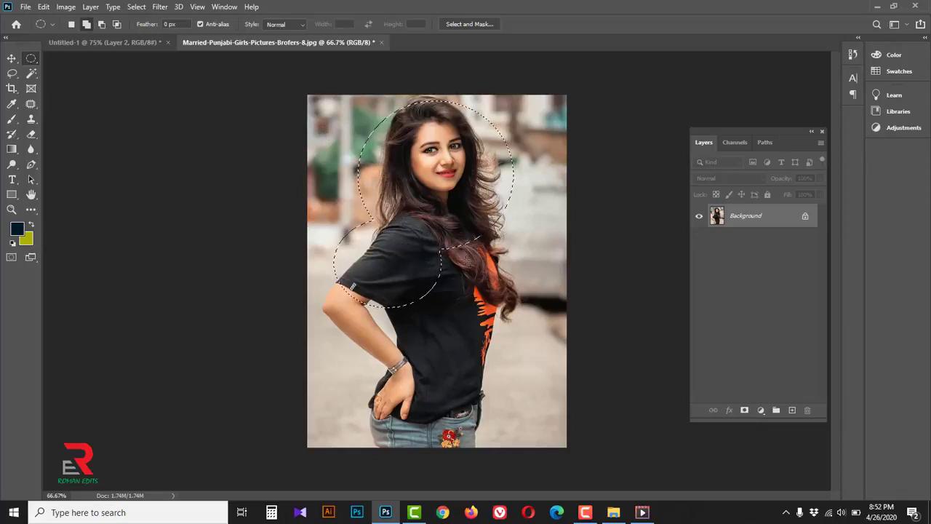
drag(431, 229, 507, 309)
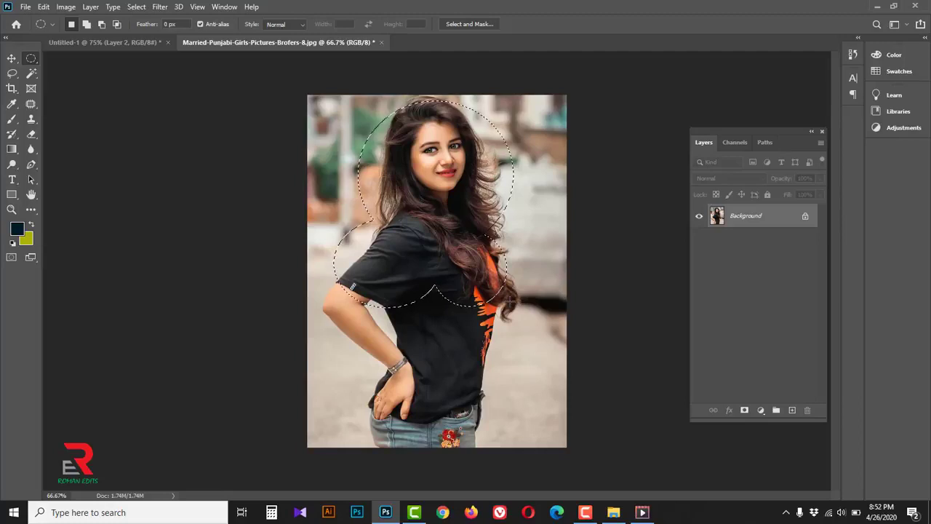
- Subtract elliptical areas from the lower part of the combined selection, then deselect it
key(alt)
drag(522, 310, 400, 186)
drag(396, 324, 449, 366)
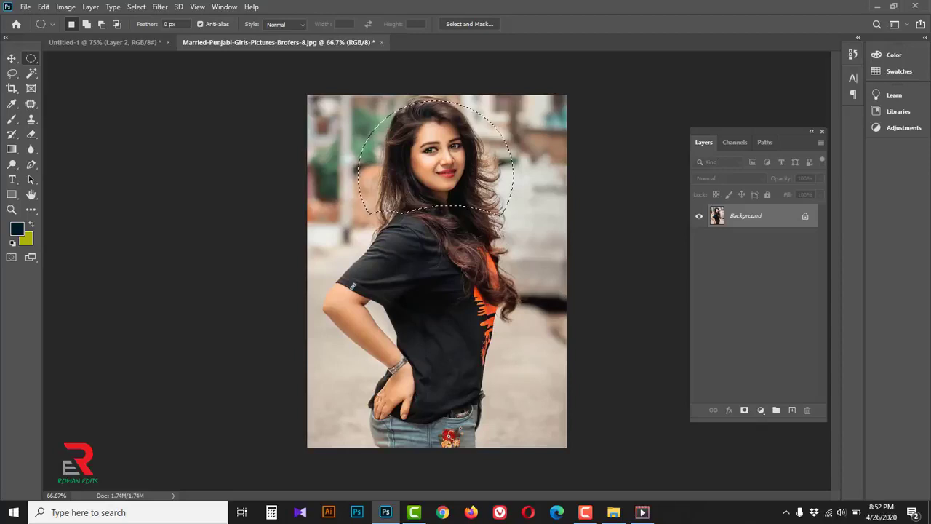
right_click(472, 173)
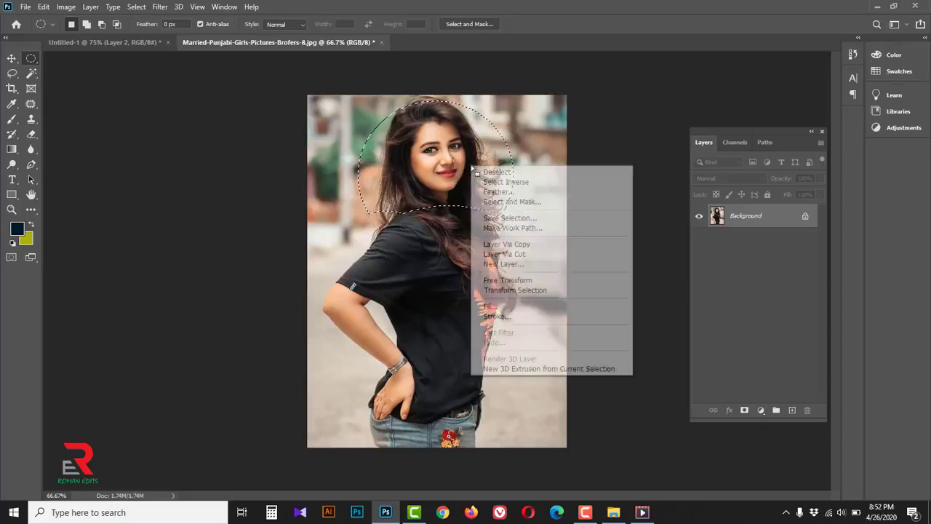
click(495, 173)
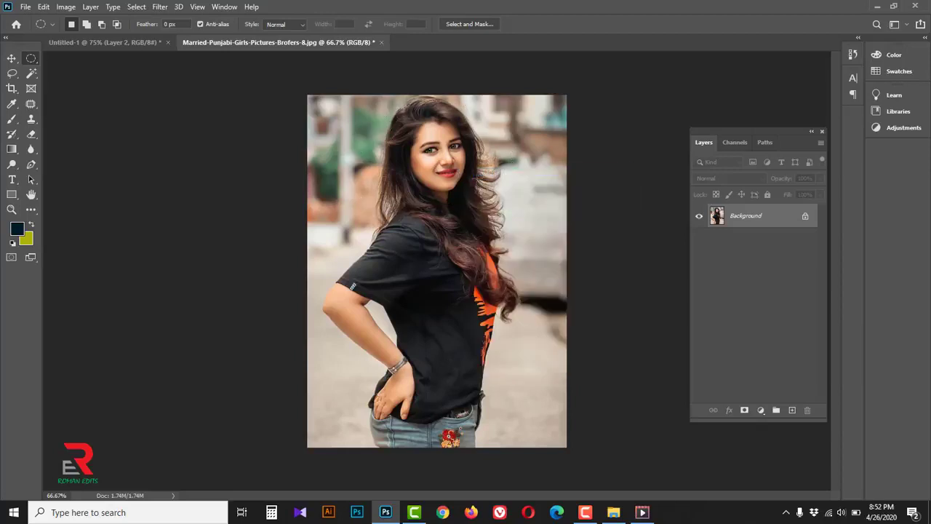
- Switch to Untitled-1 and toggle the visibility of Layer 1 and Layer 2 to check which portrait each holds
click(122, 46)
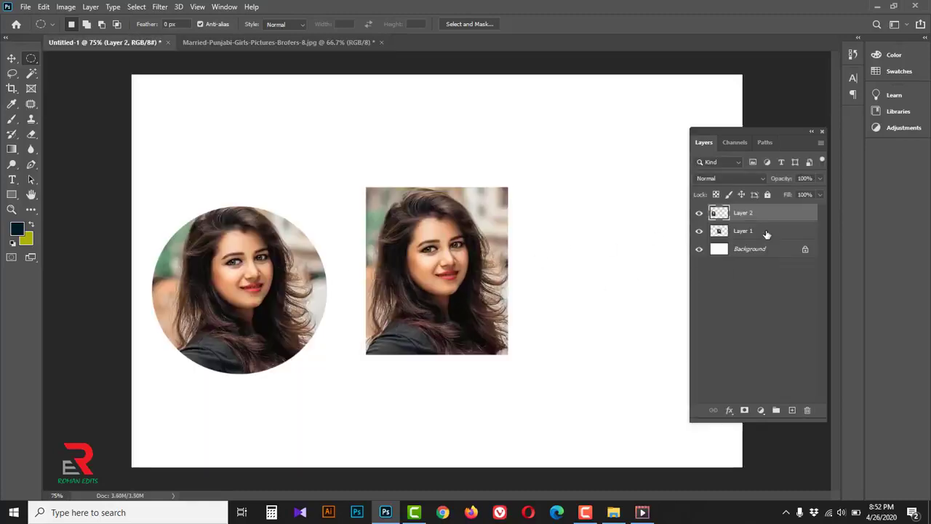
click(704, 234)
click(700, 232)
click(700, 231)
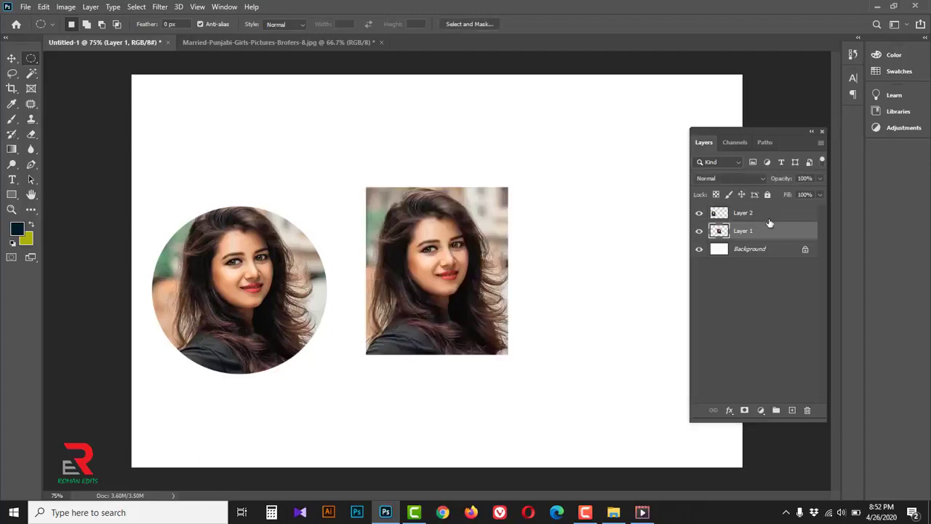
click(764, 213)
click(699, 213)
click(699, 213)
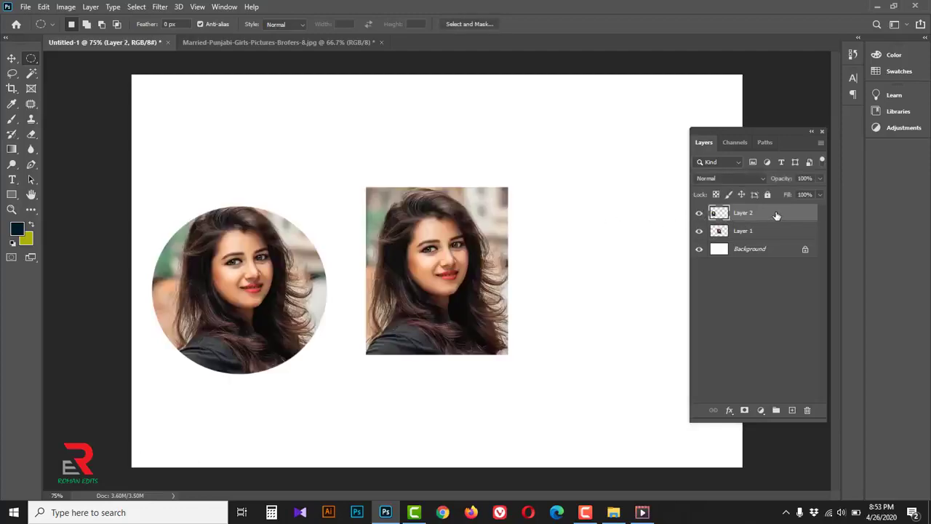
- Try deleting Layer 2 alone, undo it, and delete Layer 1 and Layer 2 together
drag(775, 213, 808, 409)
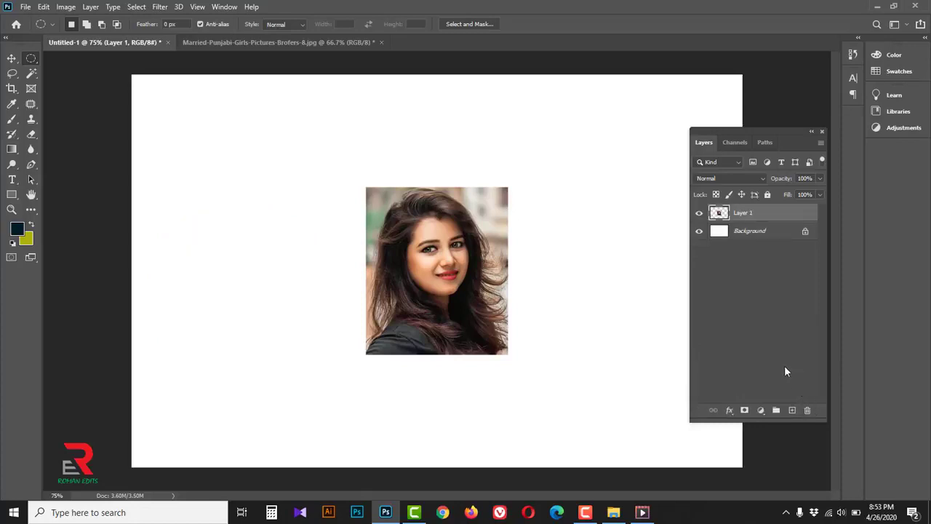
key(ctrl+z)
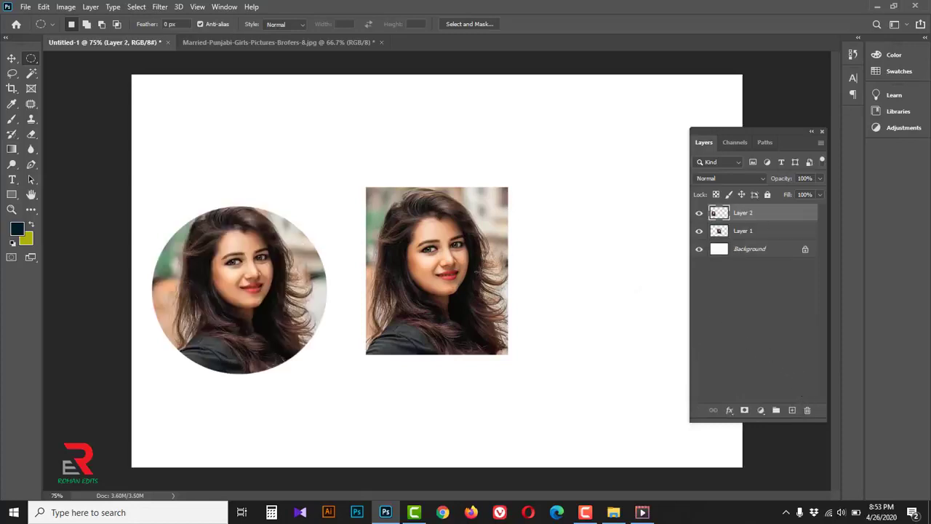
shift+click(762, 231)
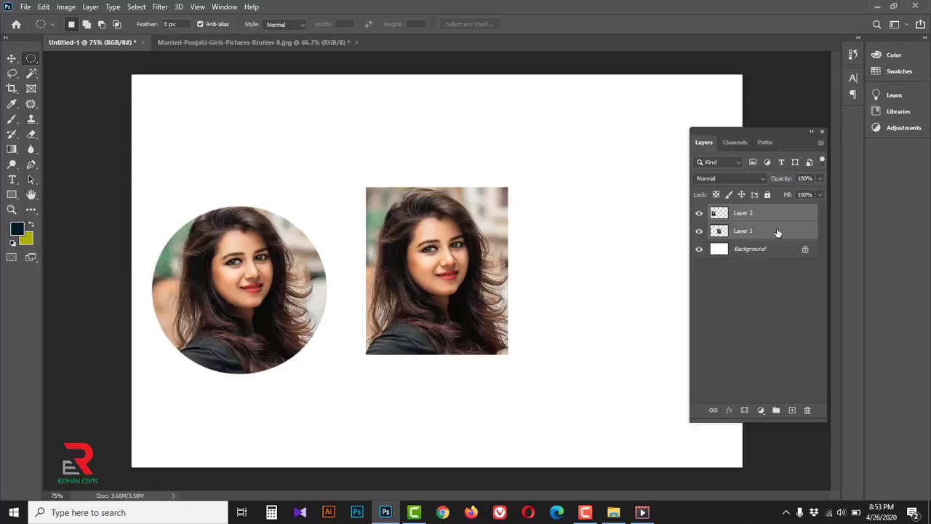
drag(784, 231, 808, 410)
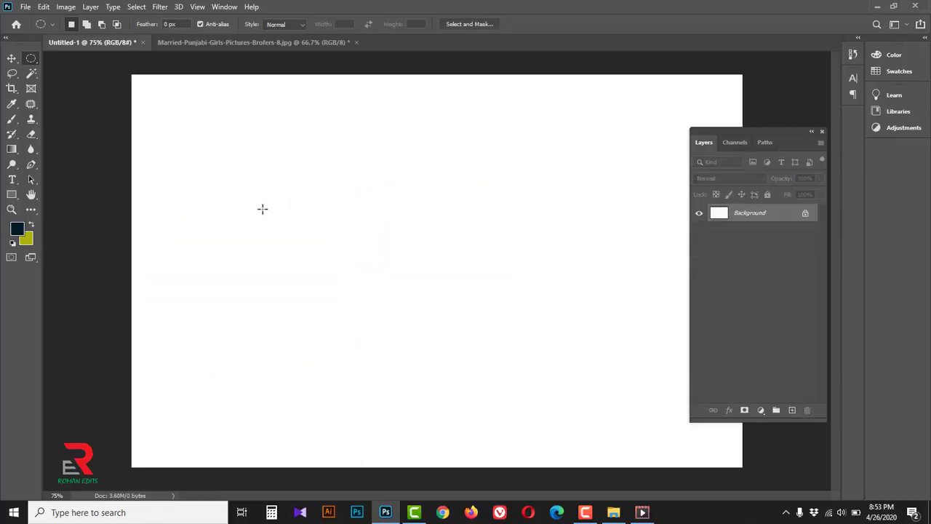
- Draw a wide rectangular marquee selection in the middle of the blank canvas and add a new layer for it
right_click(33, 60)
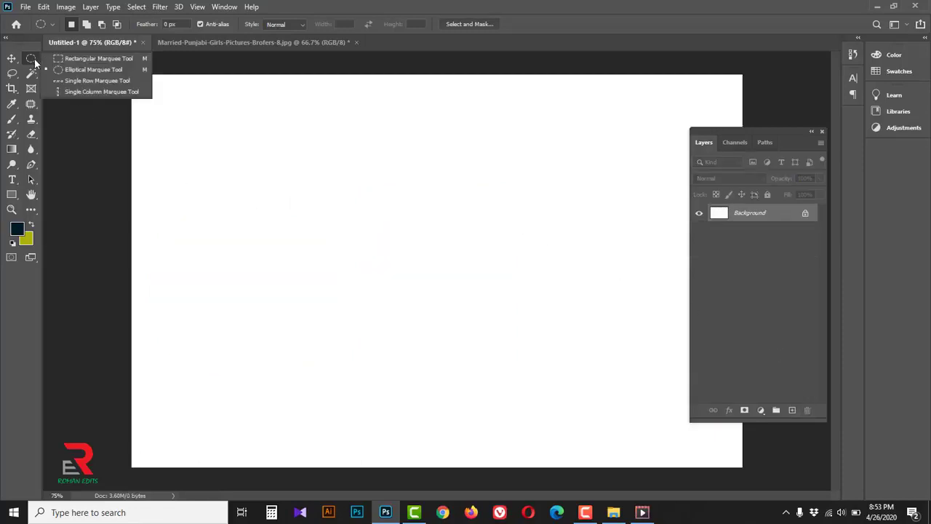
click(102, 58)
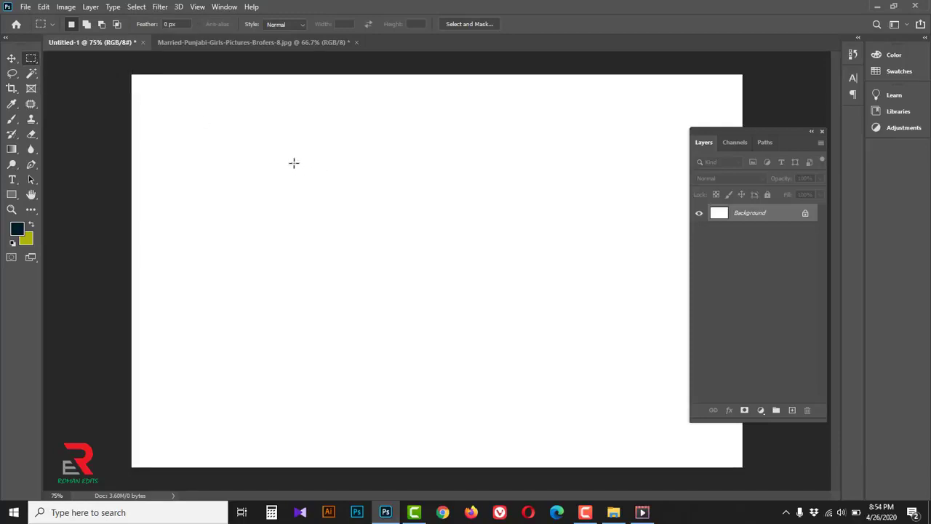
drag(292, 157, 590, 326)
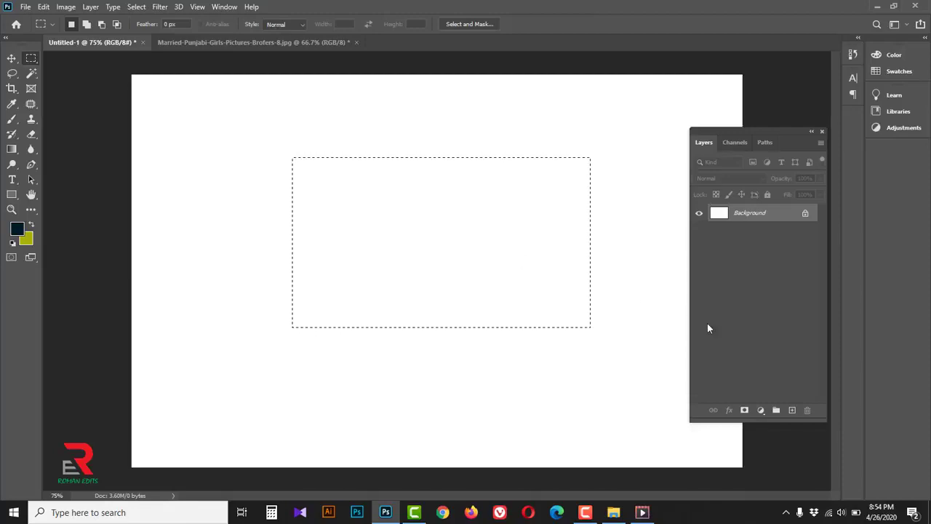
click(792, 411)
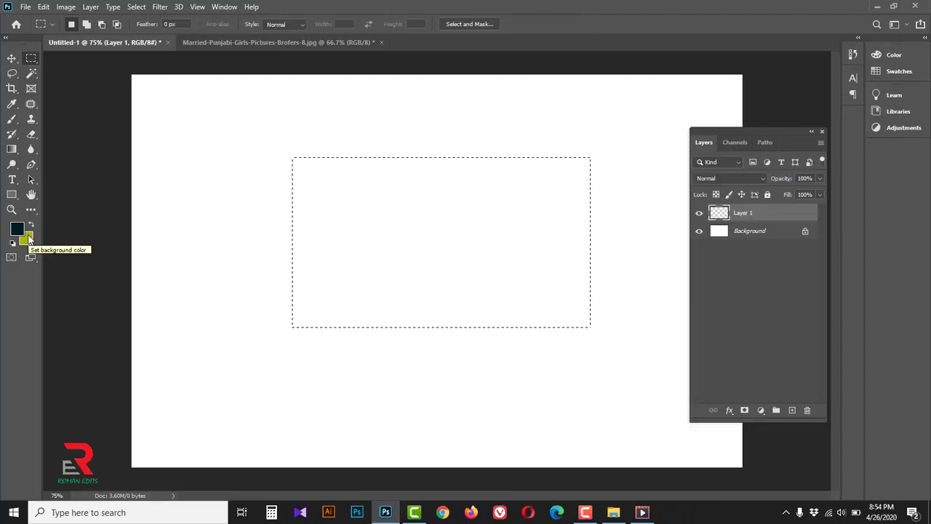
- Set the foreground colour to dark green, #0d8800
key(i)
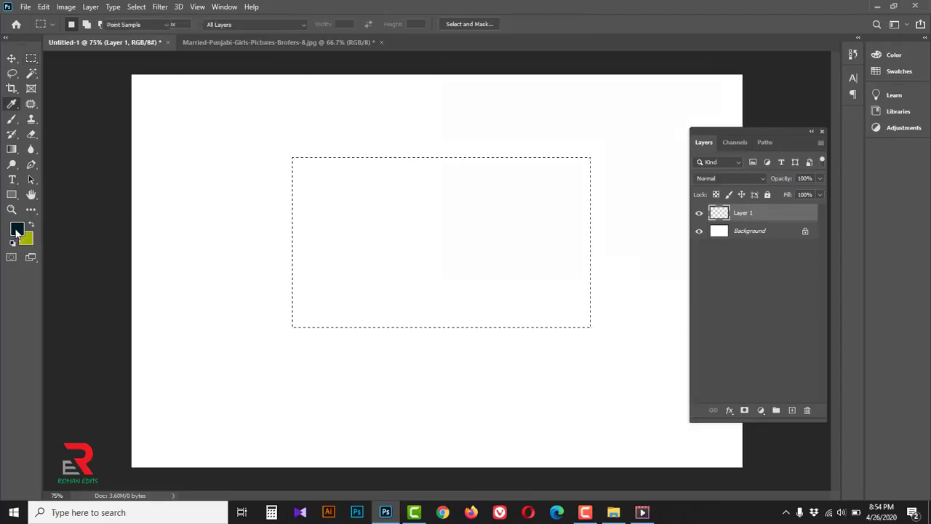
click(18, 231)
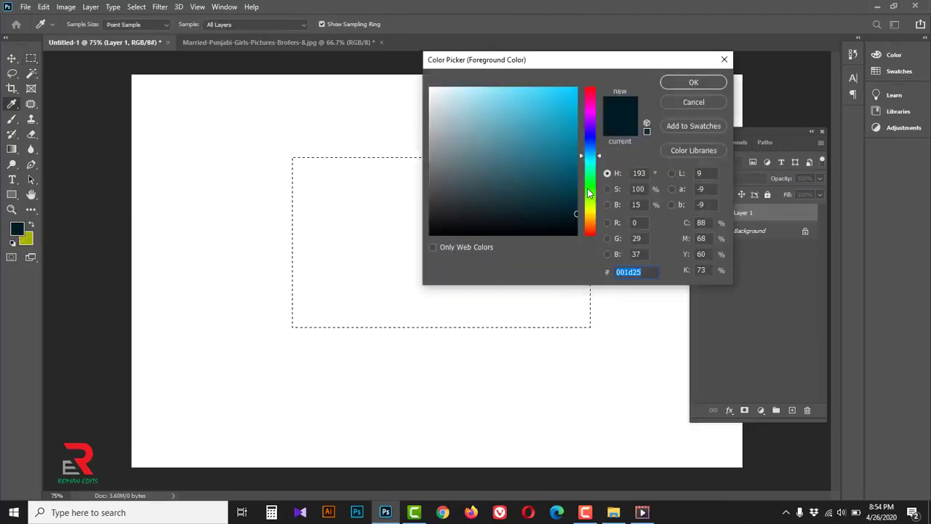
click(588, 188)
click(579, 154)
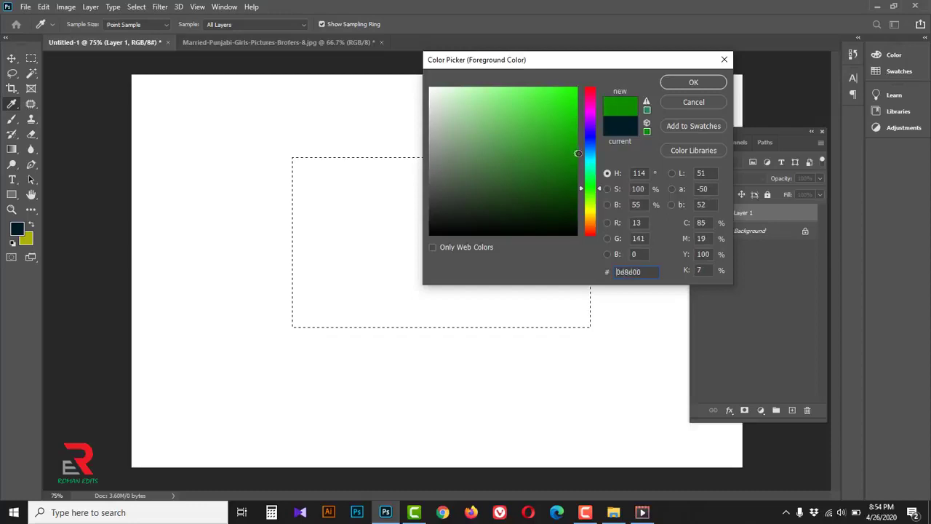
drag(578, 154, 580, 157)
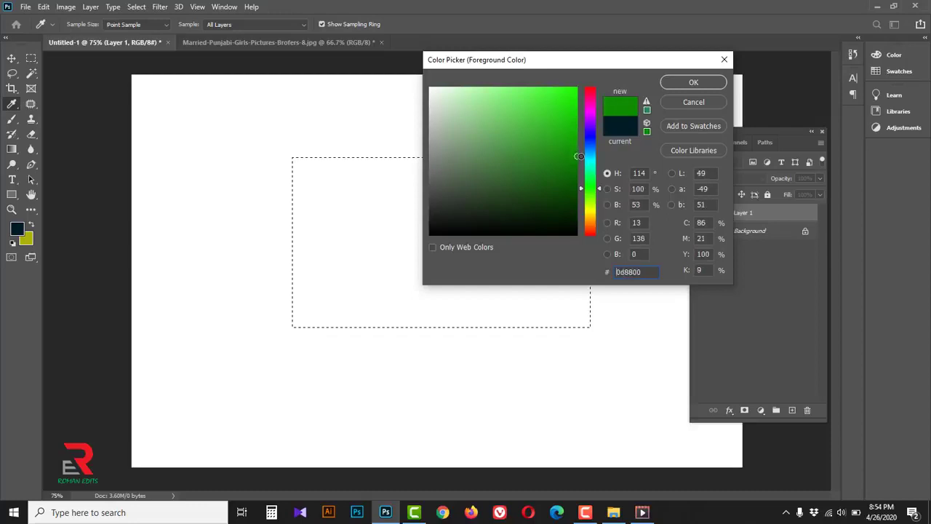
click(694, 83)
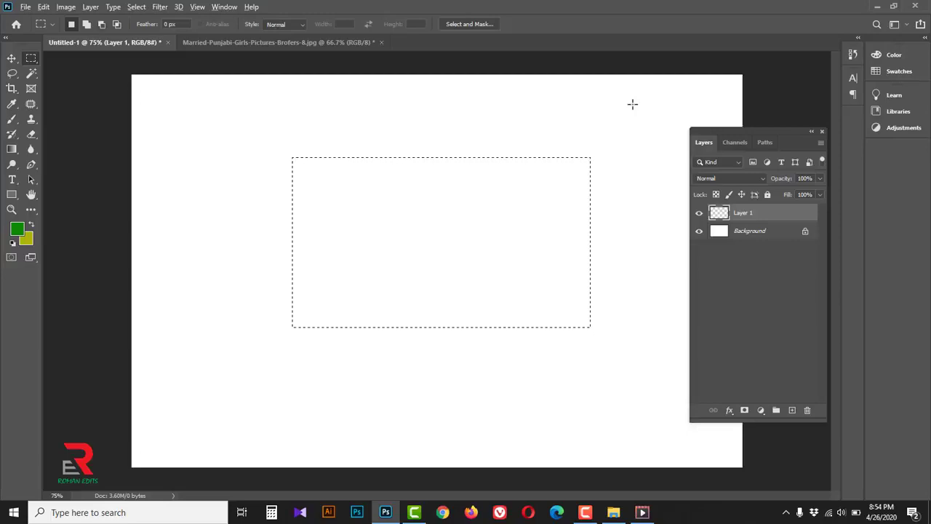
- Fill the rectangular selection with the green foreground colour and deselect it
key(alt+BackSpace)
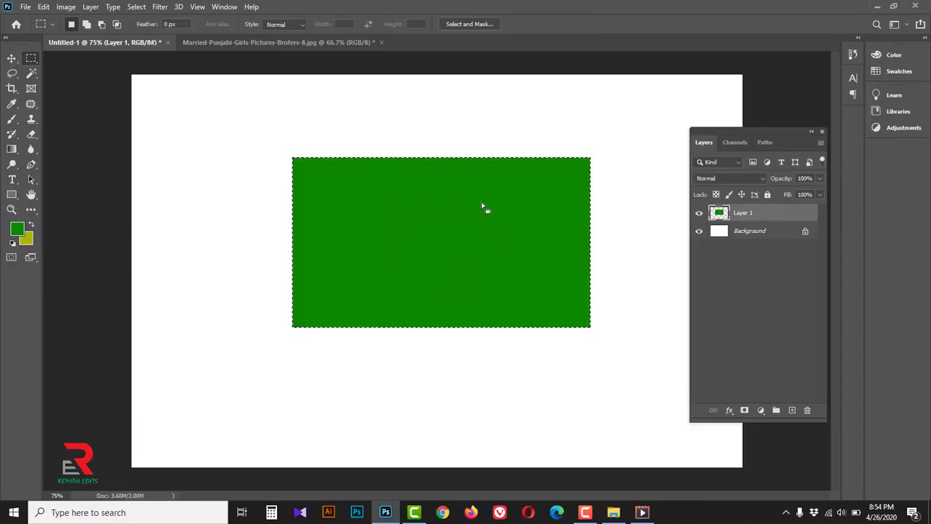
right_click(451, 234)
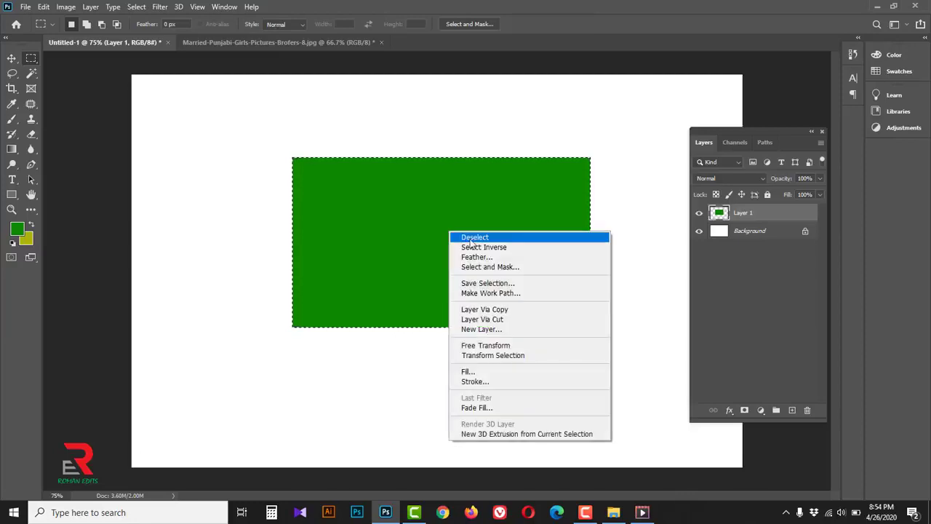
click(471, 239)
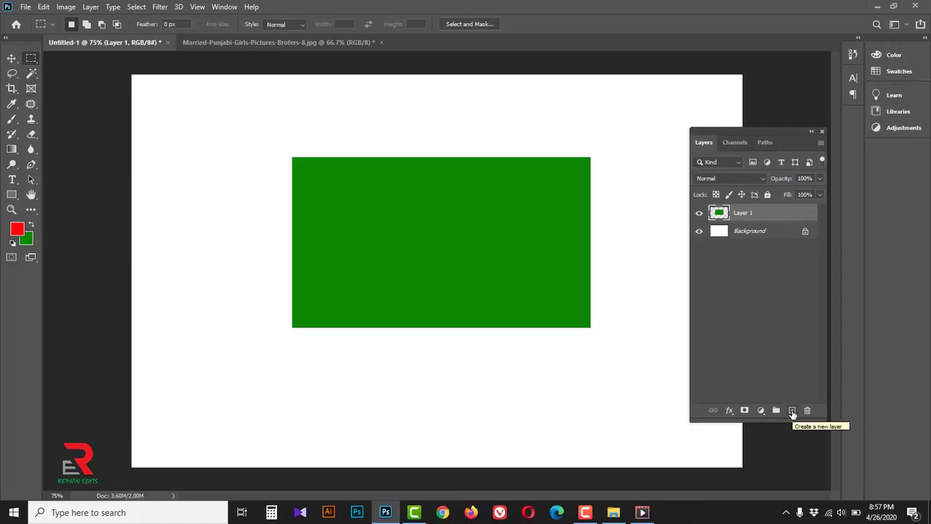
- On a new layer, draw a circular selection centred on the green rectangle, fill it with the red foreground colour, and deselect
click(793, 410)
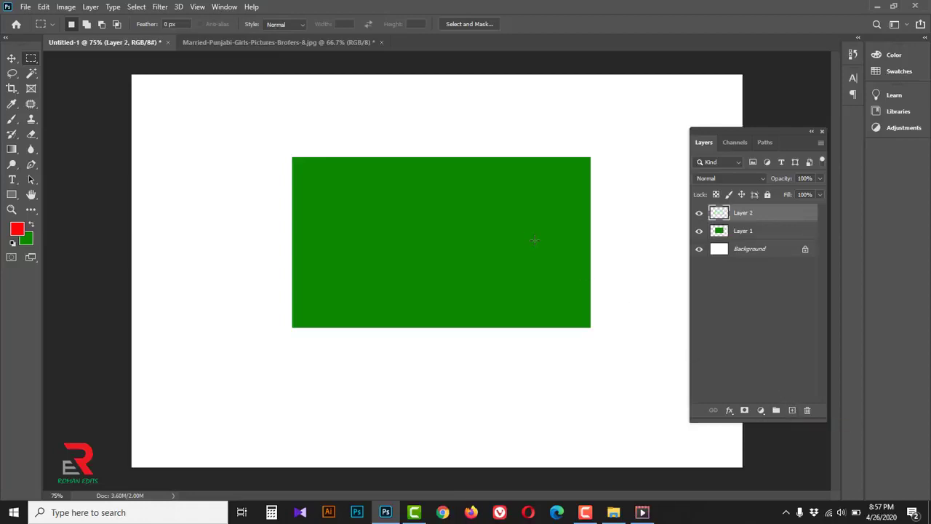
right_click(32, 58)
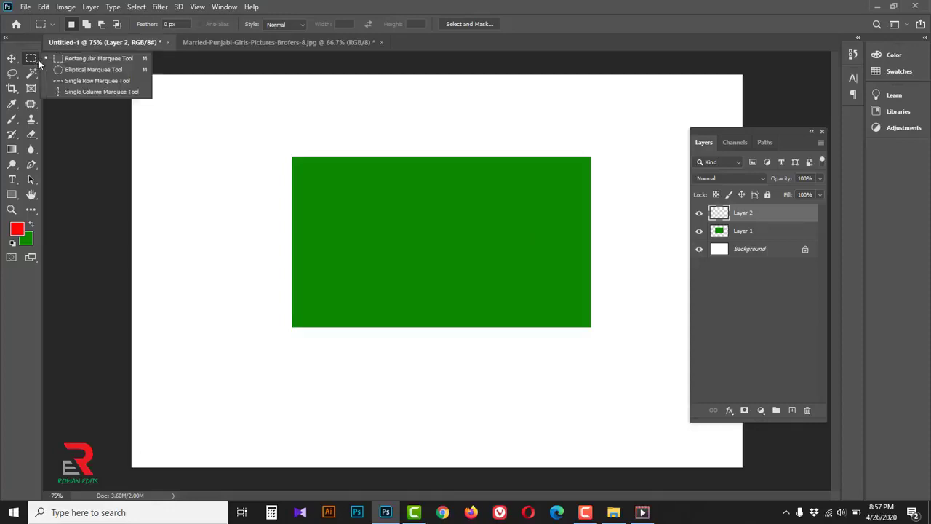
click(98, 70)
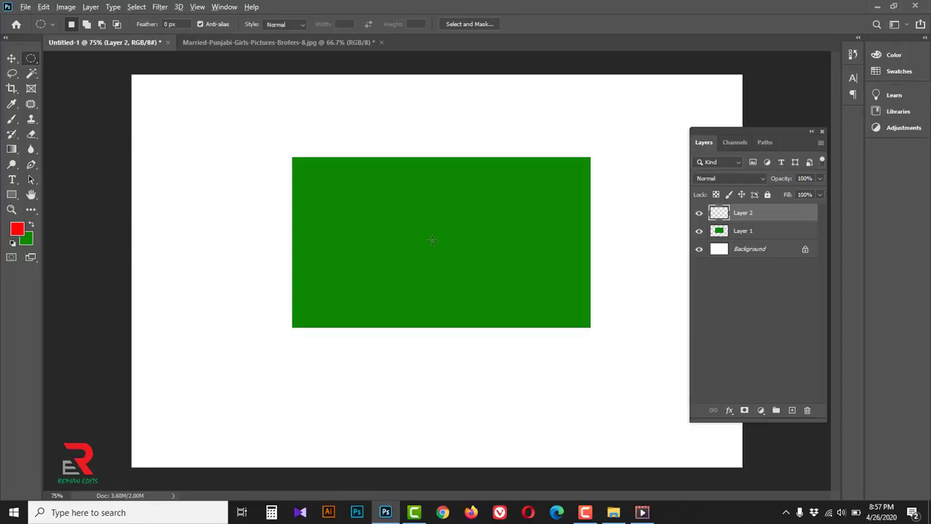
drag(434, 240, 484, 280)
key(alt+BackSpace)
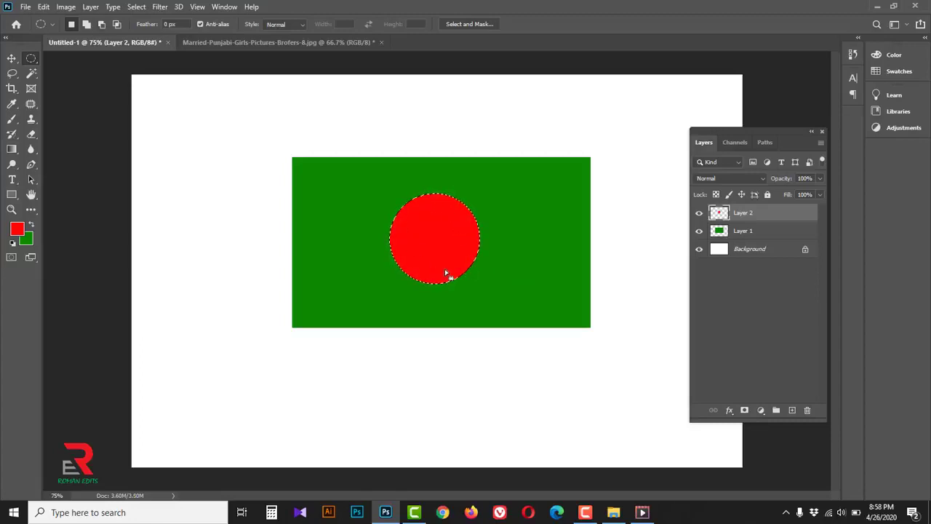
right_click(447, 226)
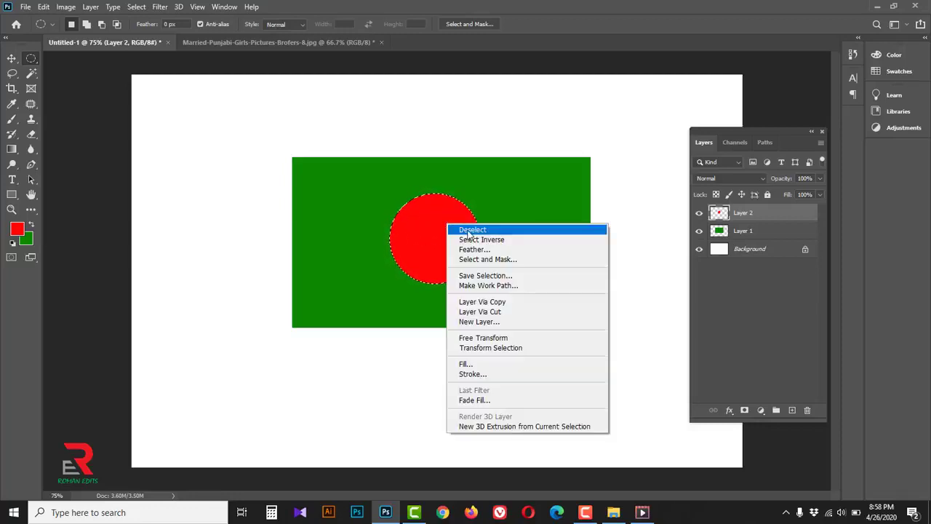
click(470, 131)
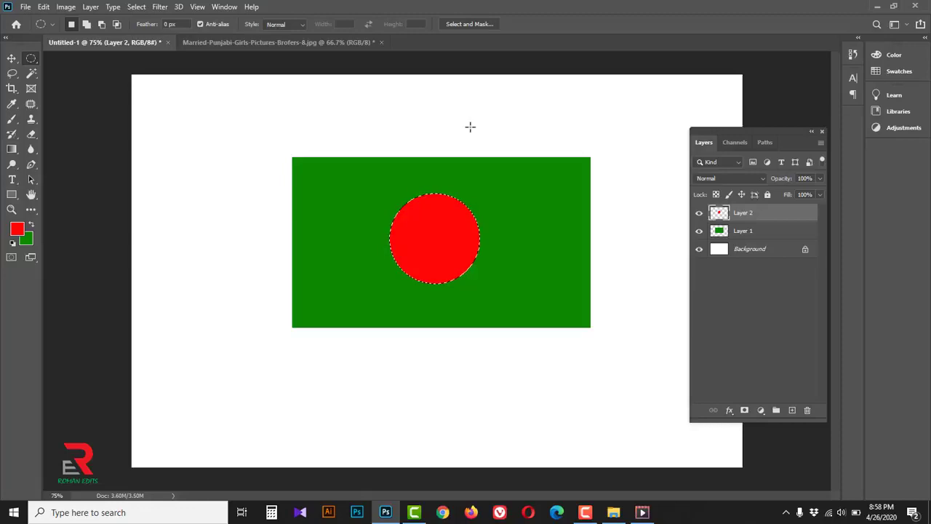
key(ctrl+d)
- Toggle the visibility of the red circle's layer and the green rectangle's layer to check their contents
click(699, 213)
click(699, 213)
click(762, 233)
click(699, 232)
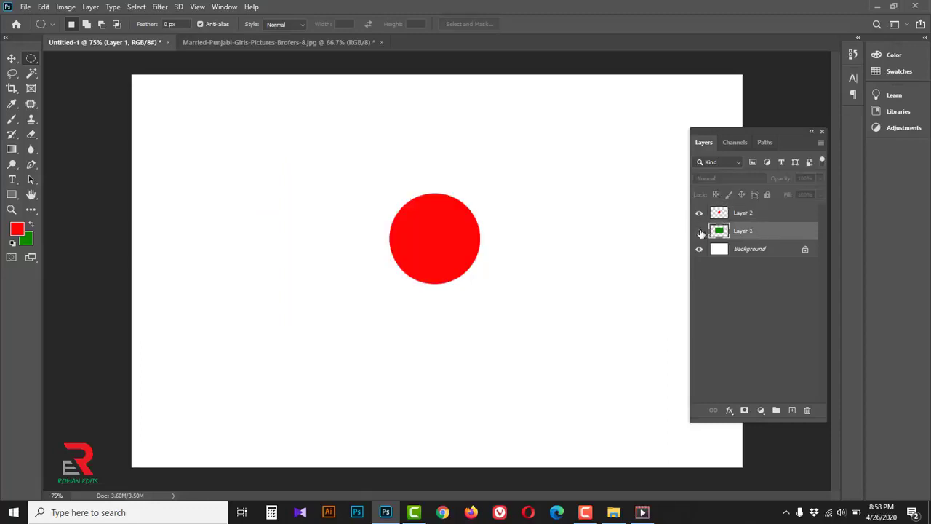
click(699, 231)
- Add a new layer above the red circle's layer and draw a tall, narrow rectangular selection just left of the green rectangle for a flagpole
click(743, 213)
key(shift+m)
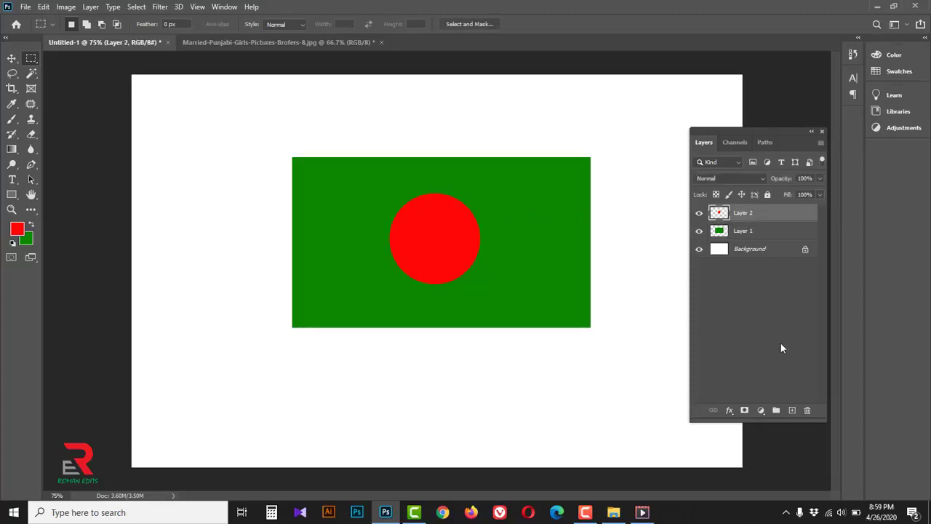
click(792, 410)
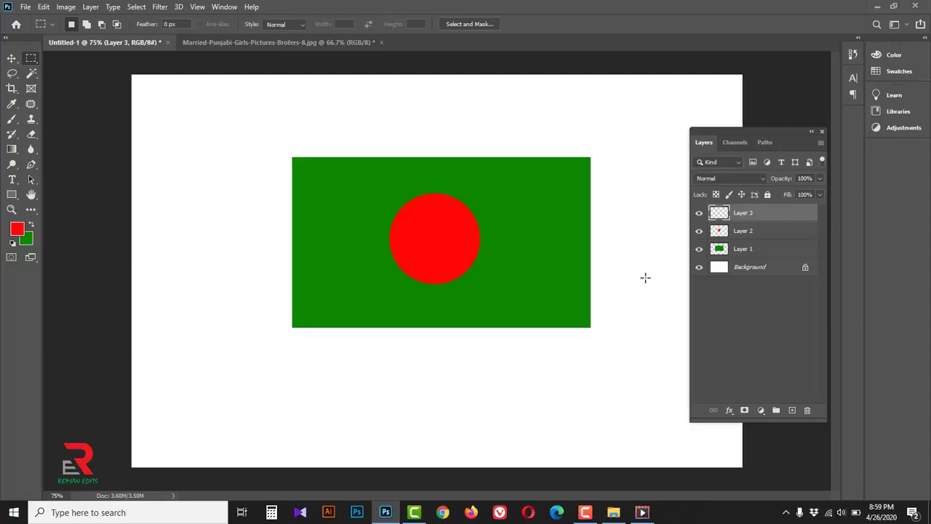
right_click(31, 58)
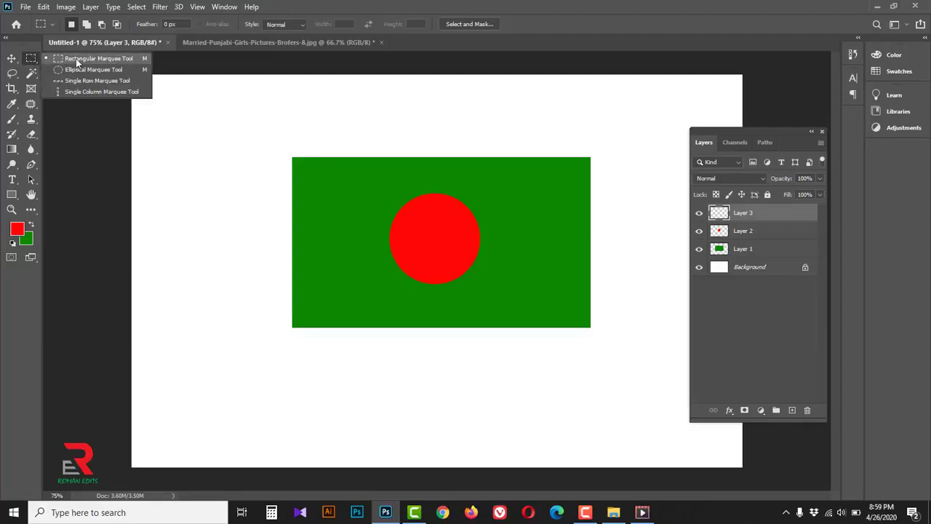
click(82, 58)
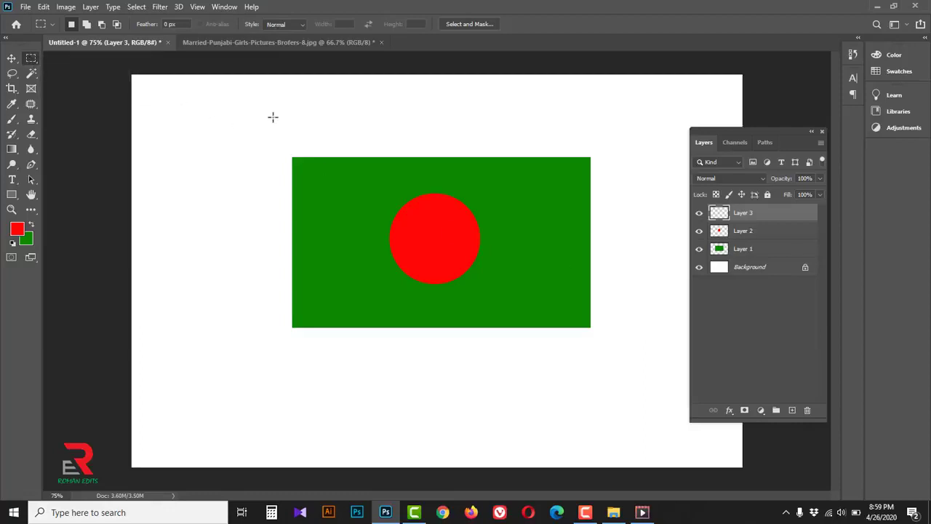
drag(269, 97, 281, 467)
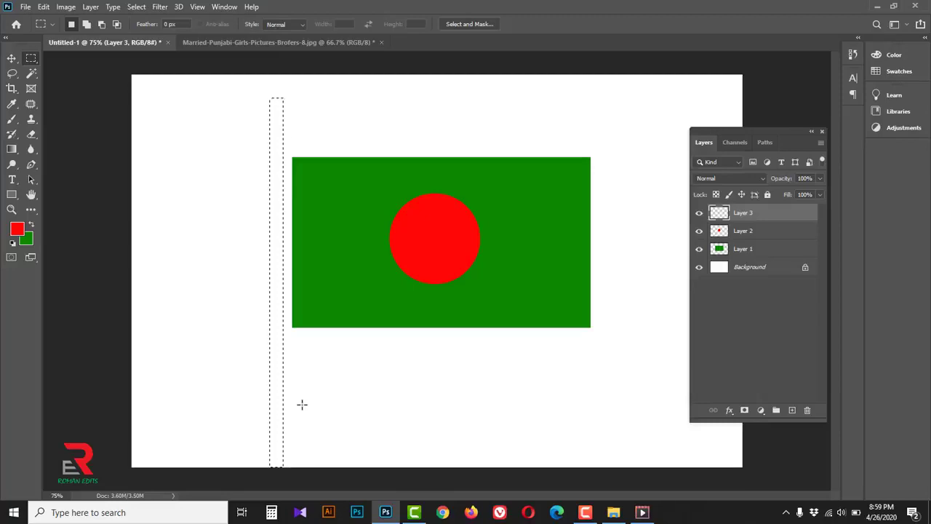
- Set the foreground colour to medium grey, #828282, and fill the flagpole selection with it
click(16, 231)
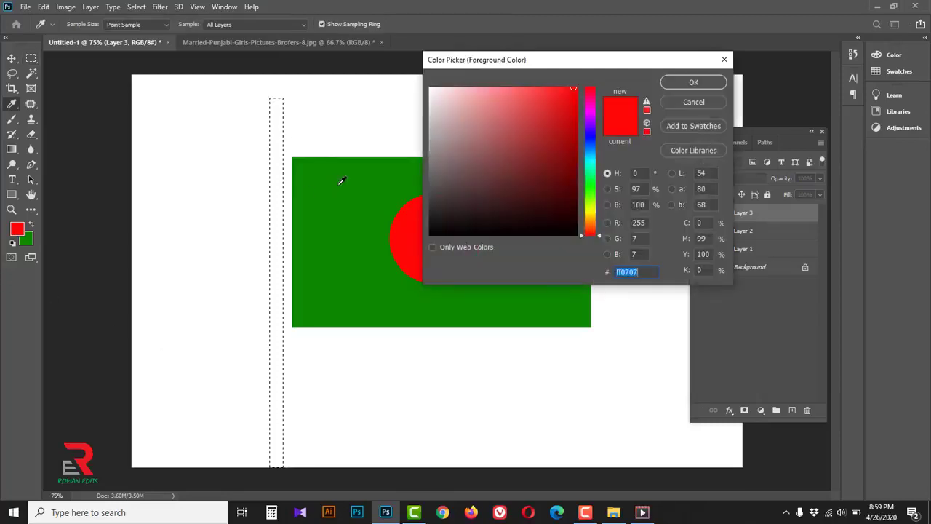
click(430, 165)
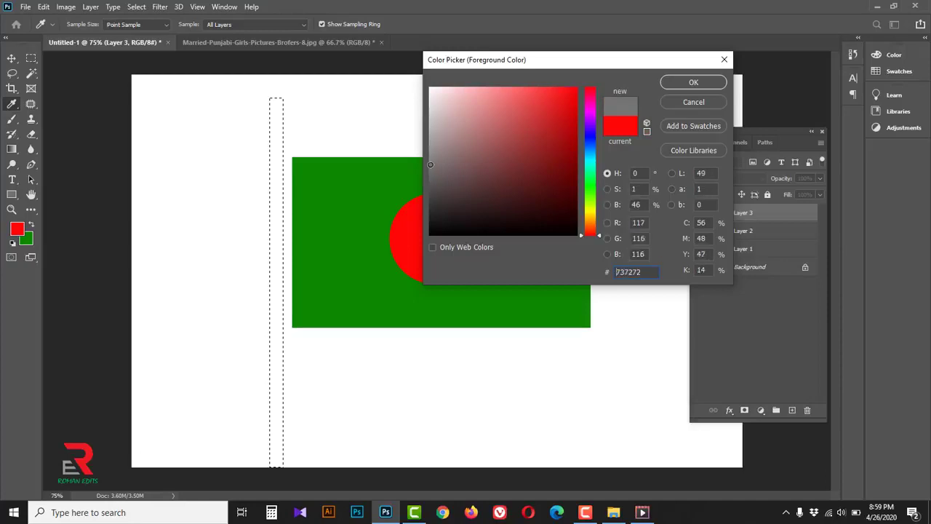
click(430, 159)
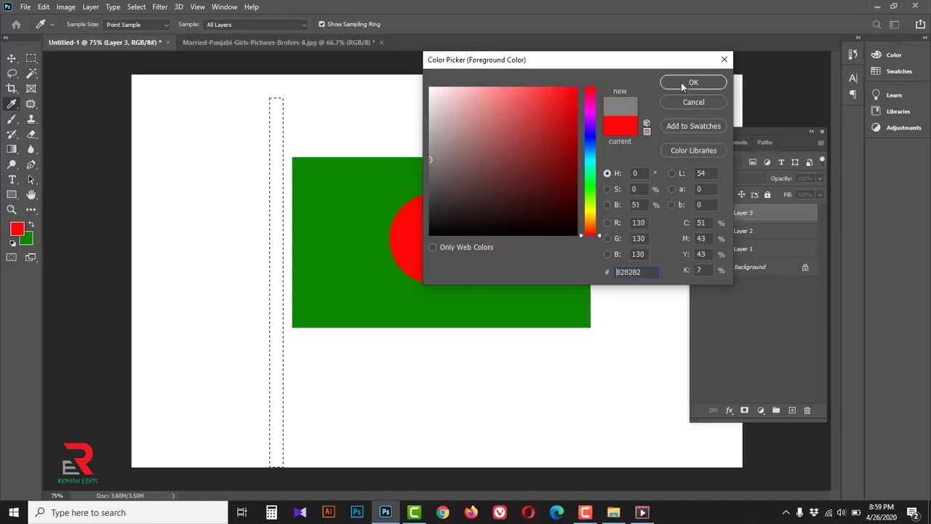
click(692, 82)
key(m)
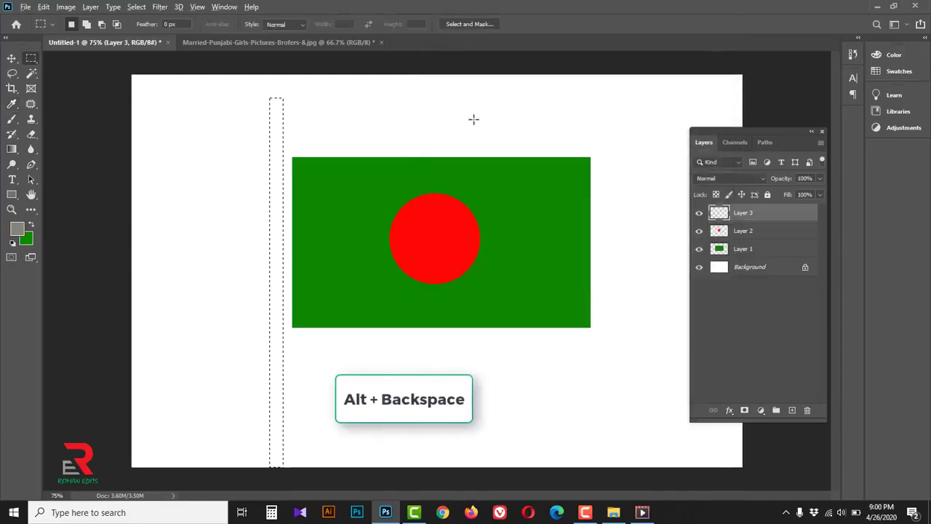
key(alt+BackSpace)
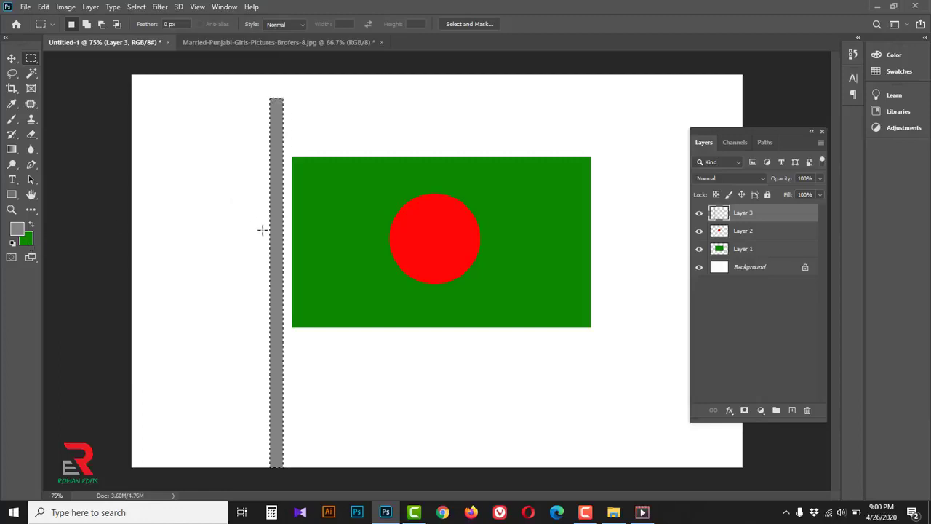
- Try filling the flagpole selection with the green background colour, alternate with the grey foreground fill, and undo the last green fill
key(ctrl+BackSpace)
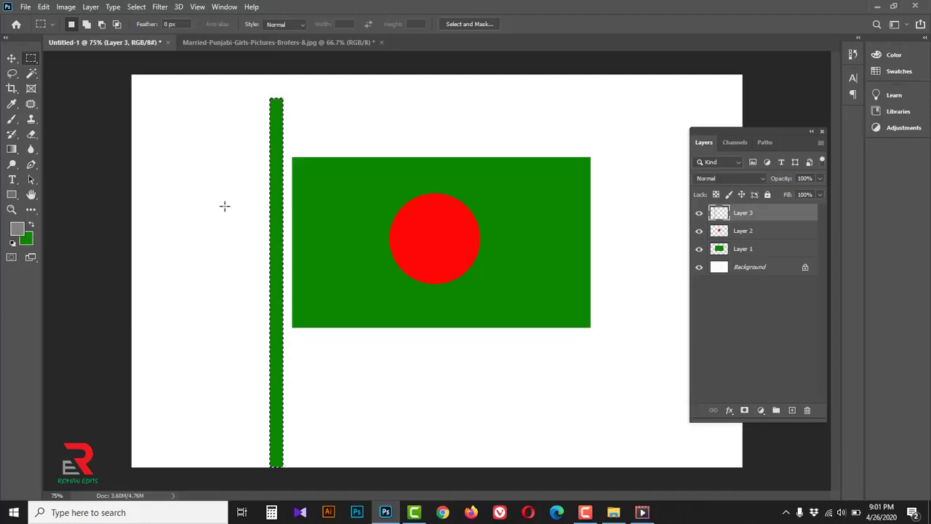
key(alt+BackSpace)
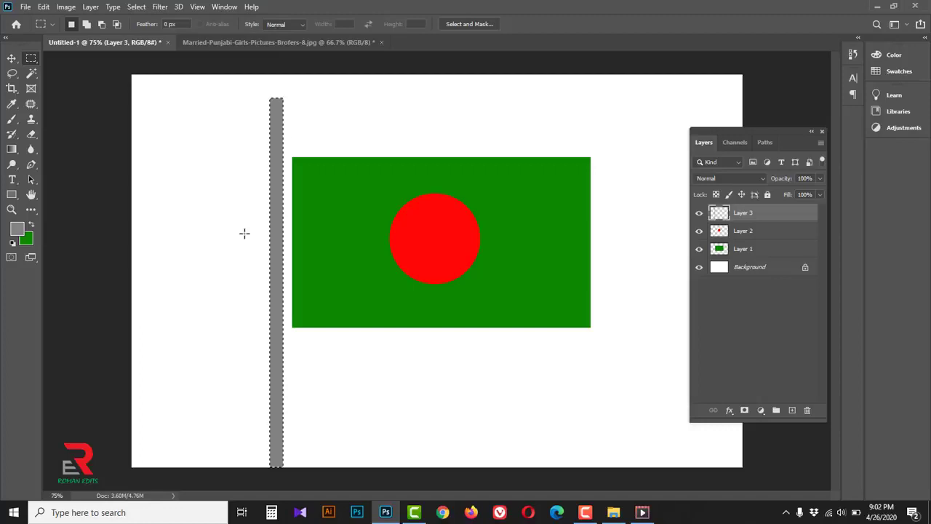
key(ctrl+BackSpace)
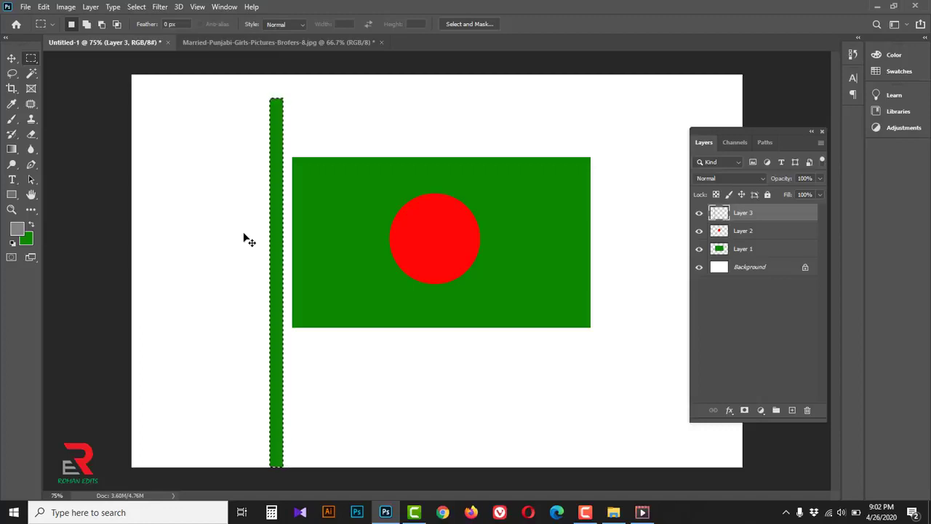
key(ctrl+z)
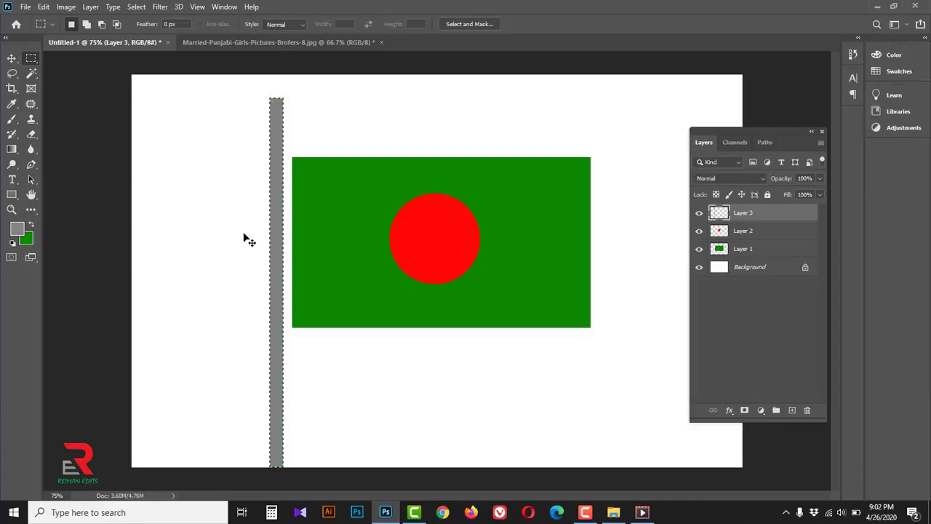
- Deselect the grey flagpole and move it flush against the green rectangle's left edge, slightly lower than before
right_click(279, 141)
click(298, 146)
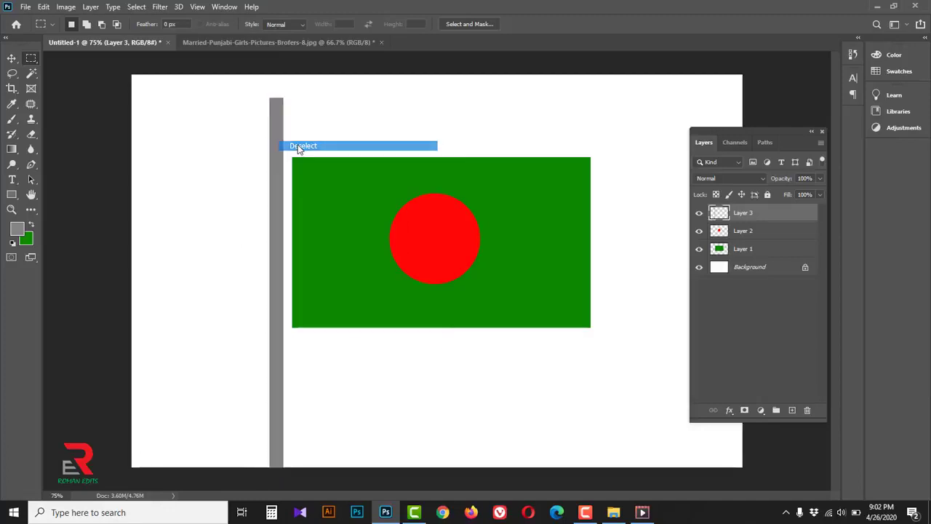
click(11, 58)
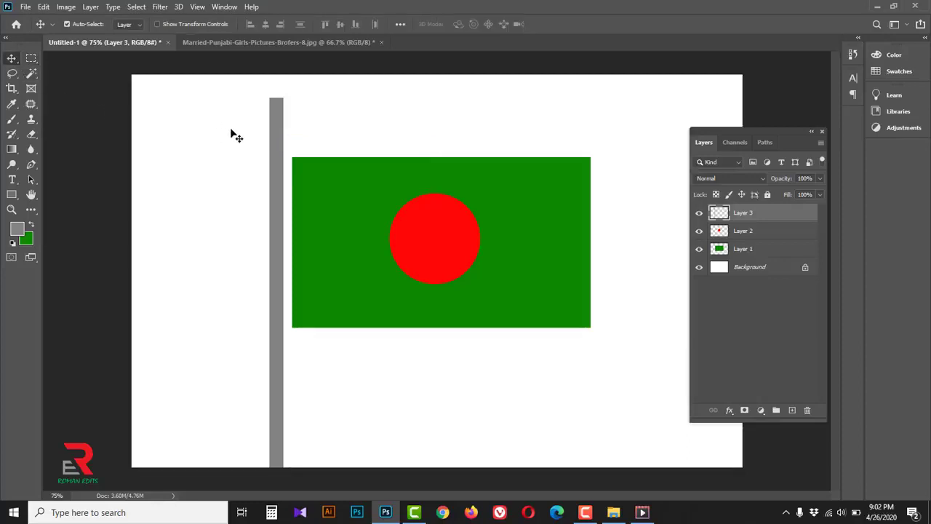
drag(272, 120, 284, 143)
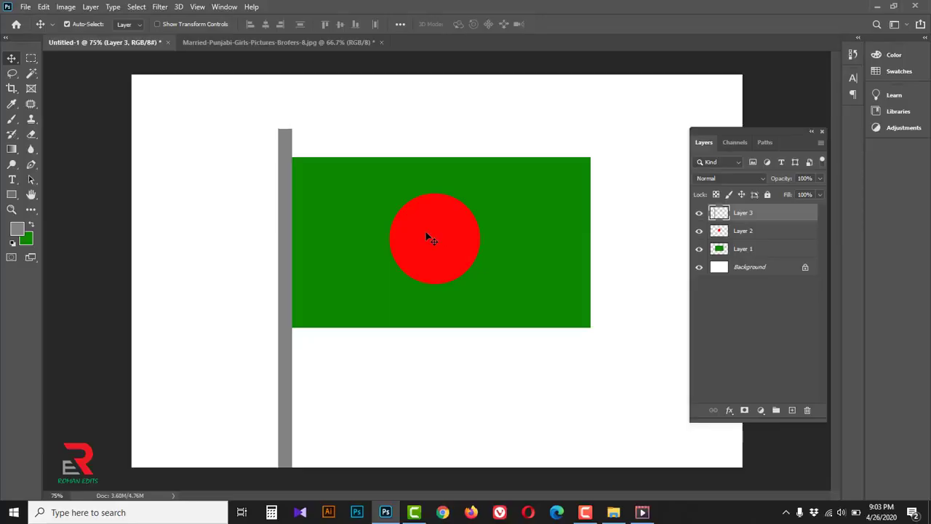
- Align the red circle's layer and the green rectangle's layer by their horizontal and vertical centres
click(429, 240)
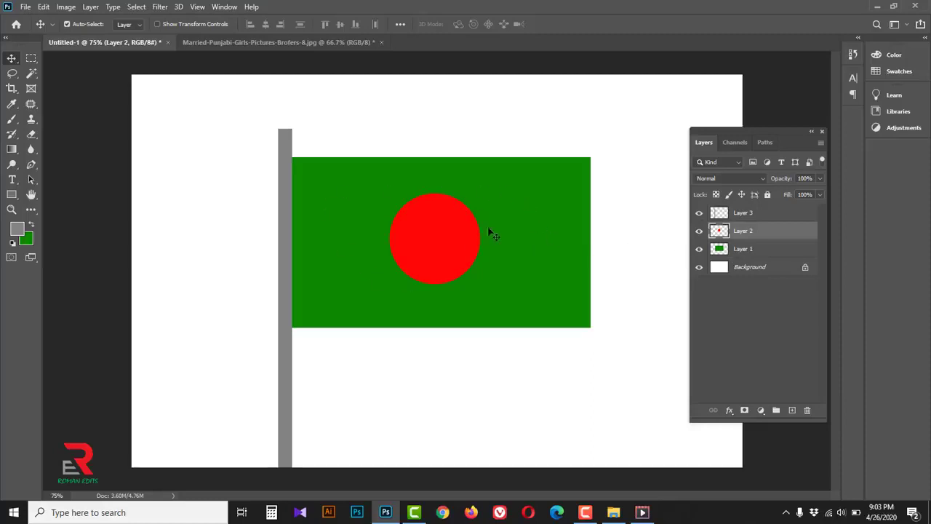
ctrl+click(755, 251)
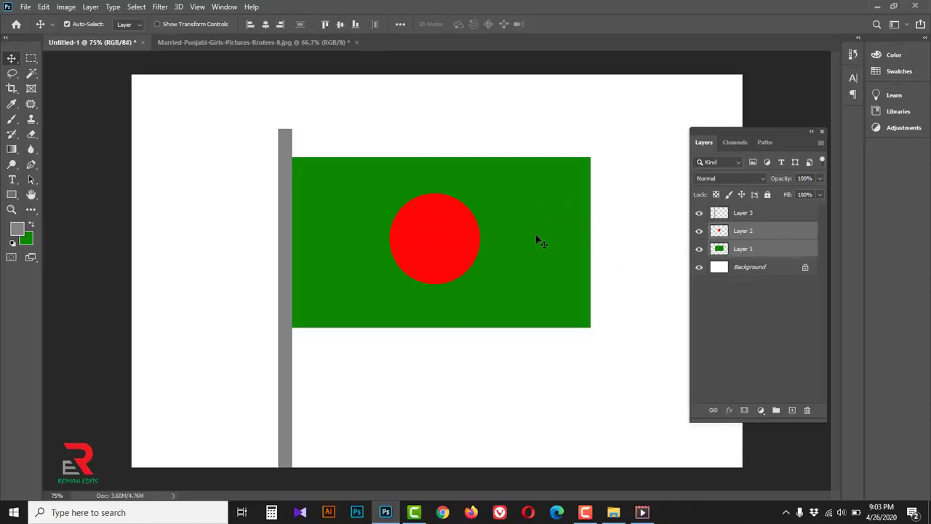
click(266, 25)
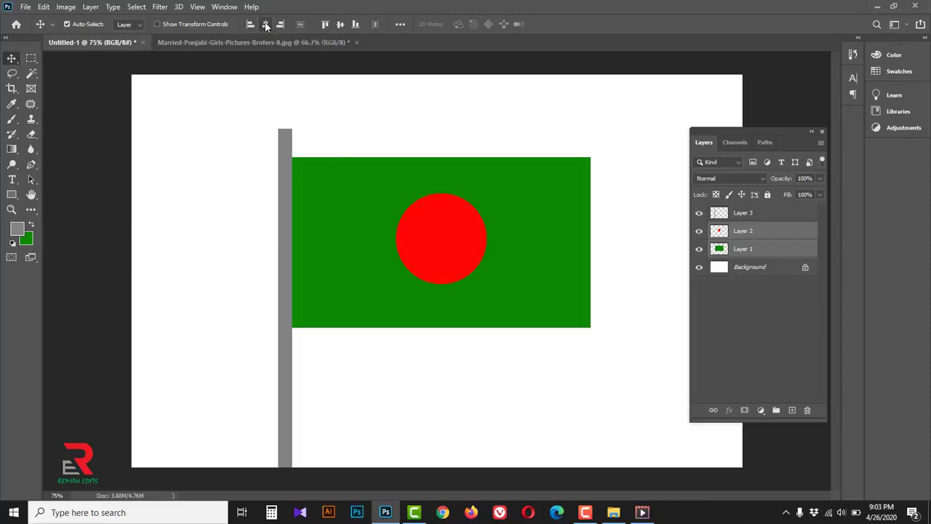
click(340, 25)
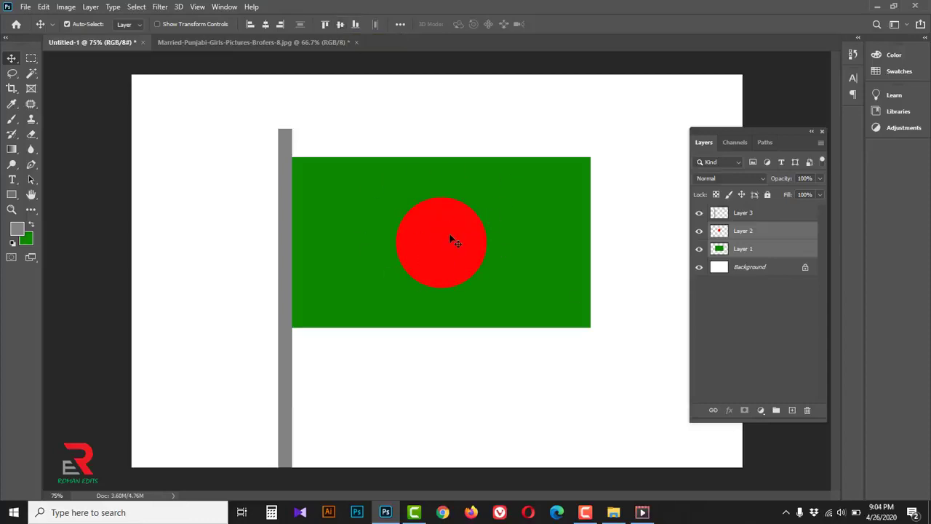
- Merge the flagpole, circle and rectangle layers into one, toggle the merged layer's visibility, and move the flag up and right
shift+click(769, 212)
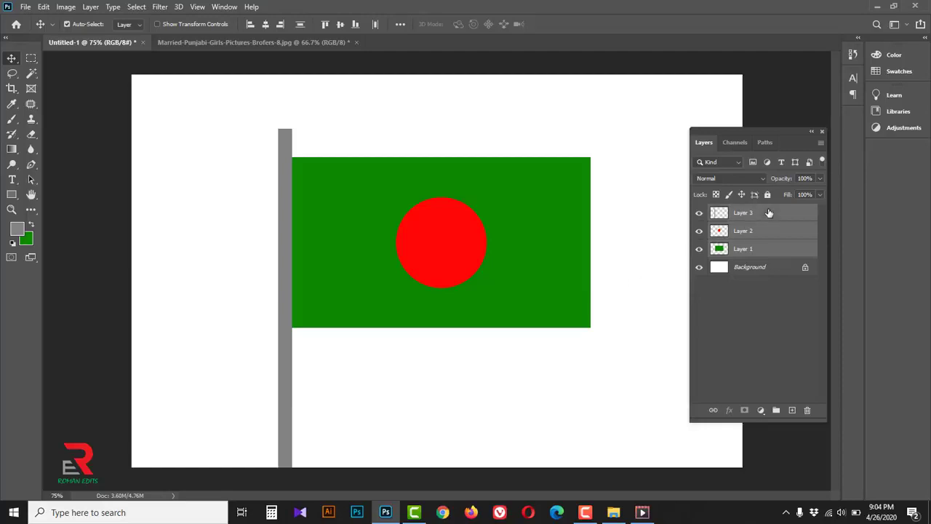
right_click(769, 213)
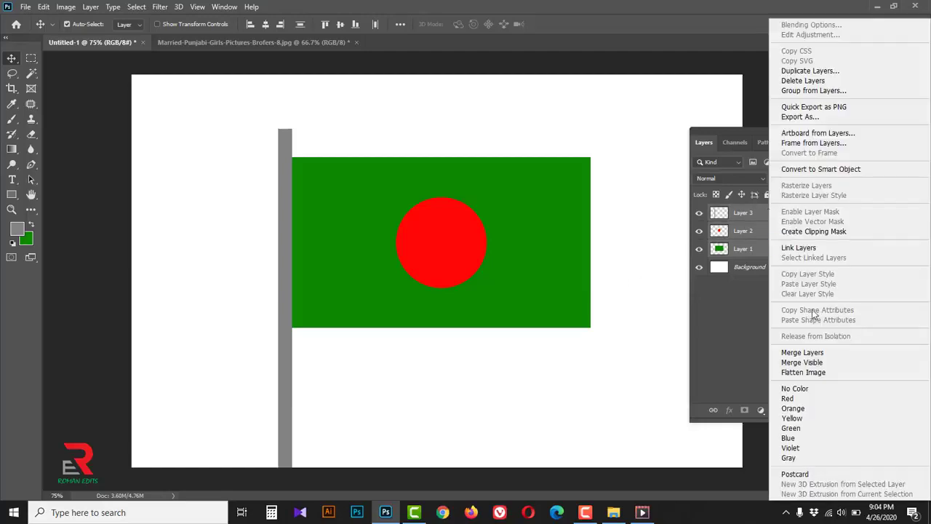
click(810, 354)
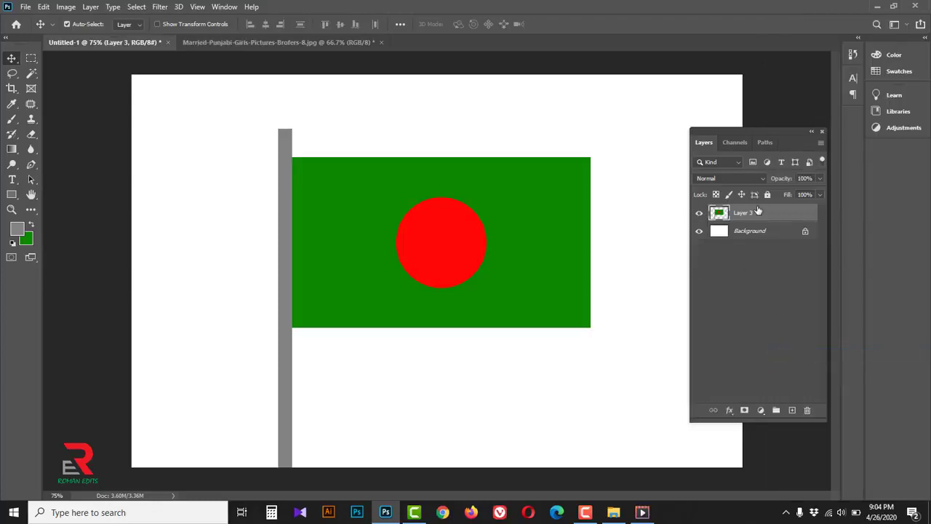
click(699, 213)
click(699, 213)
drag(447, 243, 466, 222)
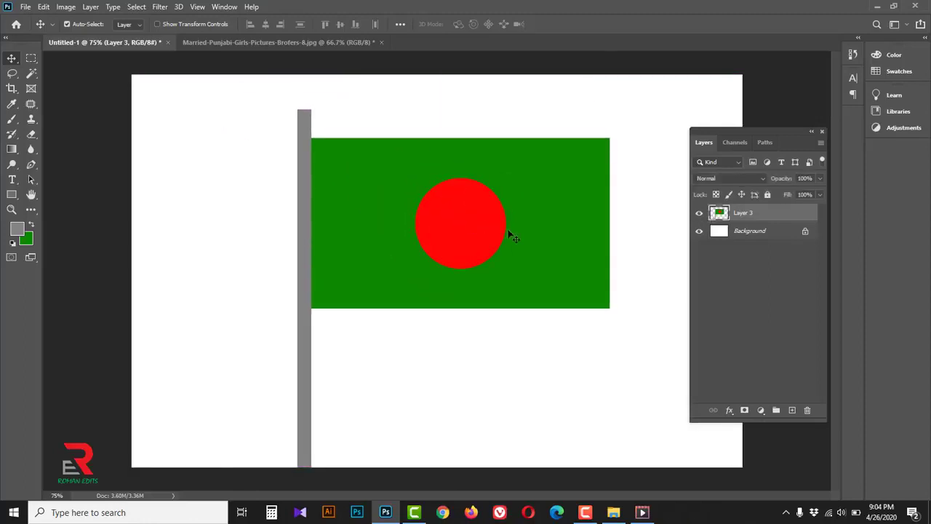
- Undo the move and the layer merge, and step back and forth through the history to restore the separate layers with the circle centred
key(ctrl+z)
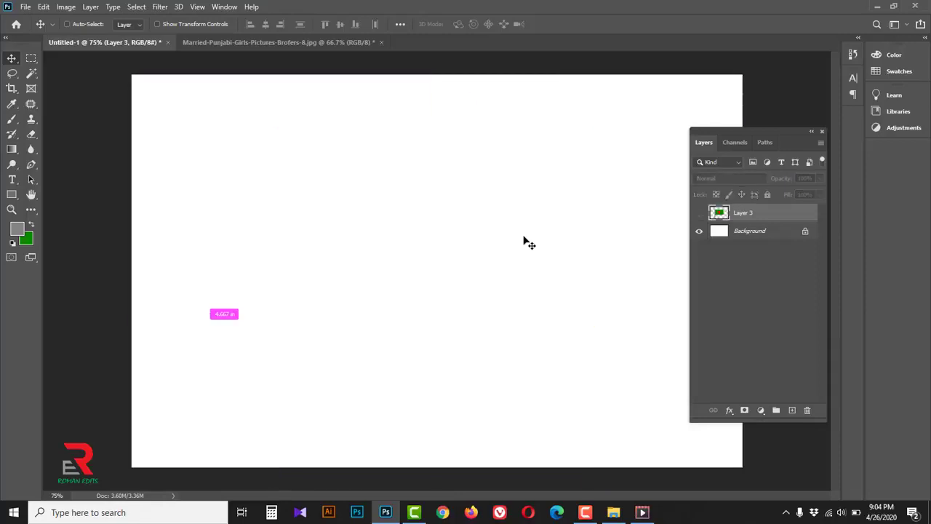
key(ctrl+z)
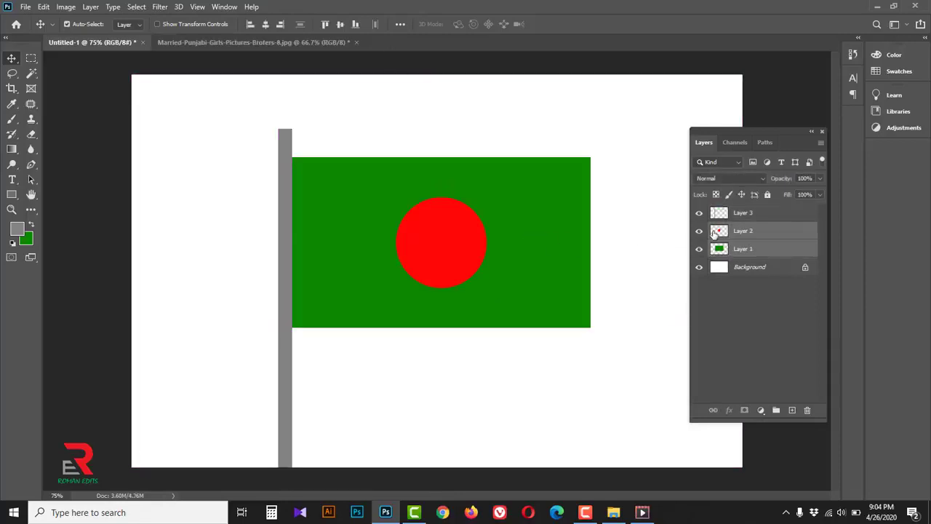
click(761, 217)
key(ctrl+z)
key(ctrl+z)
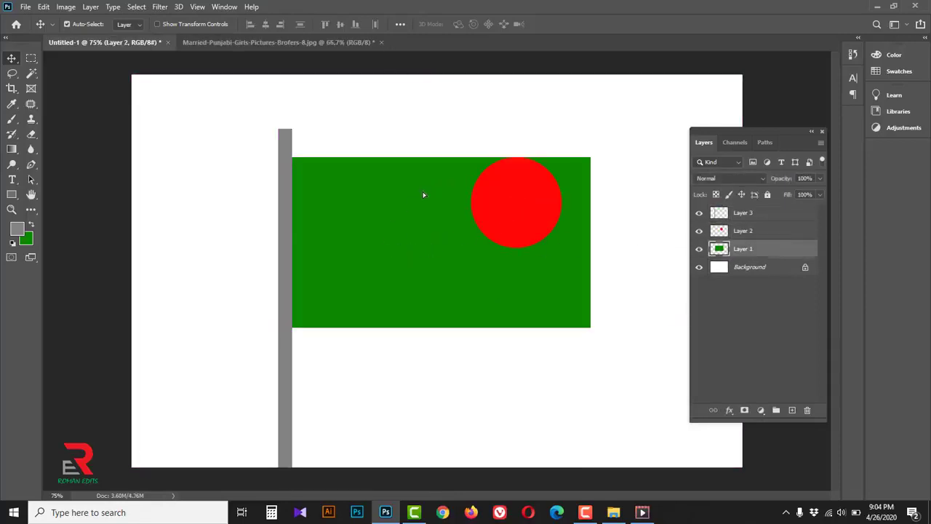
key(ctrl+z)
key(ctrl+shift+z)
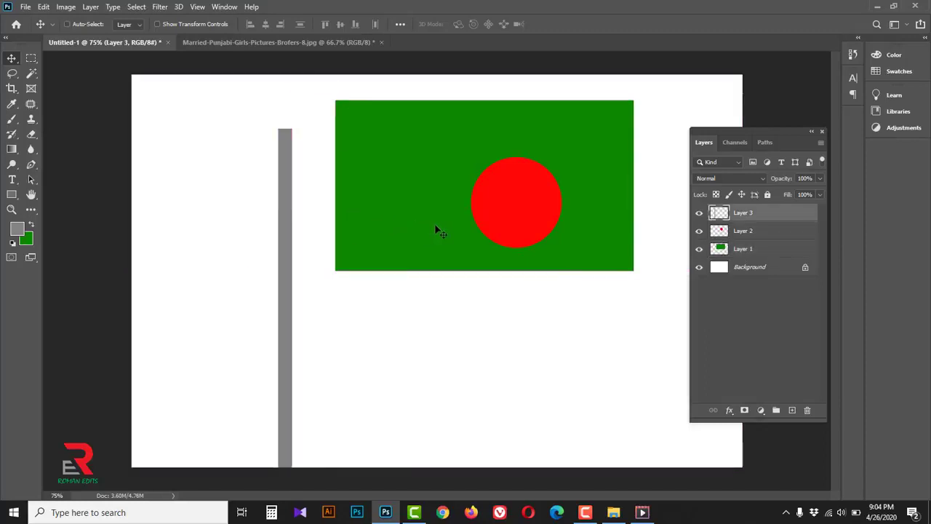
key(ctrl+shift+z)
key(ctrl+shift+z)
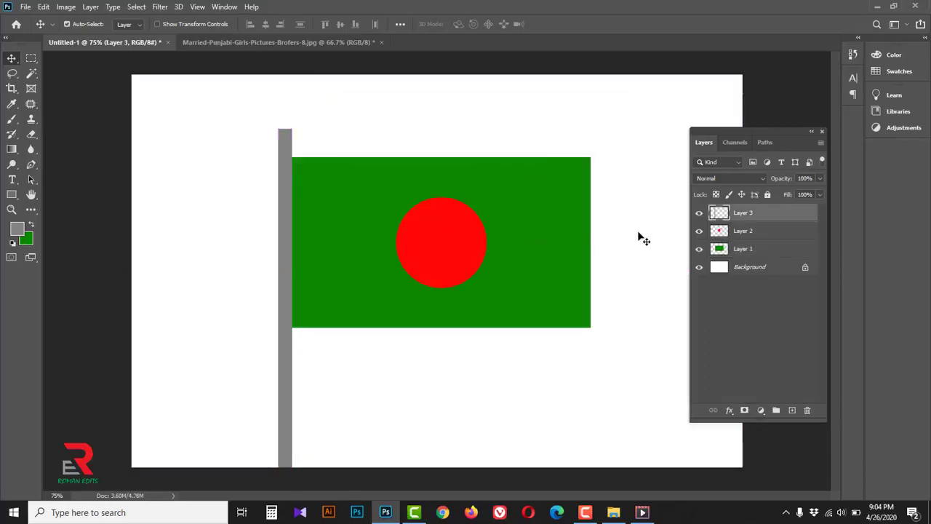
- Merge Layer 1, Layer 2 and Layer 3 into a single layer
shift+click(754, 251)
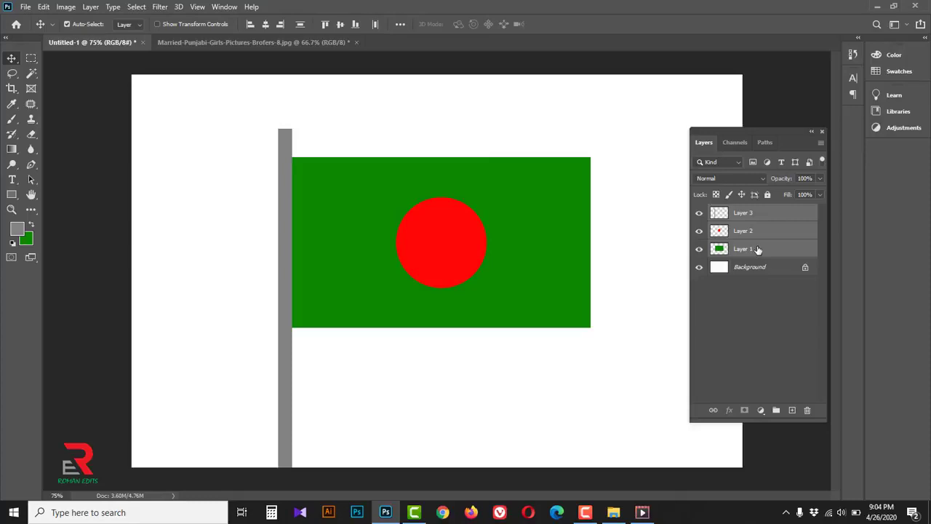
right_click(762, 251)
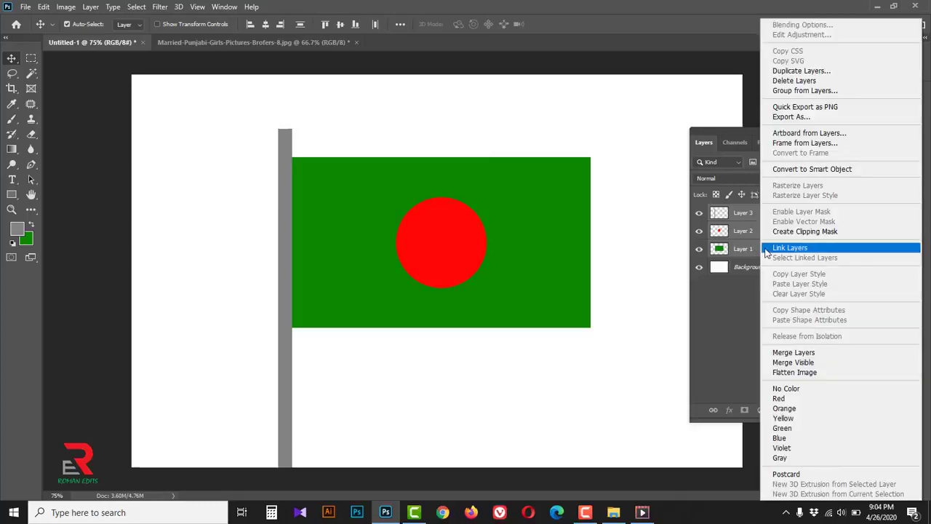
click(808, 354)
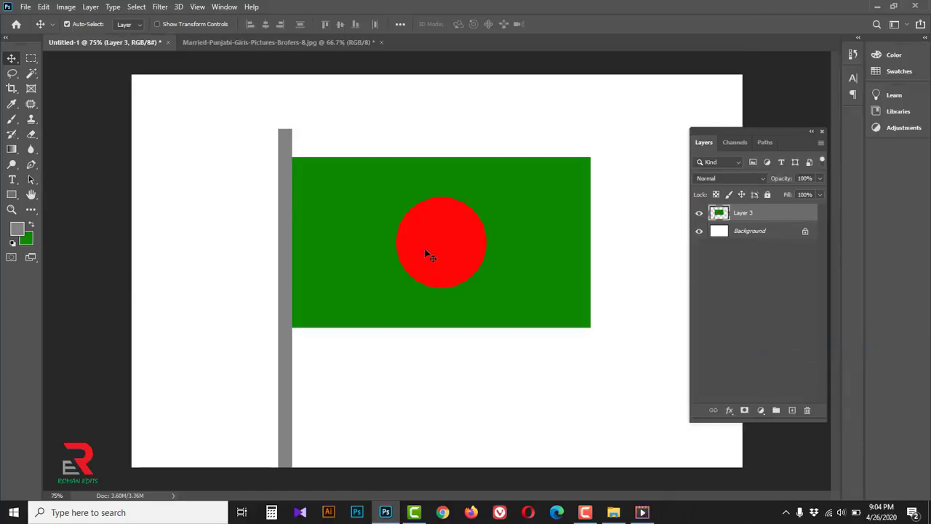
- Move the merged flag up and slightly right on the canvas, and delete its layer, keeping only the background
drag(425, 252, 447, 221)
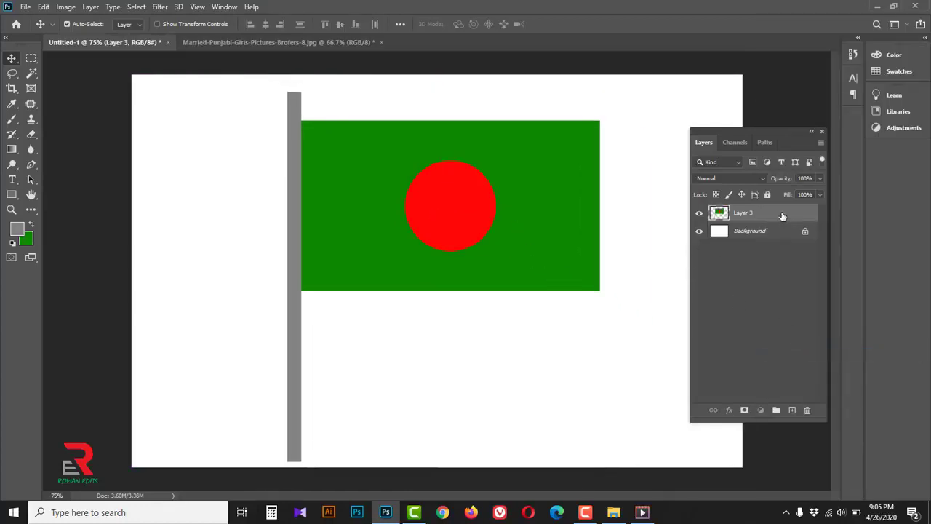
drag(783, 215, 807, 409)
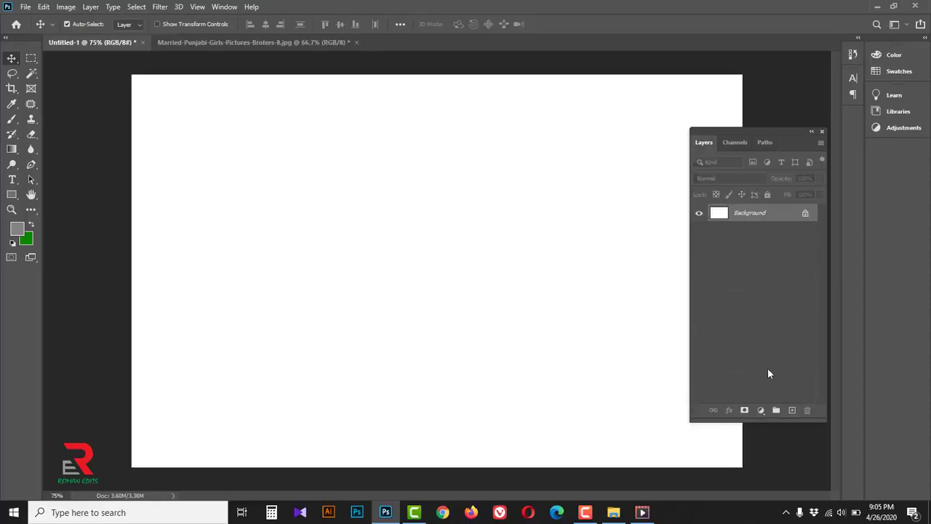
- Restore the deleted flag layer and delete it again, leaving only the background
key(ctrl+z)
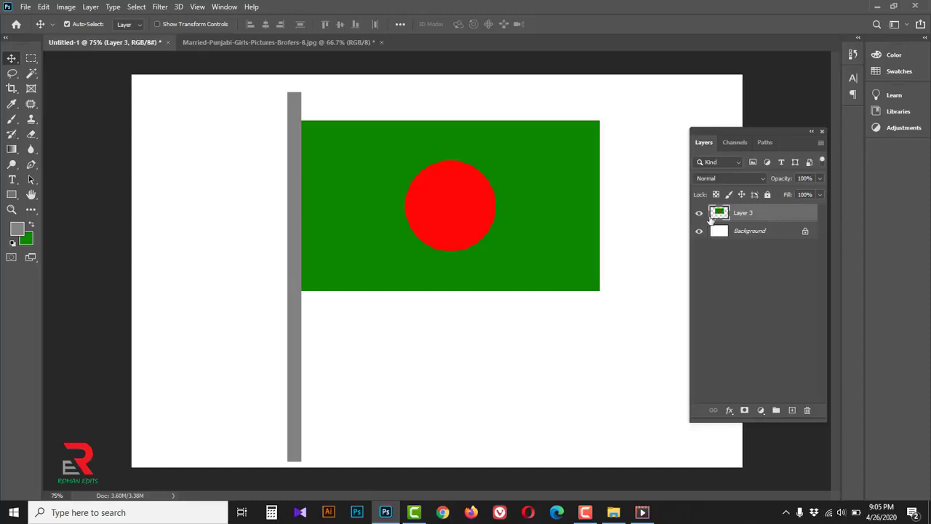
key(Delete)
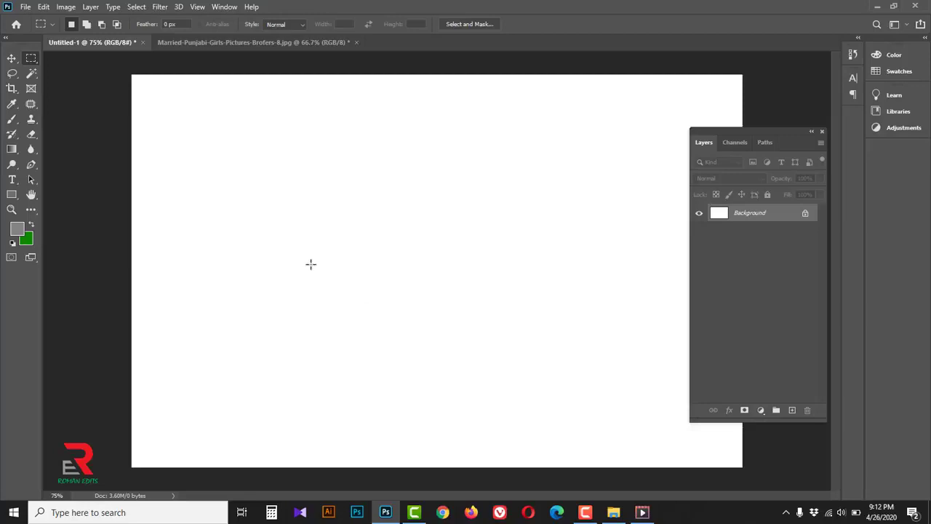
- With the Rectangular Marquee tool in new-selection mode, draw three successive rectangles across the upper canvas, each replacing the one before
right_click(31, 58)
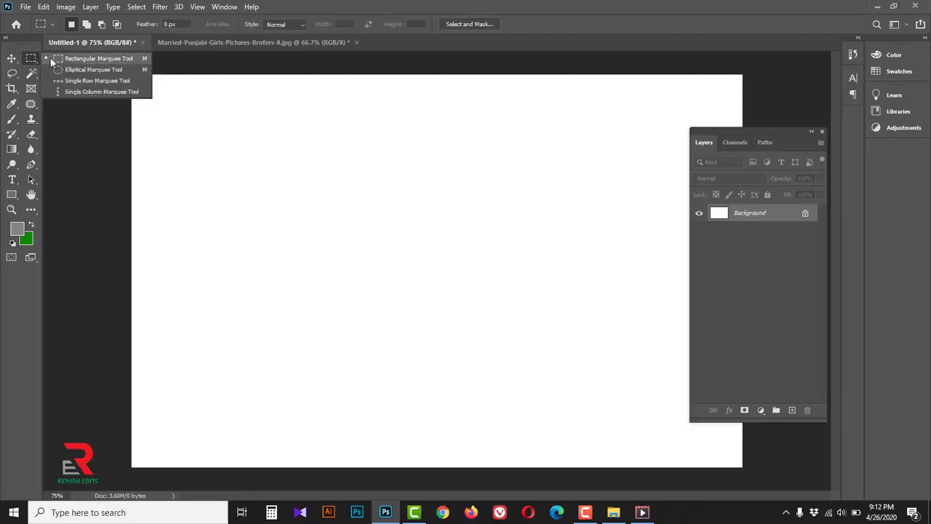
click(89, 58)
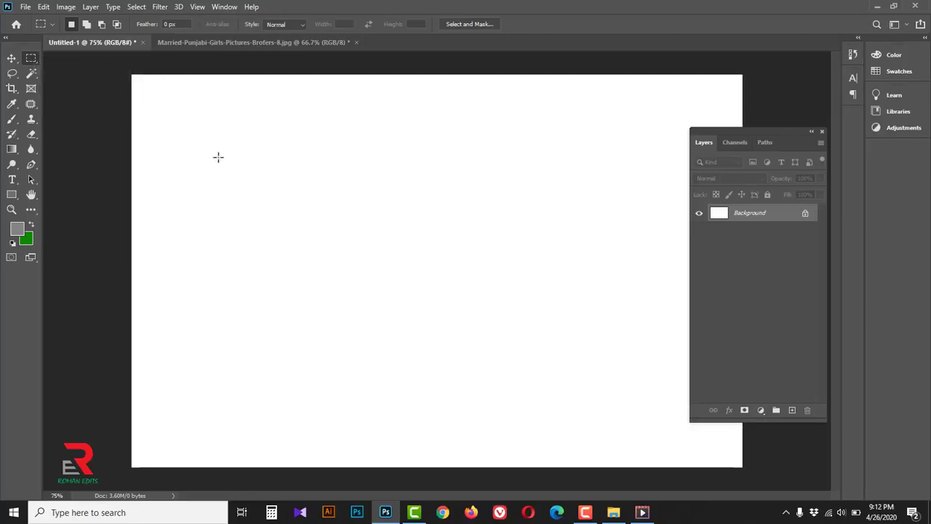
drag(178, 114, 297, 213)
drag(326, 129, 465, 257)
drag(515, 140, 619, 247)
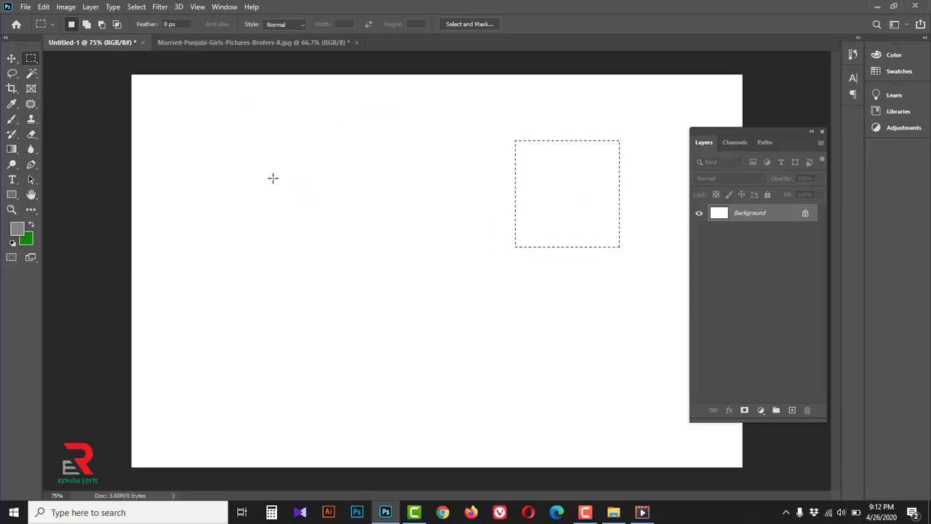
- Add six separate rectangles to the existing selection, three across the upper canvas and three across the lower canvas
click(86, 24)
drag(168, 123, 278, 213)
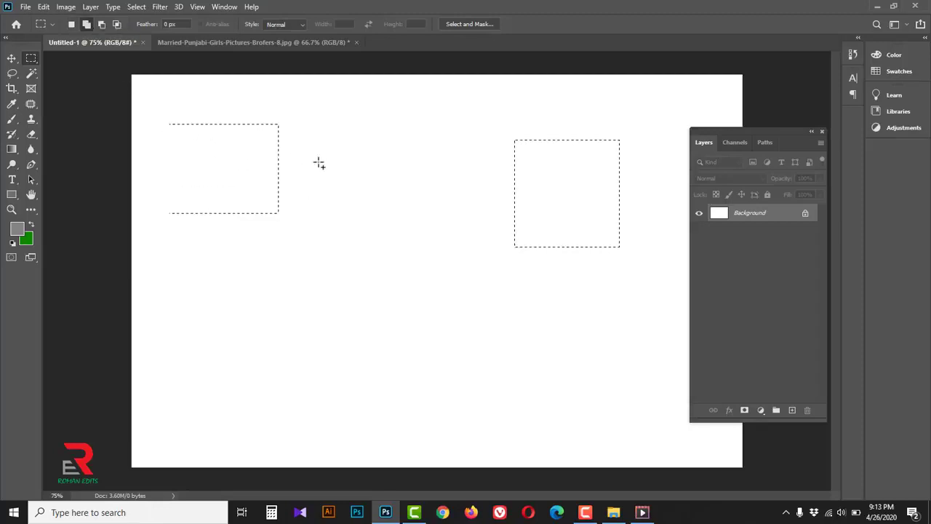
drag(302, 140, 384, 246)
drag(435, 153, 495, 272)
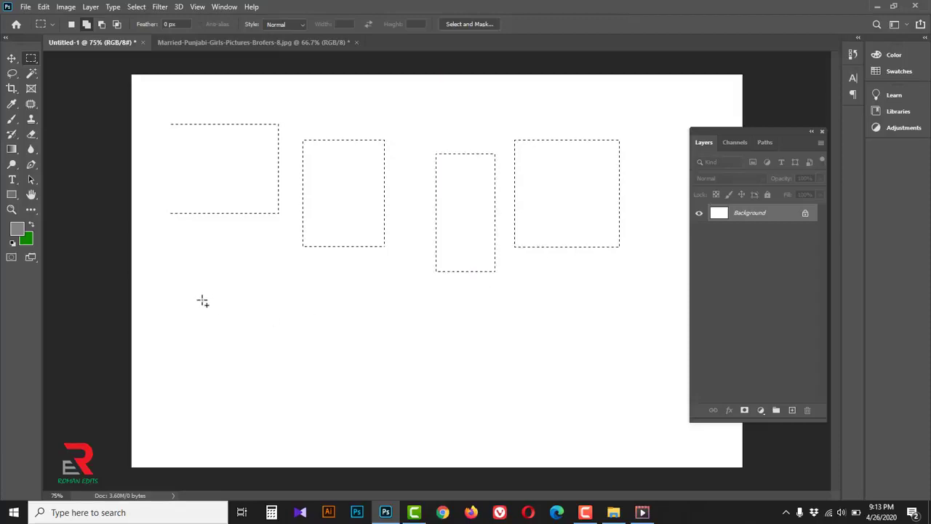
drag(212, 267, 283, 350)
drag(324, 294, 429, 381)
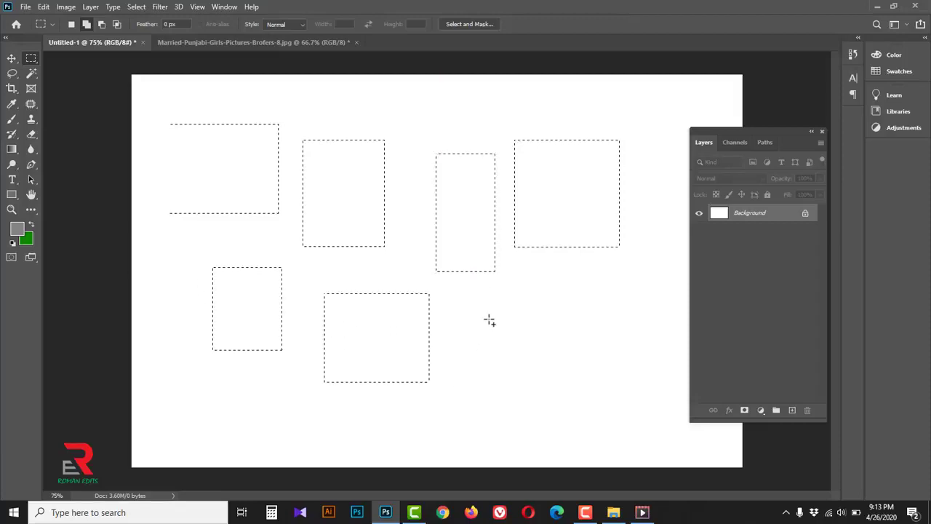
drag(488, 314, 582, 389)
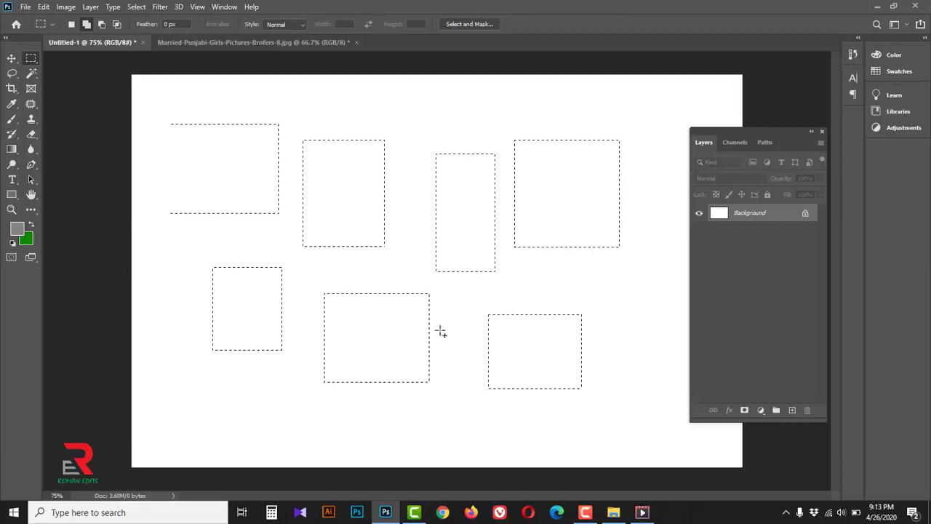
- Subtract a horizontal strip from the selection, cutting through the three leftmost rectangles in the upper row
click(102, 25)
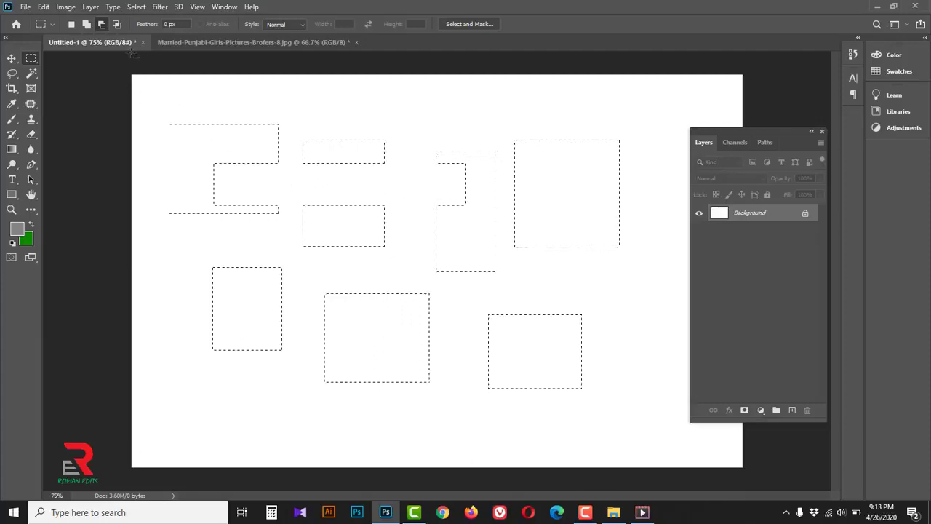
click(101, 26)
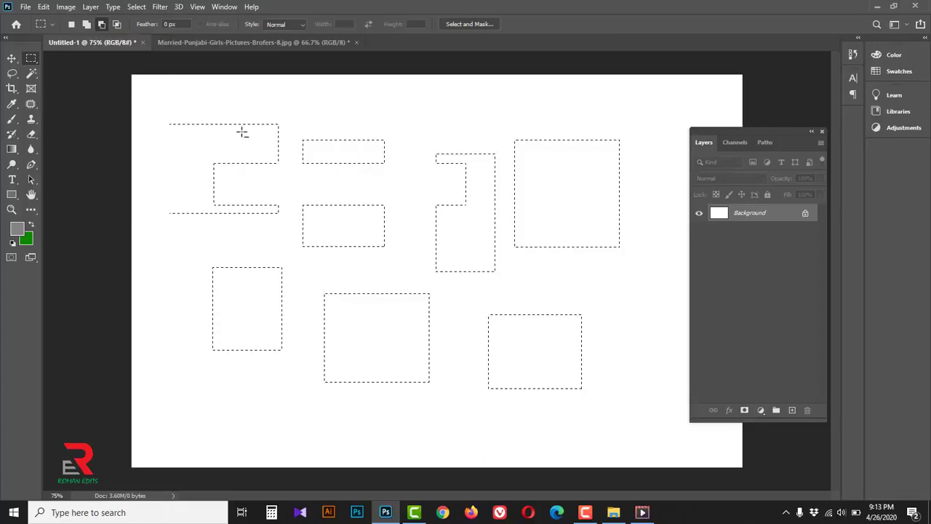
- In the portrait image, select the face and shoulder area with a rectangle, and subtract its lower-right and upper-left corners
click(193, 43)
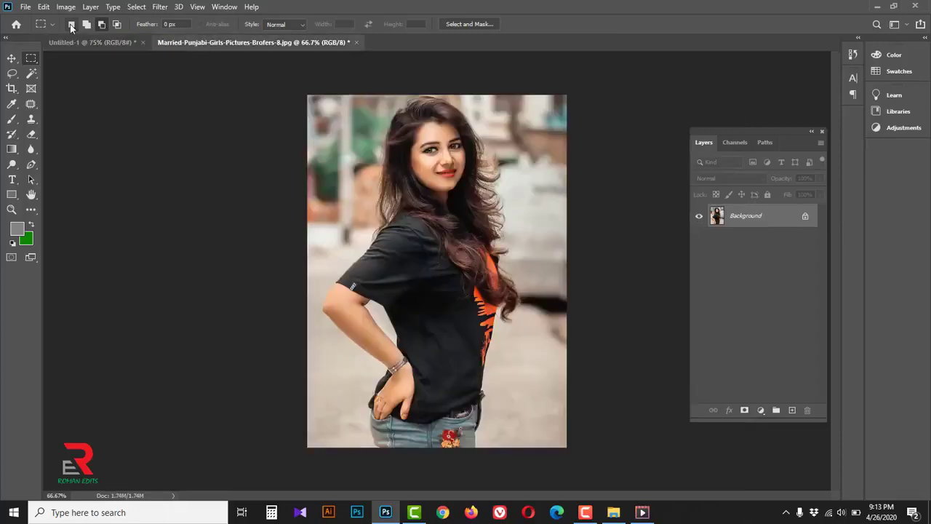
drag(364, 123, 519, 272)
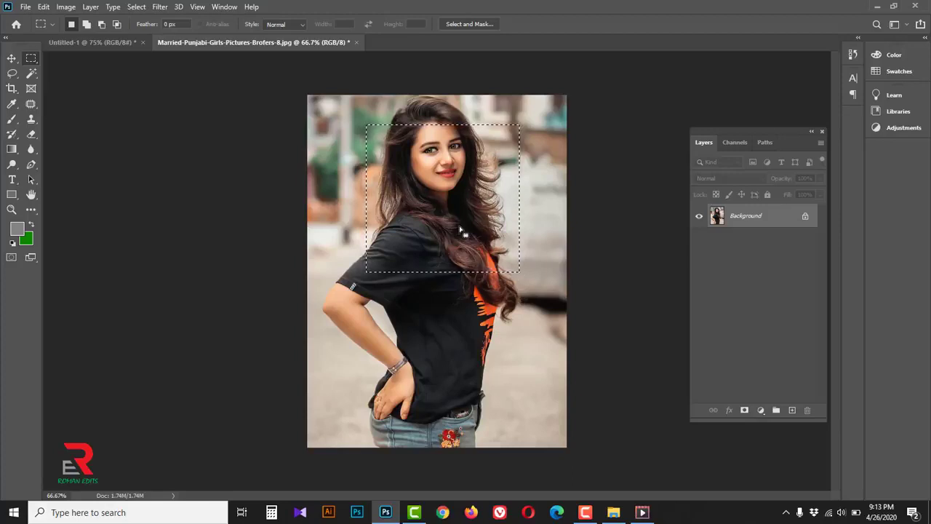
click(102, 24)
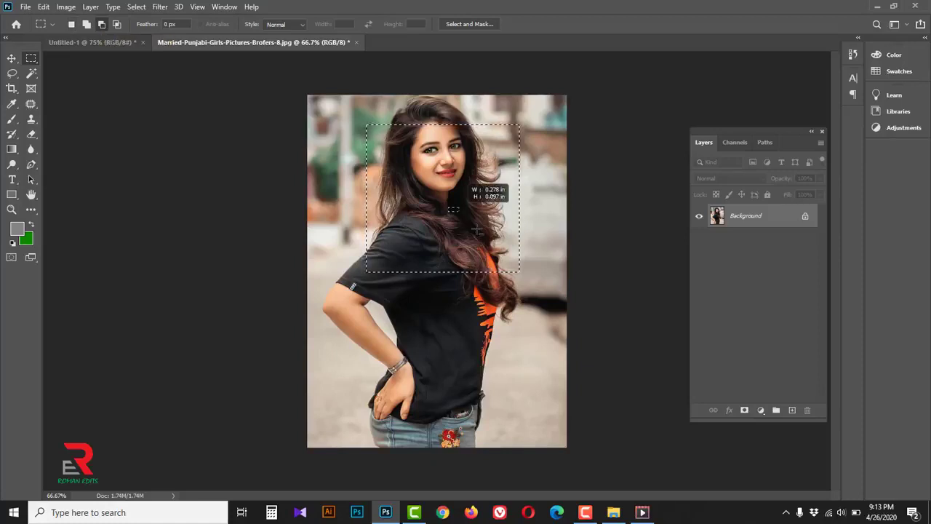
drag(477, 230, 547, 299)
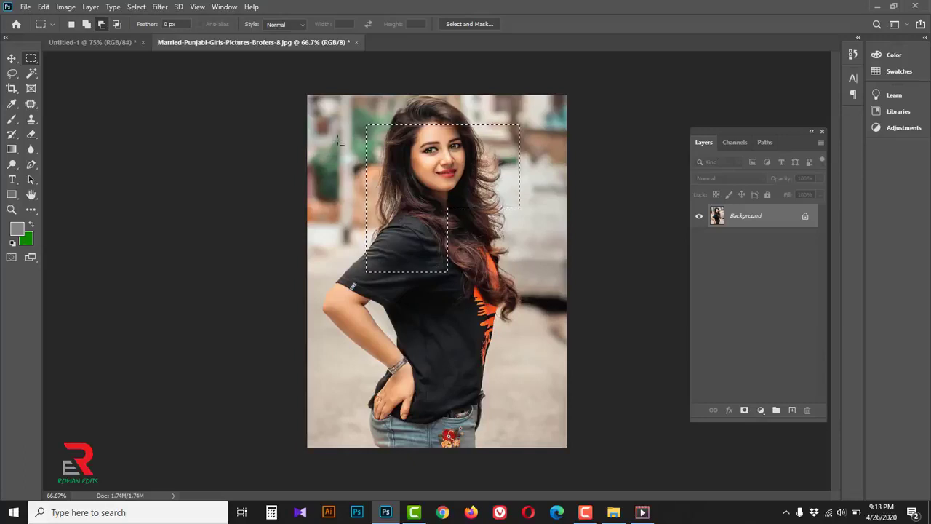
drag(347, 106, 400, 184)
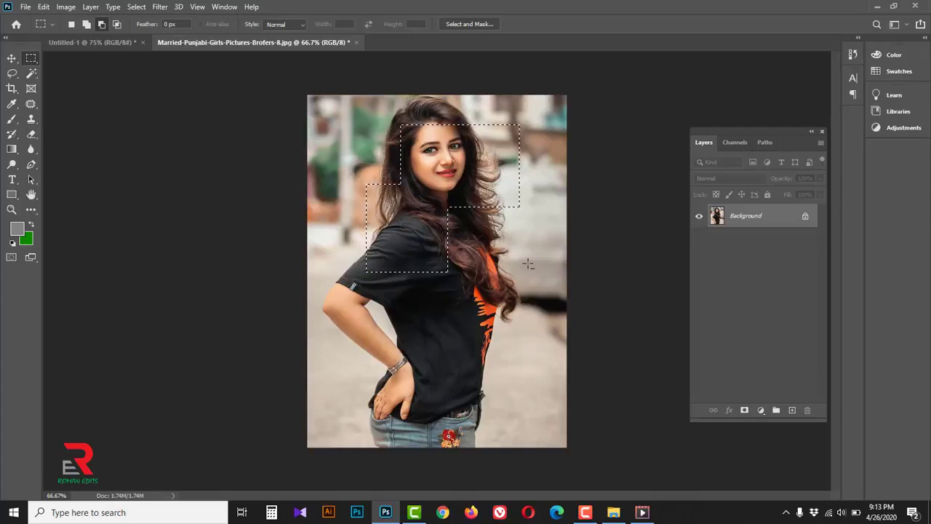
- Paste the copied stepped portrait selection into the blank document as a new layer, and undo the paste
click(115, 45)
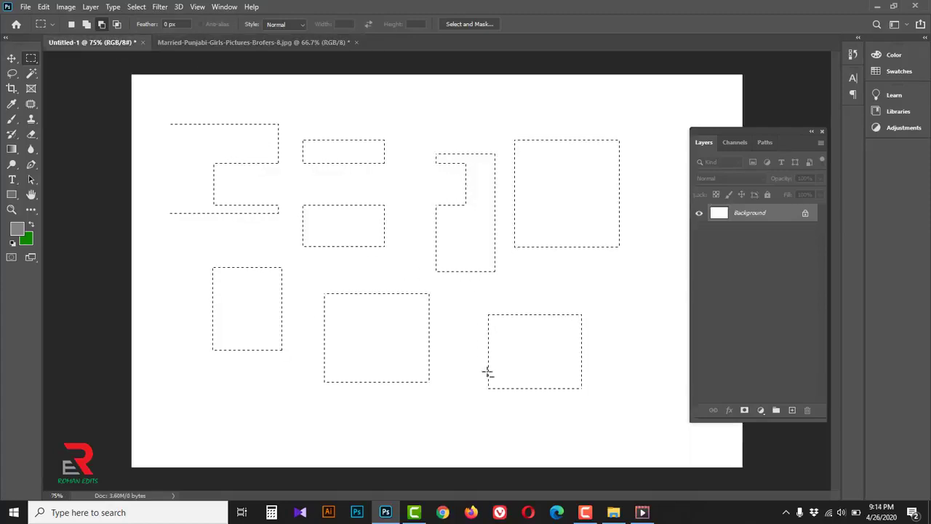
key(ctrl+shift+alt+n)
key(ctrl+v)
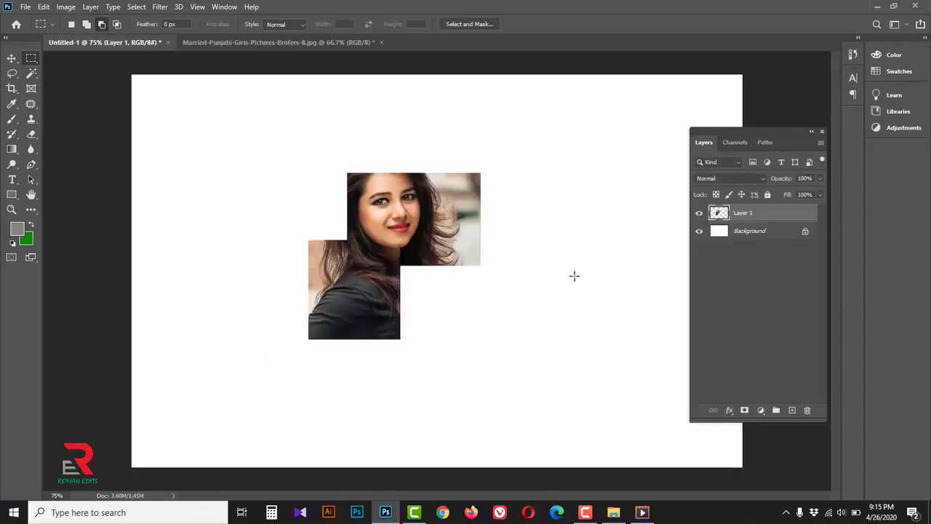
key(ctrl+z)
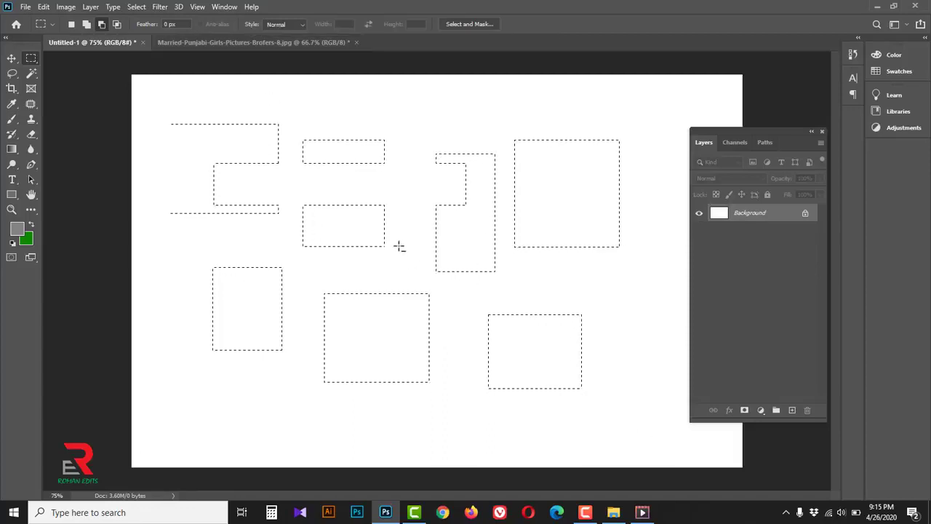
- Intersect the selections with a small area inside the lower middle rectangle, and undo back to the full set of selections
click(117, 24)
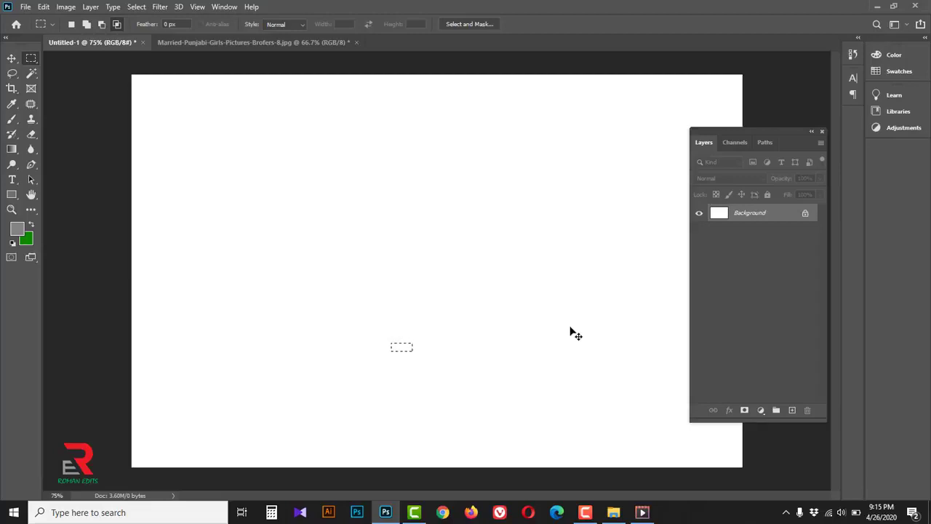
key(ctrl+z)
key(ctrl+z)
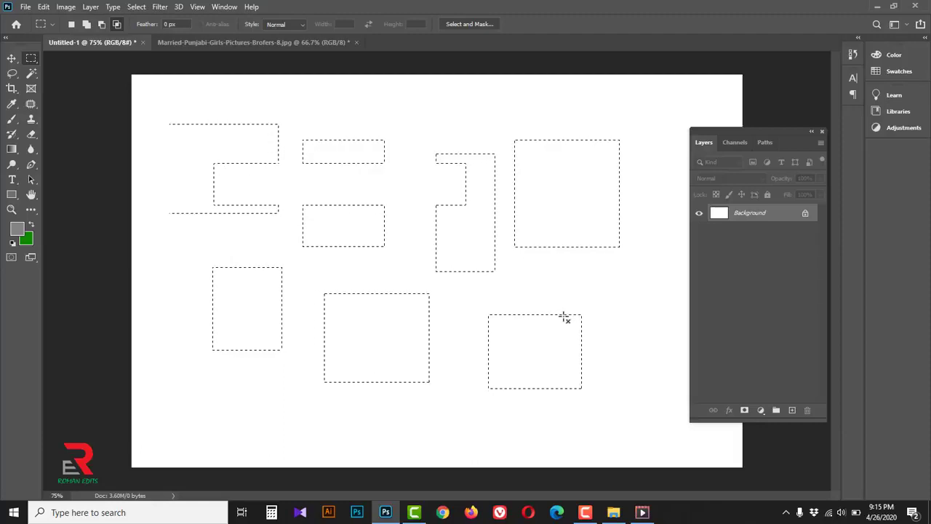
- In the portrait image, intersect the stepped selection with a rectangle over the face, about 2.49 in wide and 1.53 in high
click(283, 47)
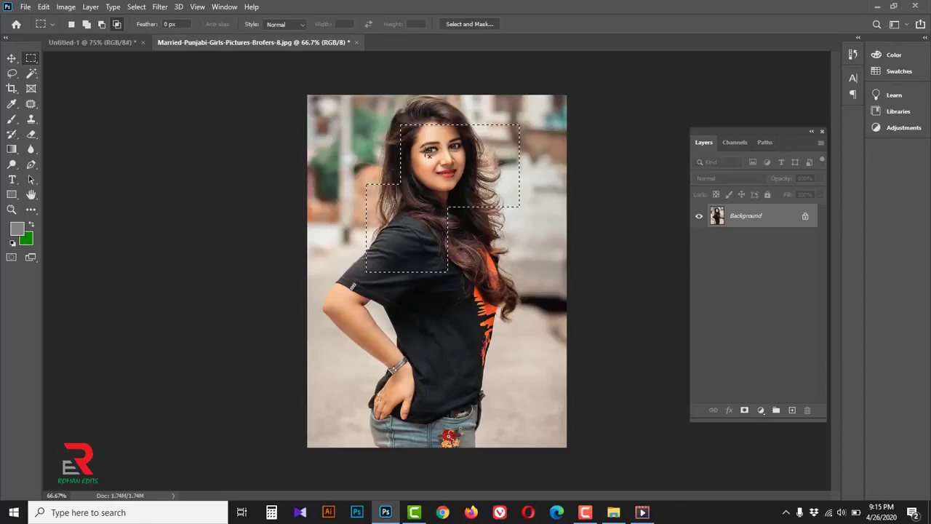
drag(434, 157, 440, 159)
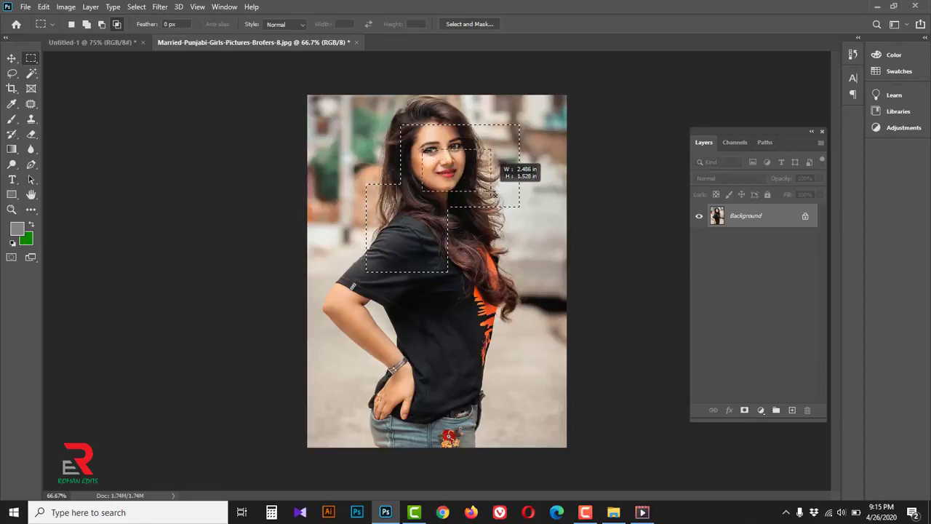
drag(491, 190, 491, 190)
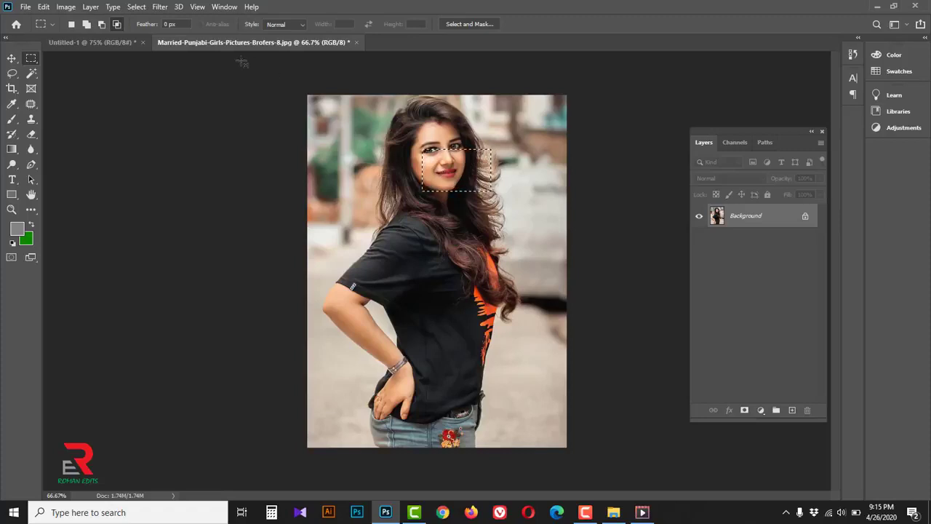
- Paste the copied face area into the blank document as a new layer, and undo the paste
click(91, 43)
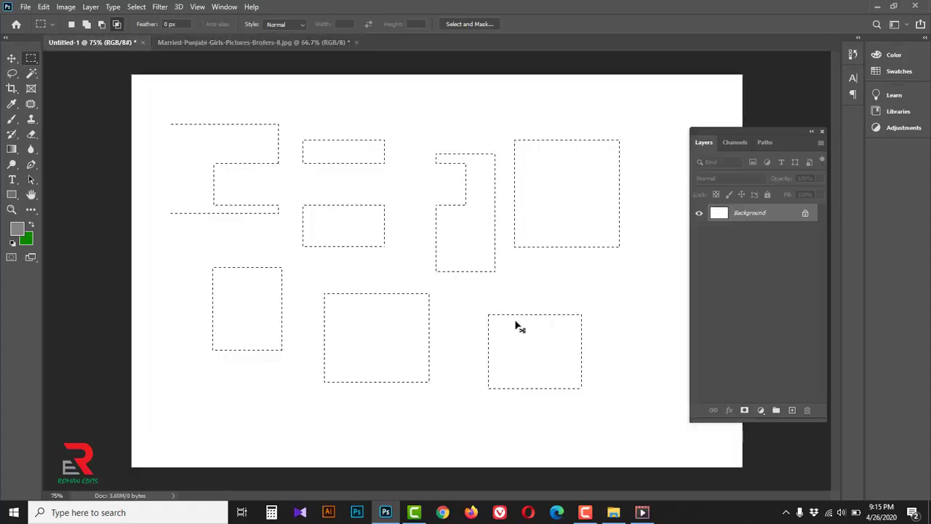
key(ctrl+v)
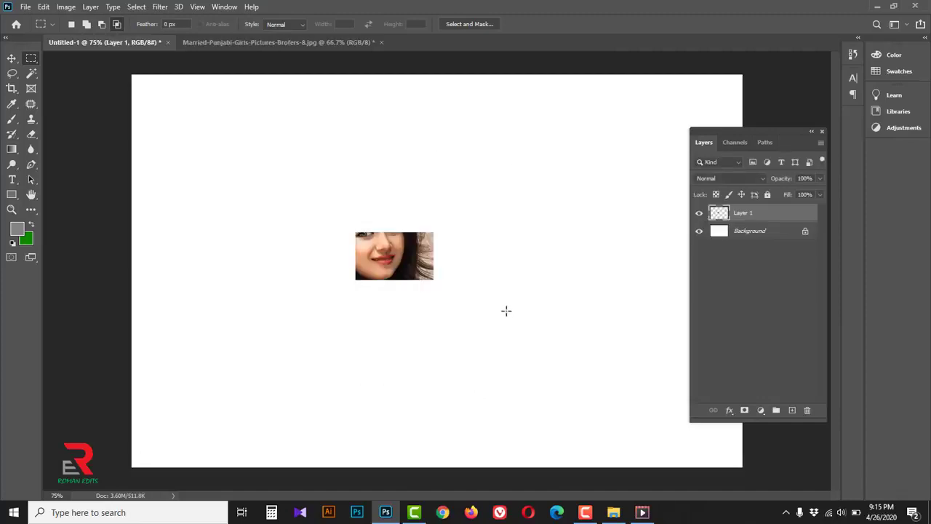
key(ctrl+z)
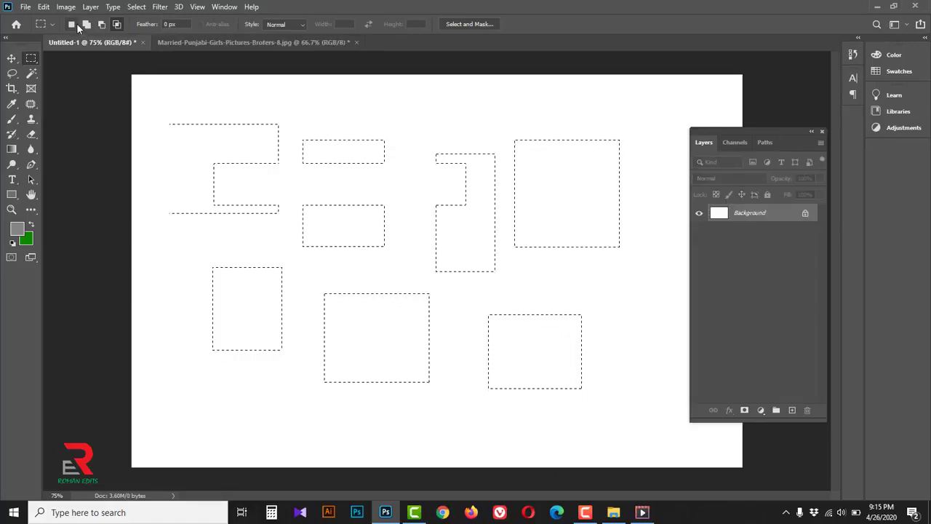
- Keep intersect mode active and deselect all the rectangles in the blank document
click(117, 24)
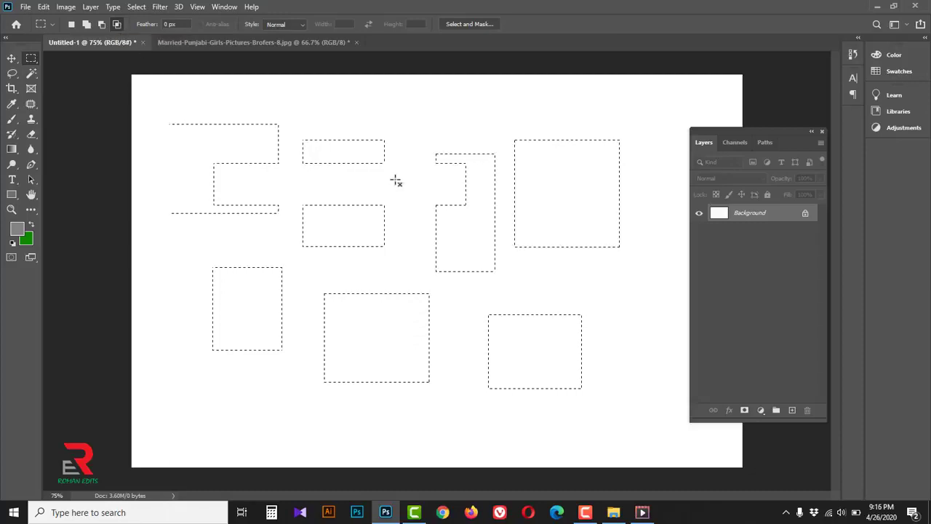
right_click(346, 228)
click(369, 235)
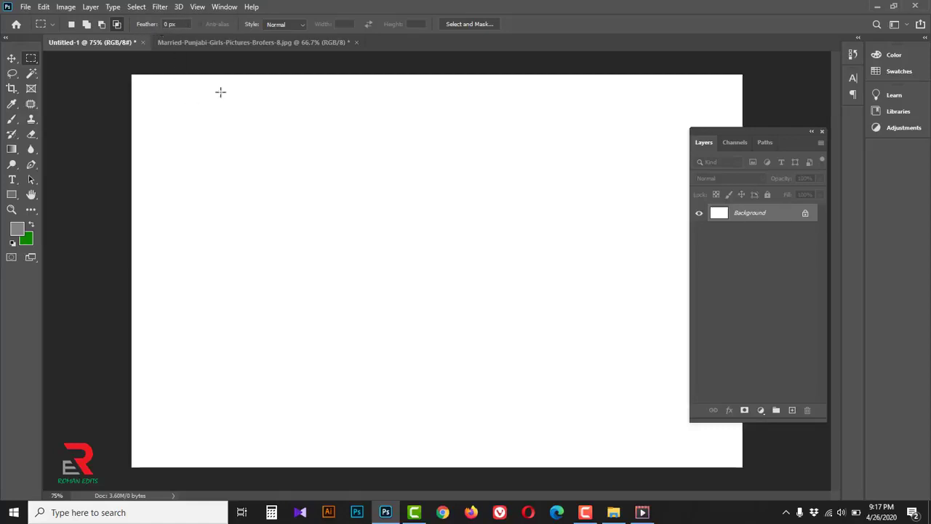
- Draw a rectangular selection with 0 px feather, zoom in to 200% to inspect its square corners, and deselect it
drag(184, 117, 370, 248)
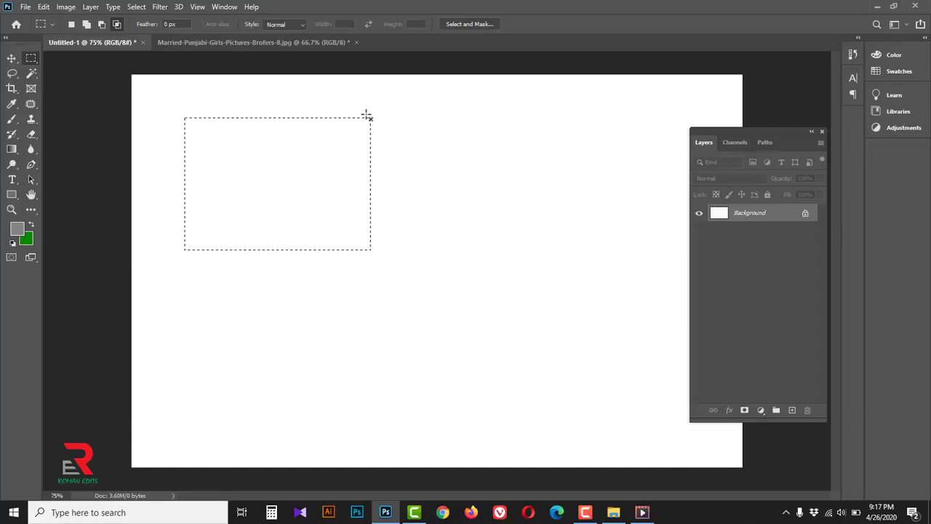
ctrl+click(310, 129)
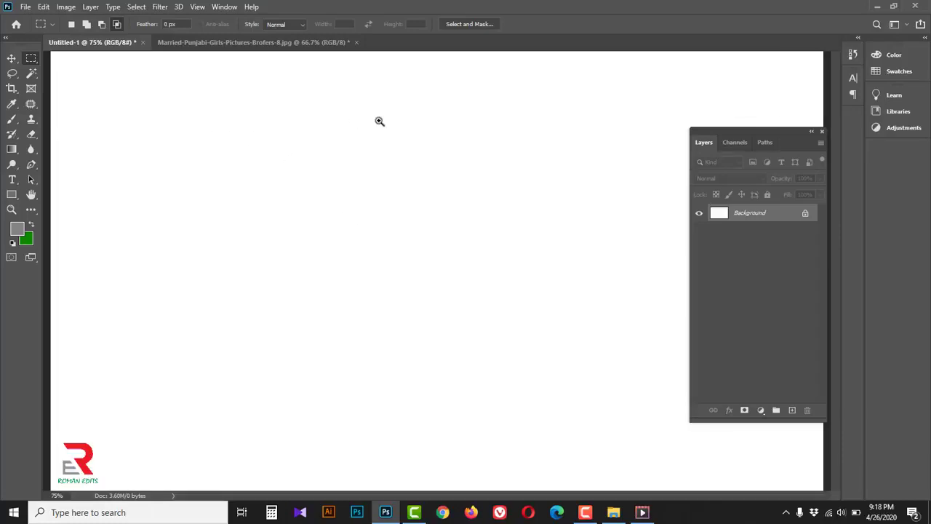
ctrl+click(240, 128)
drag(309, 133, 392, 159)
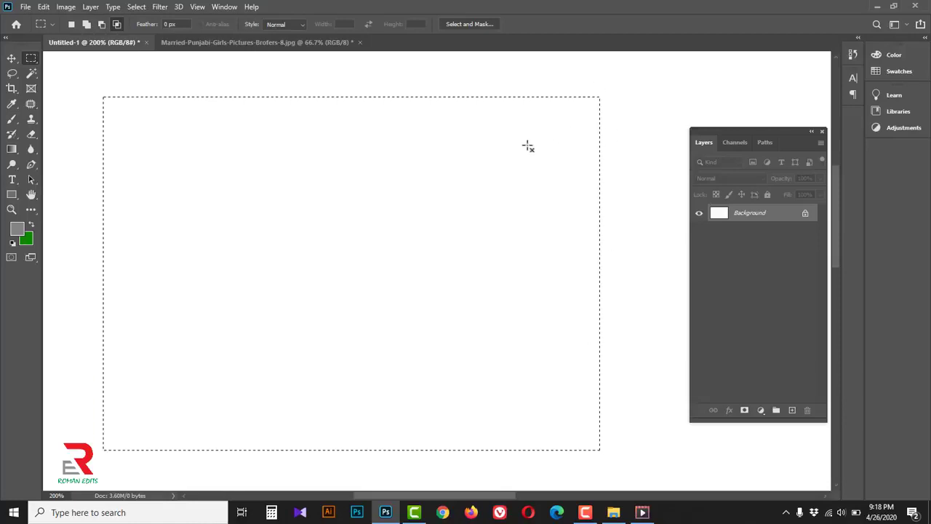
right_click(444, 138)
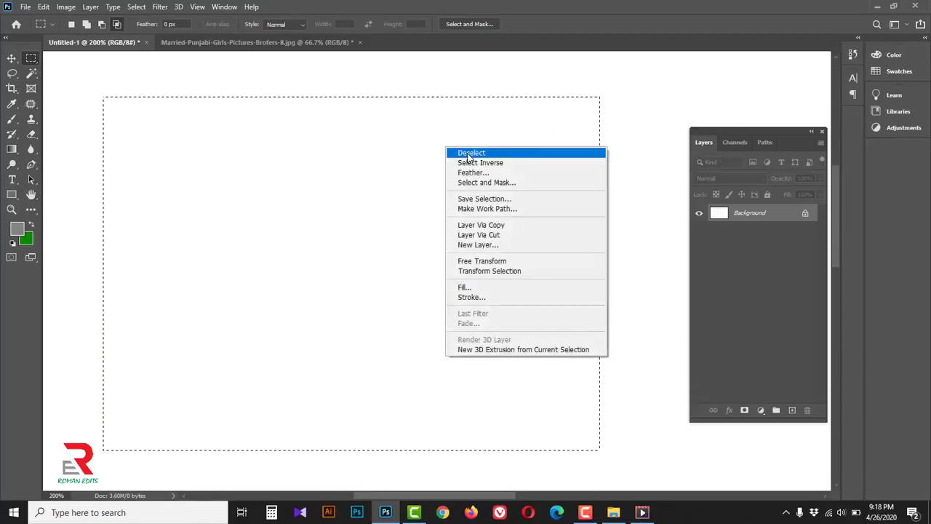
click(470, 154)
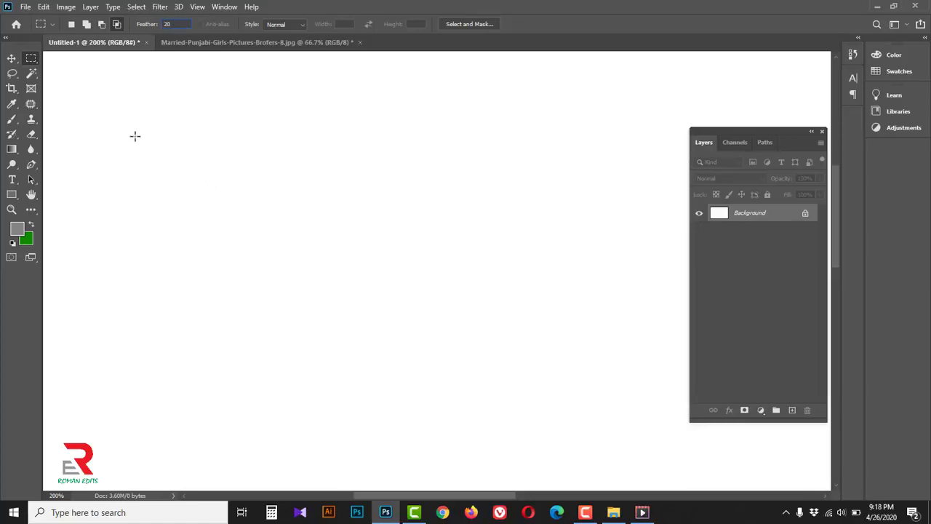
- Draw a rectangular selection with a 20 px feather in the blank document, and deselect it
drag(134, 136, 442, 327)
right_click(257, 182)
click(271, 187)
- Set the feather to 50 px, draw a rectangular selection on the blank canvas, and deselect it
key(BackSpace)
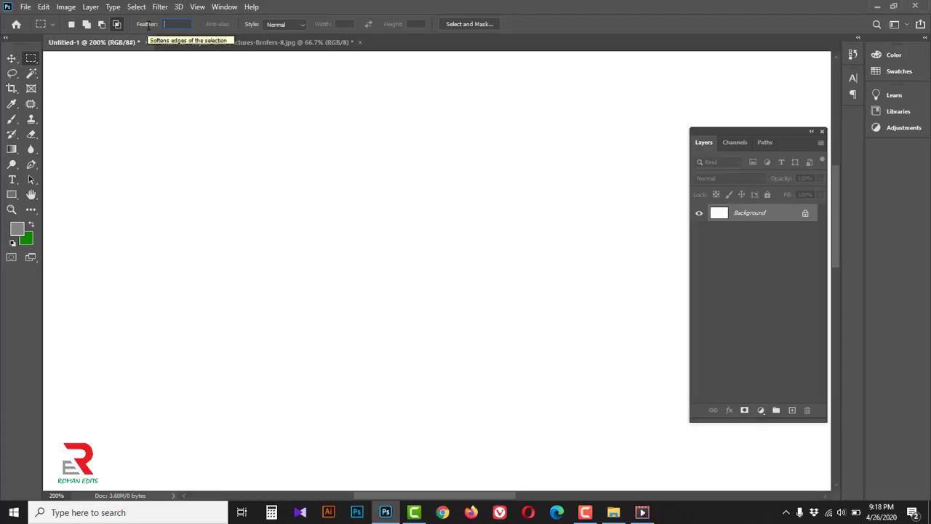
text(50)
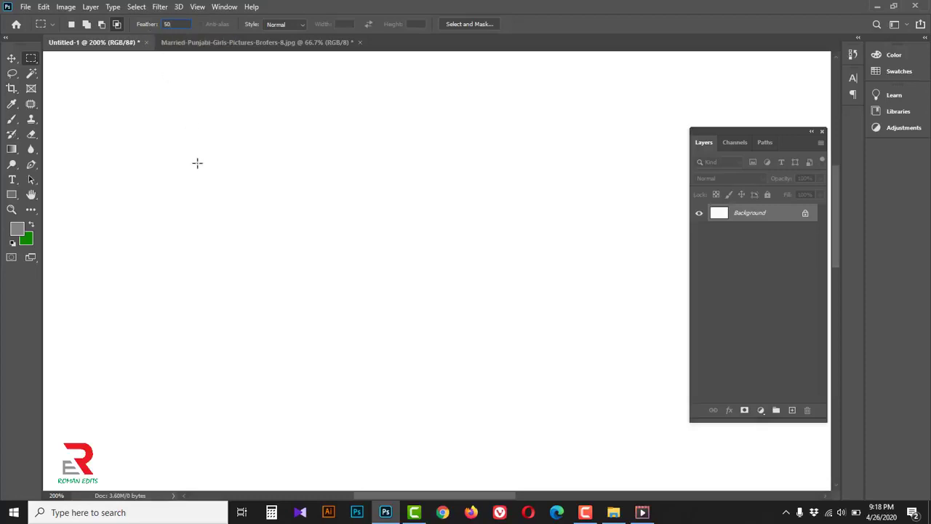
drag(148, 137, 429, 320)
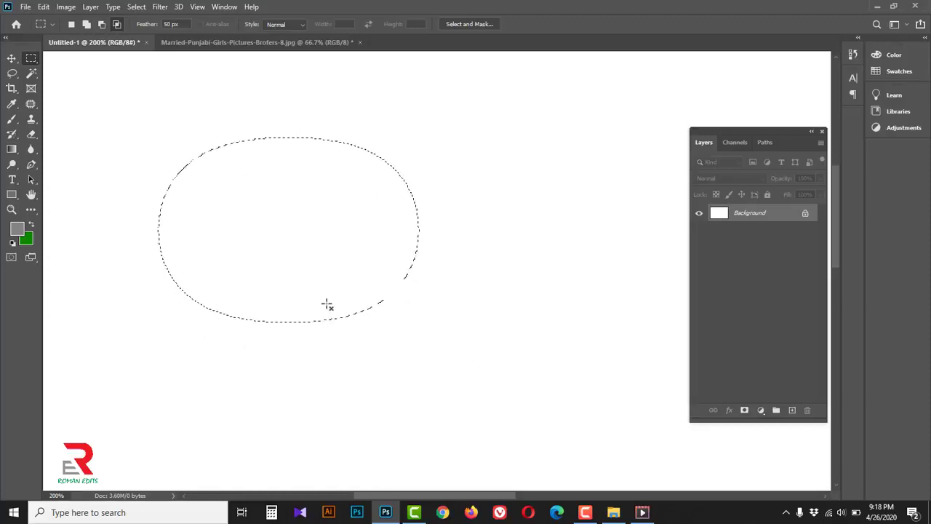
right_click(275, 227)
click(292, 230)
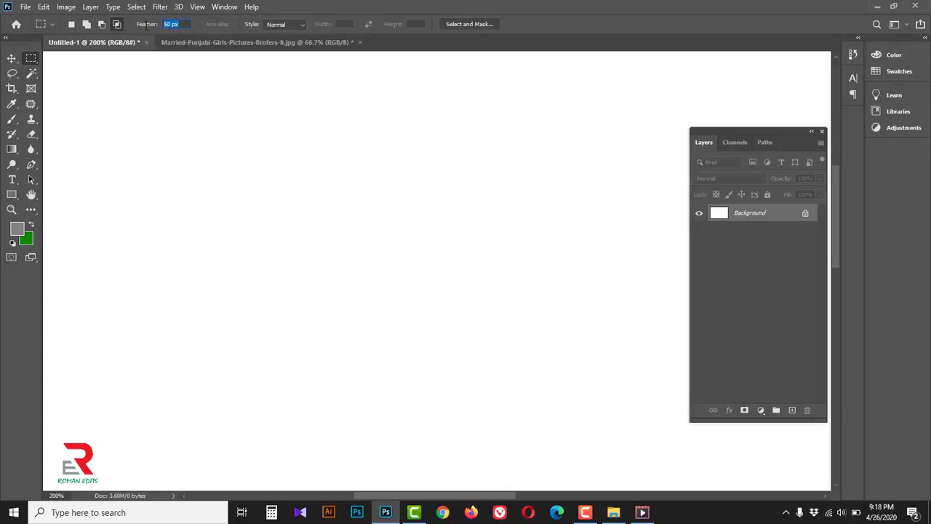
- Set the feather to 5 px, draw a rectangular selection to examine its corners, and deselect it
text(5)
key(Return)
drag(149, 126, 414, 289)
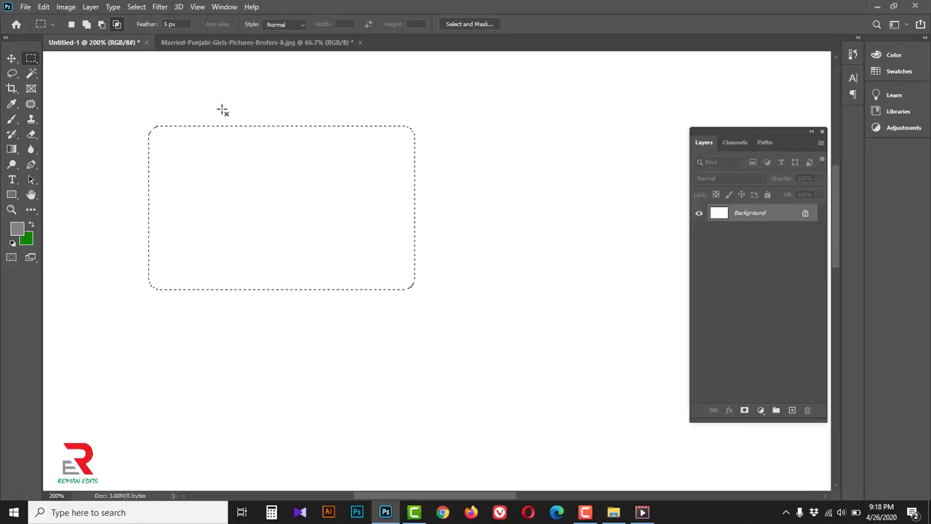
key(Return)
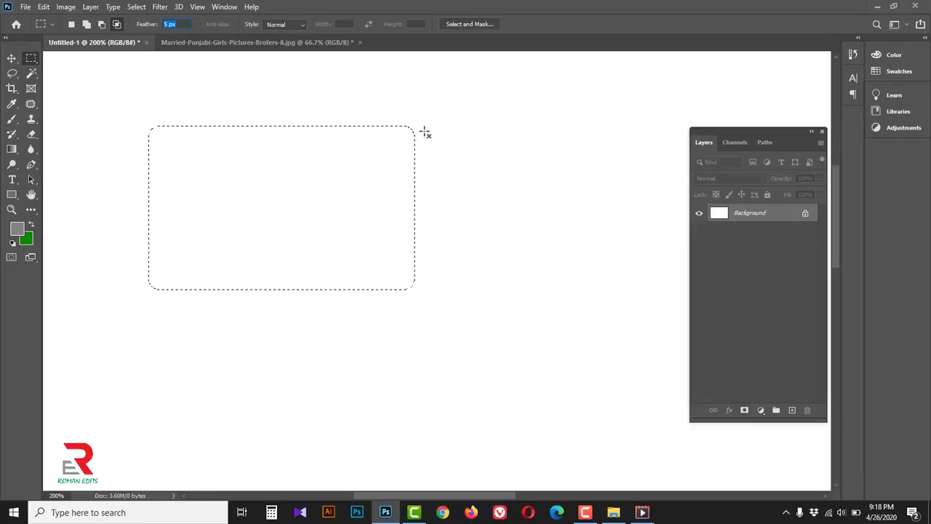
right_click(318, 151)
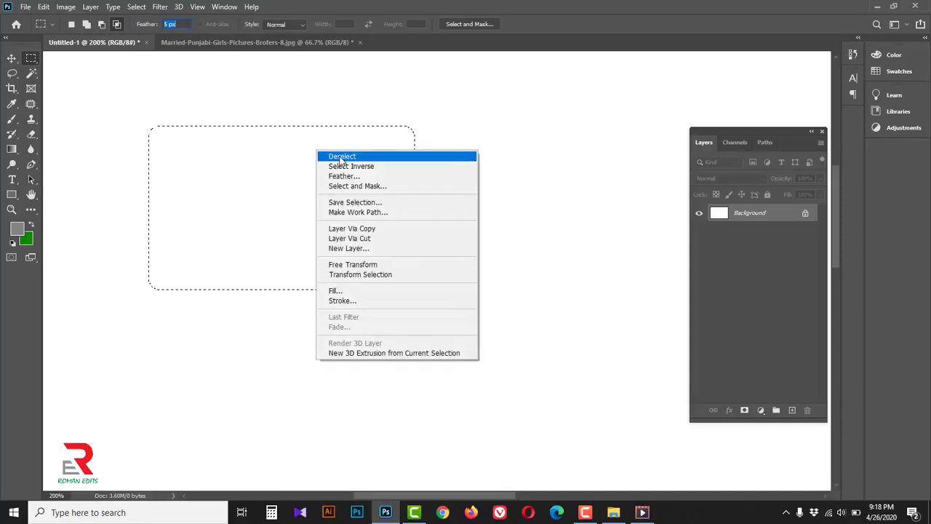
click(339, 158)
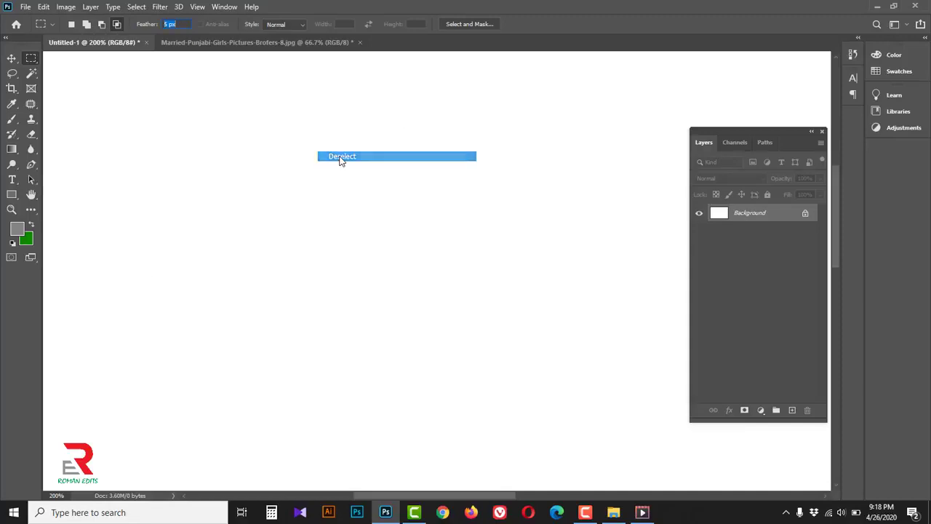
- Replace the portrait's selection with a 5 px feathered rectangle over the hair and cheek, and paste that area into the blank document
click(231, 47)
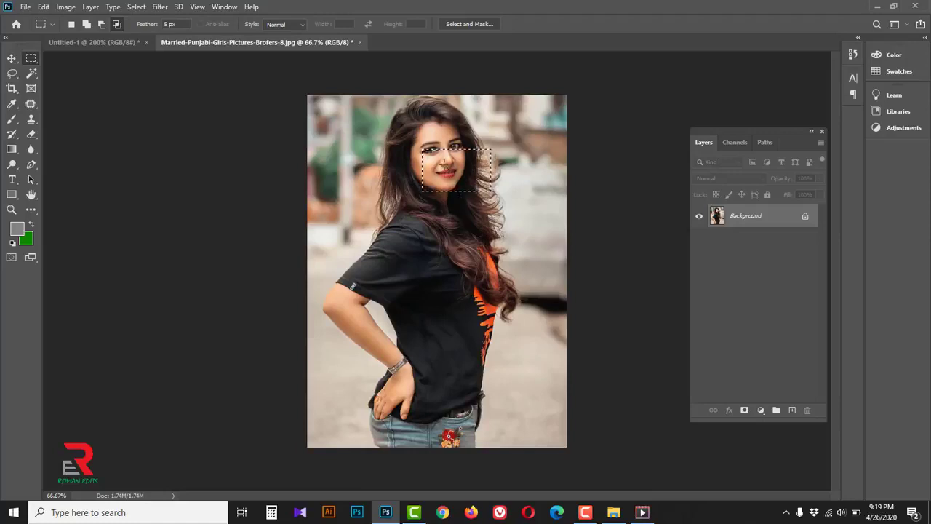
right_click(441, 163)
click(452, 168)
drag(364, 141, 447, 190)
scroll(407, 155, up, 4)
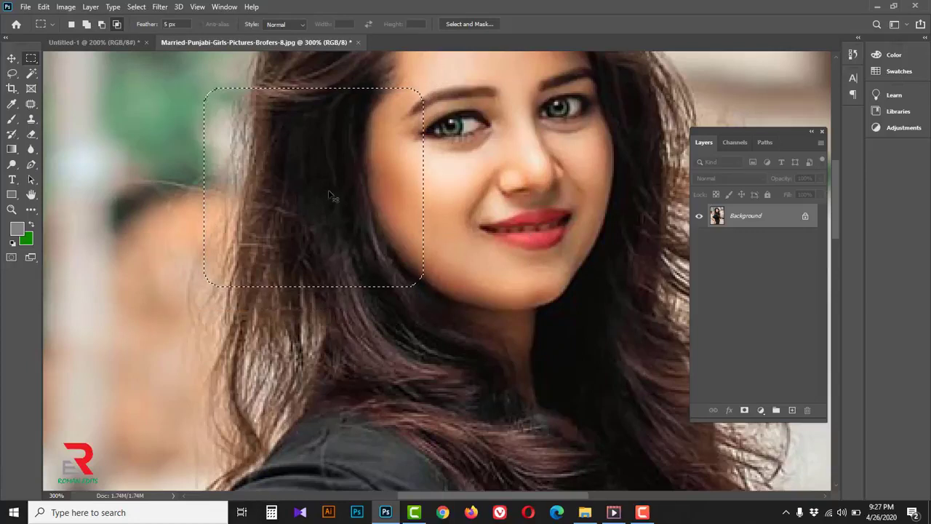
click(118, 43)
key(ctrl+v)
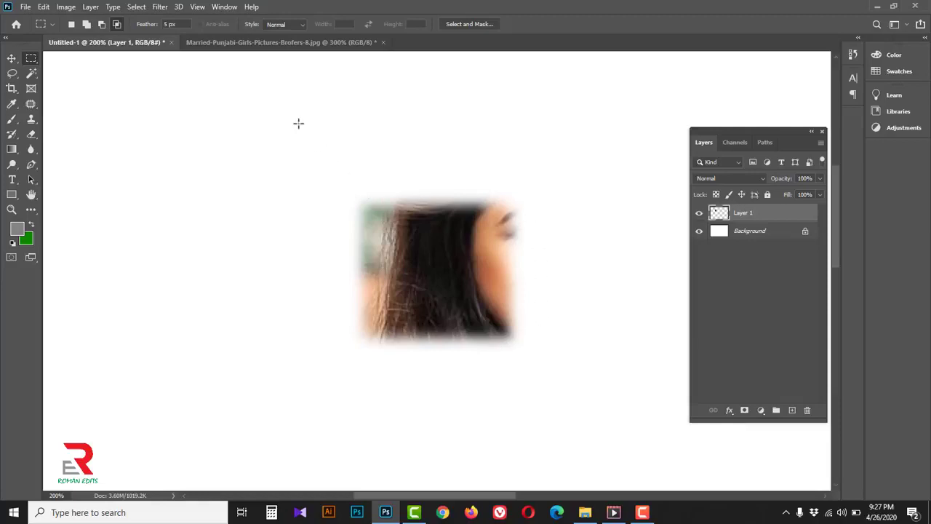
- Reselect the portrait's hair and cheek area with a 20 px feather, and paste it into the blank document as another layer
click(233, 41)
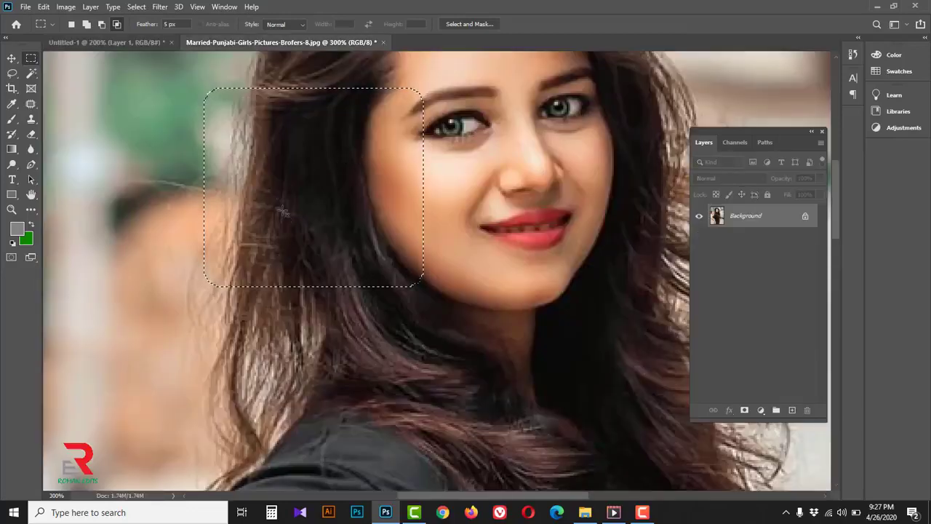
right_click(282, 160)
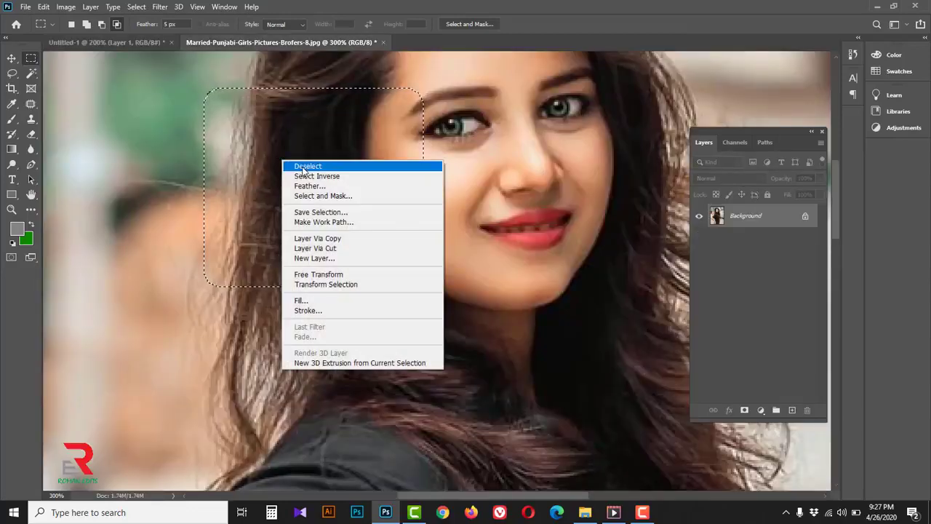
click(306, 163)
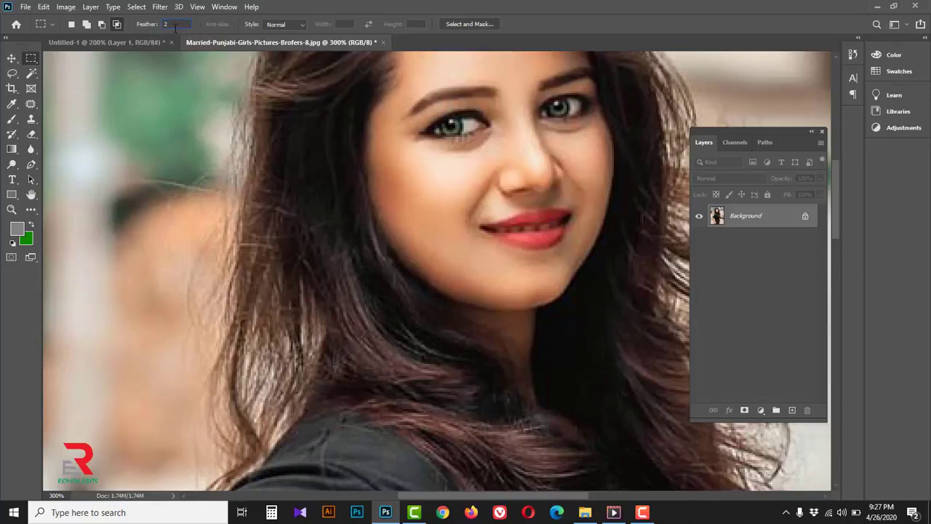
text(20)
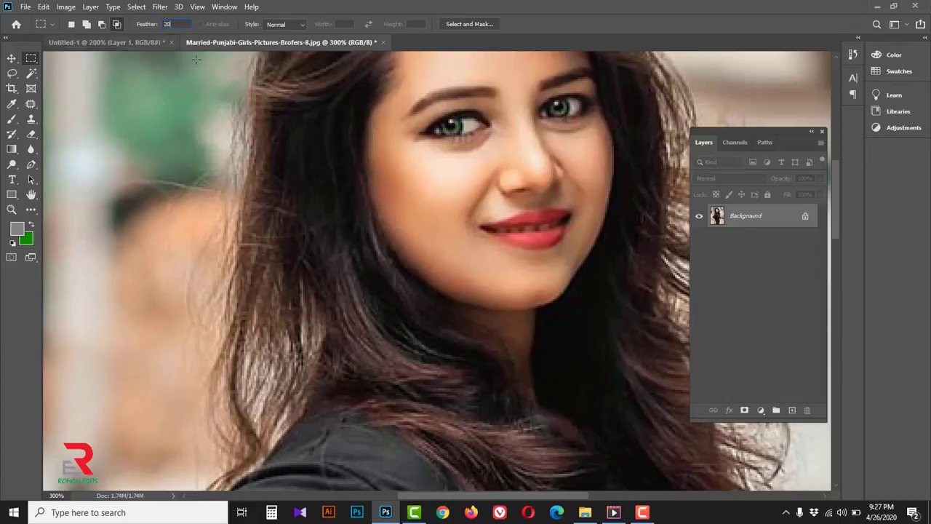
drag(165, 117, 394, 317)
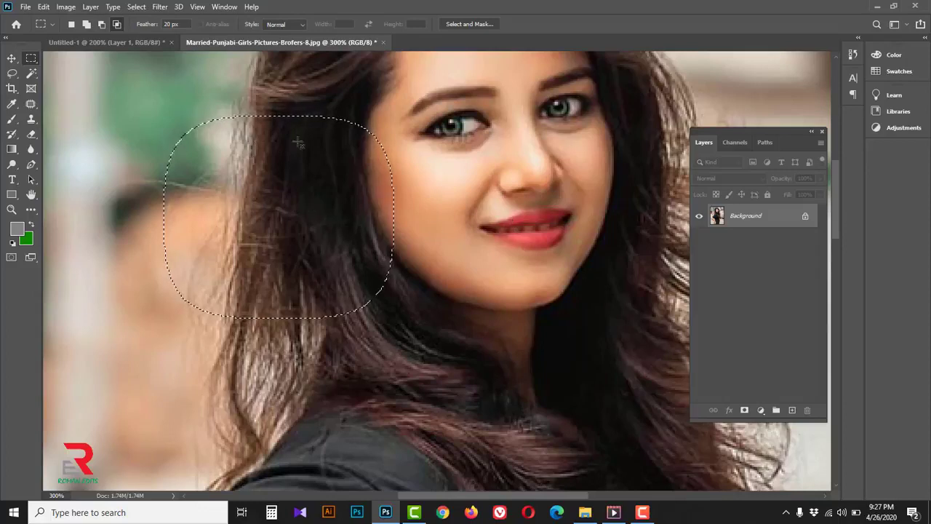
click(113, 42)
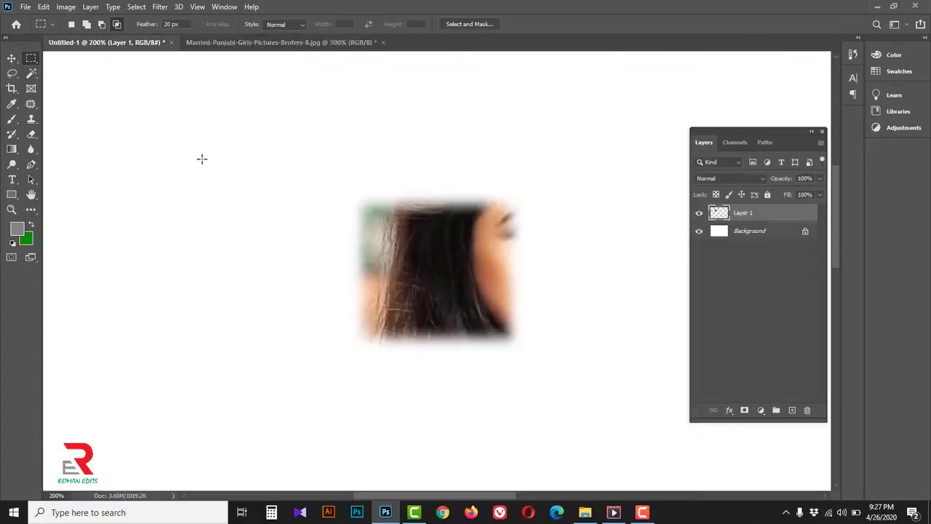
key(ctrl+v)
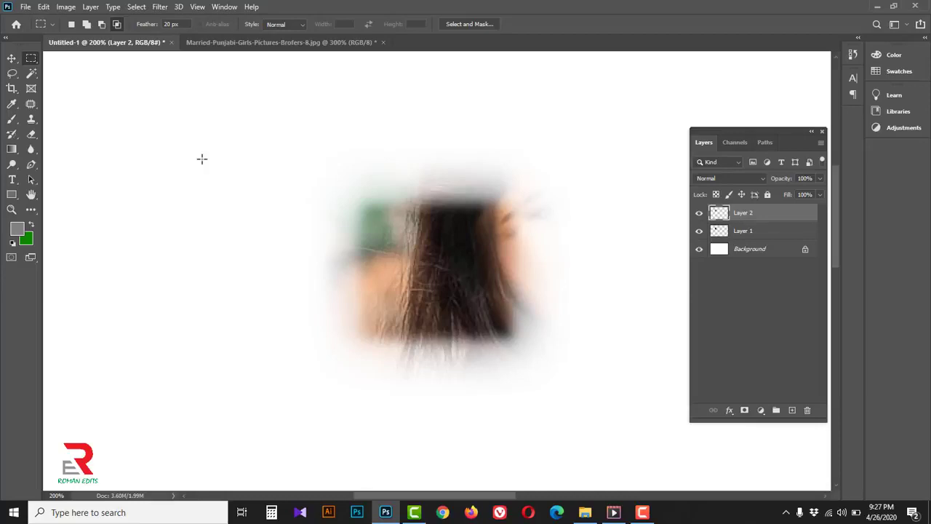
- Move the 20 px feathered piece to the left of the 5 px one for comparison, and delete both pasted layers
click(12, 58)
drag(439, 274, 197, 242)
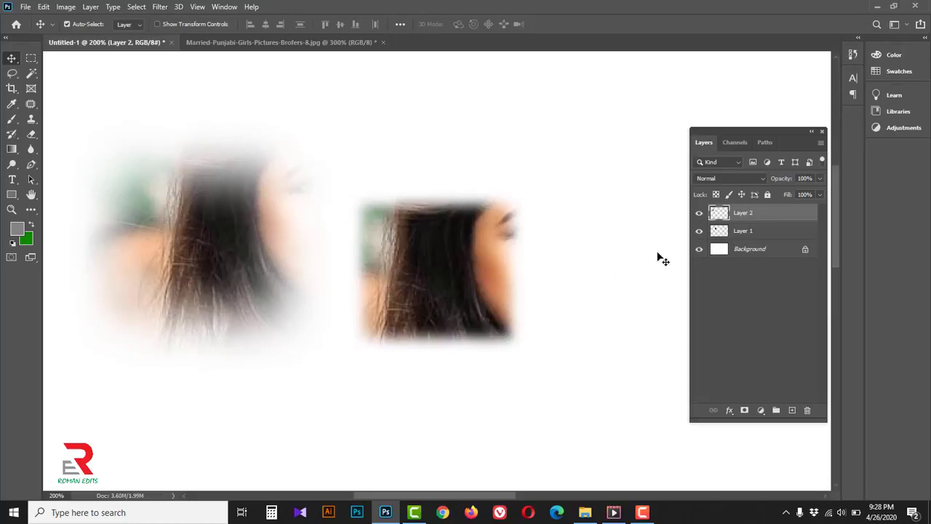
shift+click(769, 233)
drag(800, 231, 808, 409)
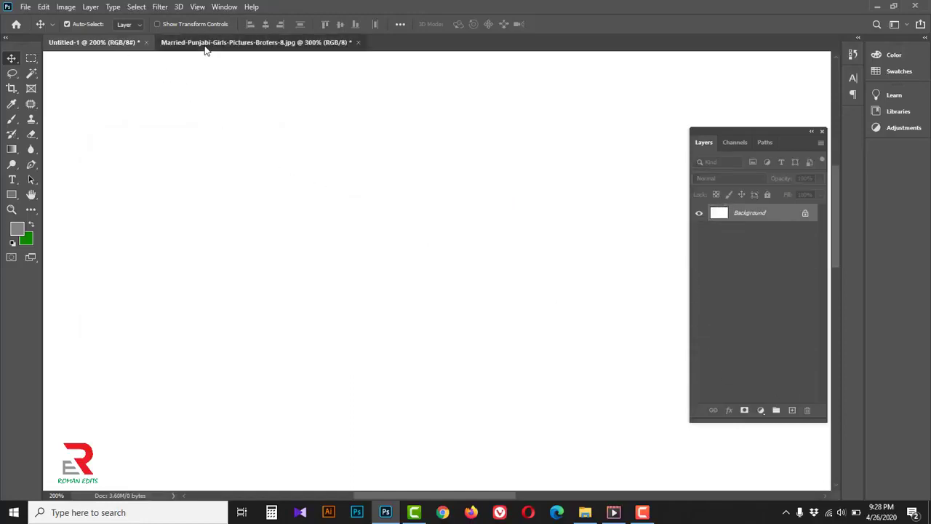
- Reselect a large rectangle around the portrait's face with 0 px feather, and paste it into the blank document as a new layer
click(206, 43)
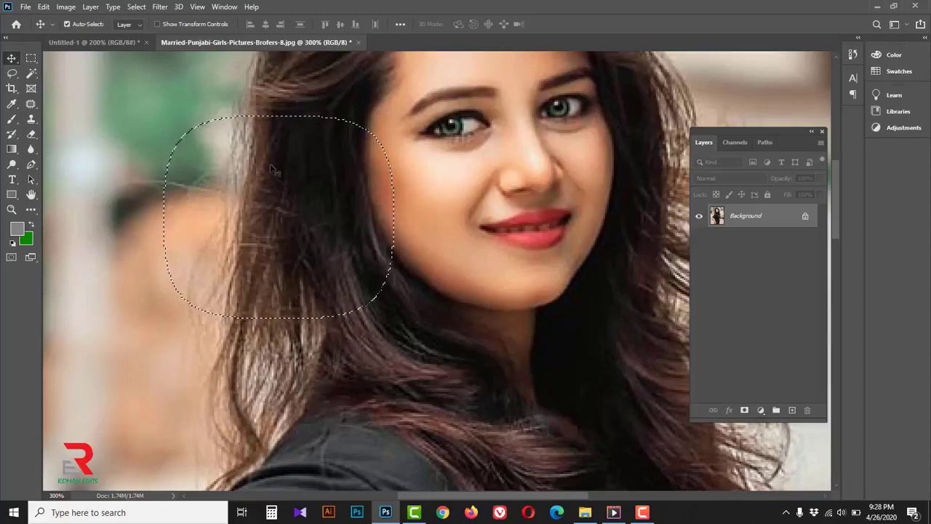
click(136, 7)
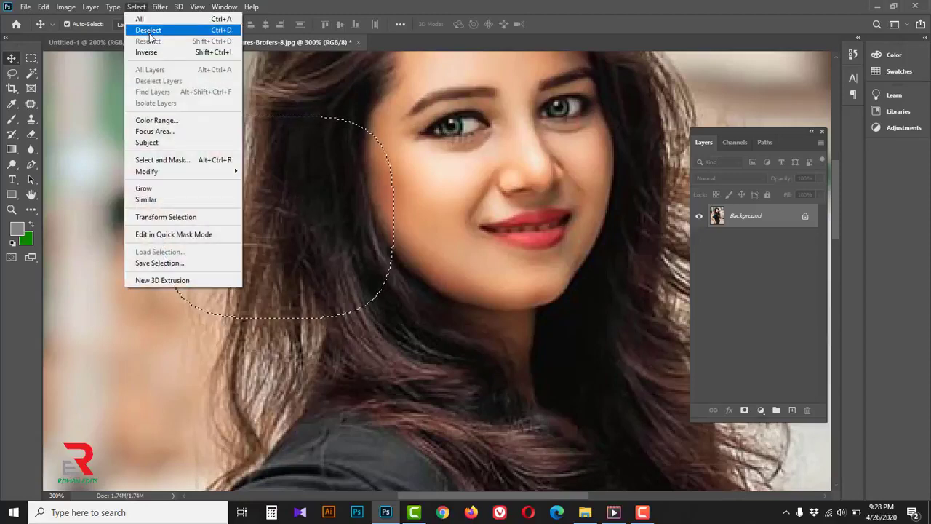
click(223, 32)
key(m)
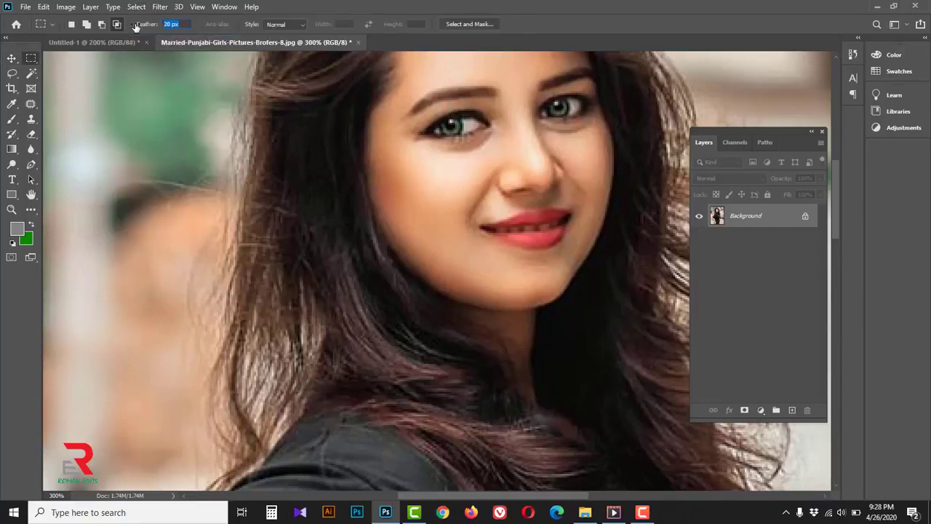
text(0)
drag(144, 88, 669, 442)
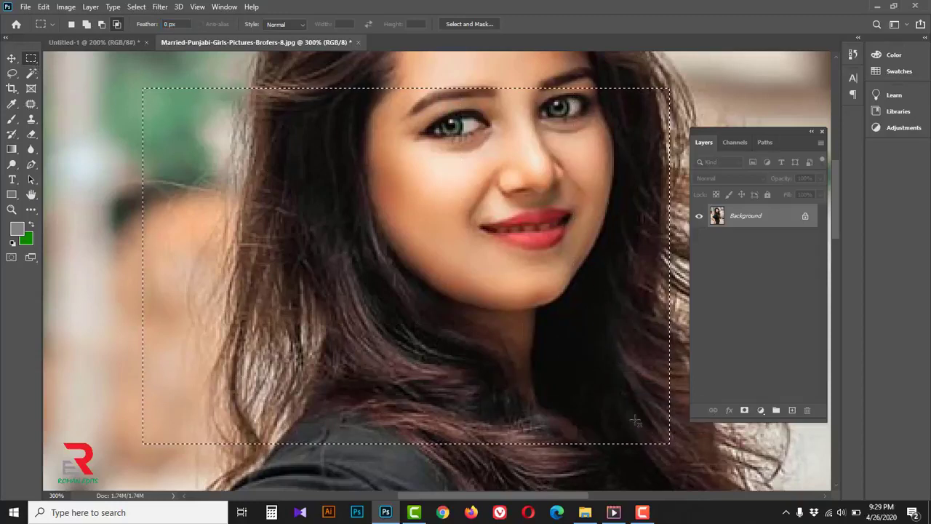
click(117, 42)
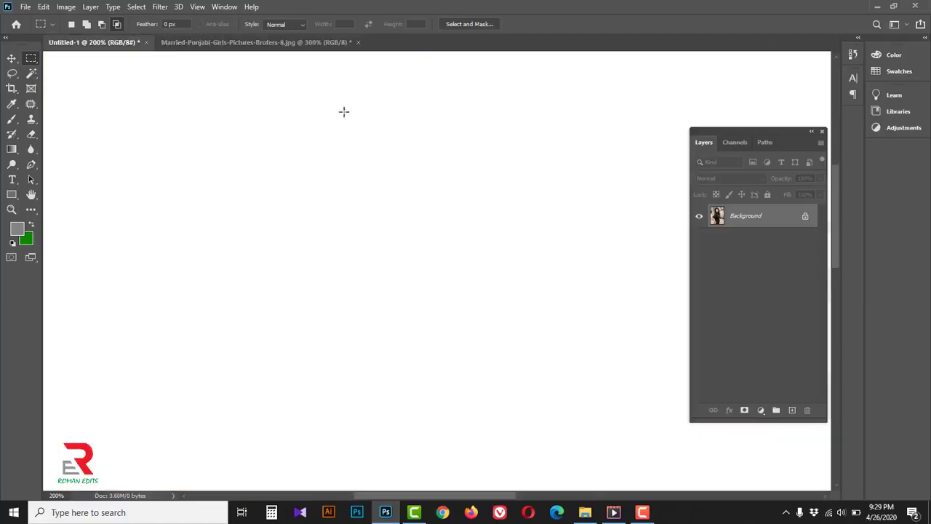
key(ctrl+v)
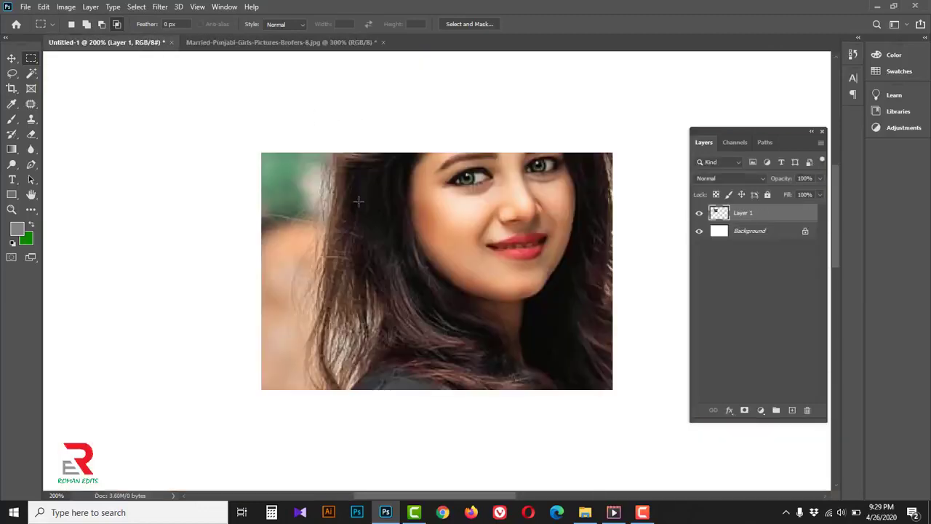
- With a 10 px feathered rectangular selection across the pasted picture's lower edge, delete the selected pixels four times to fade that edge
right_click(31, 61)
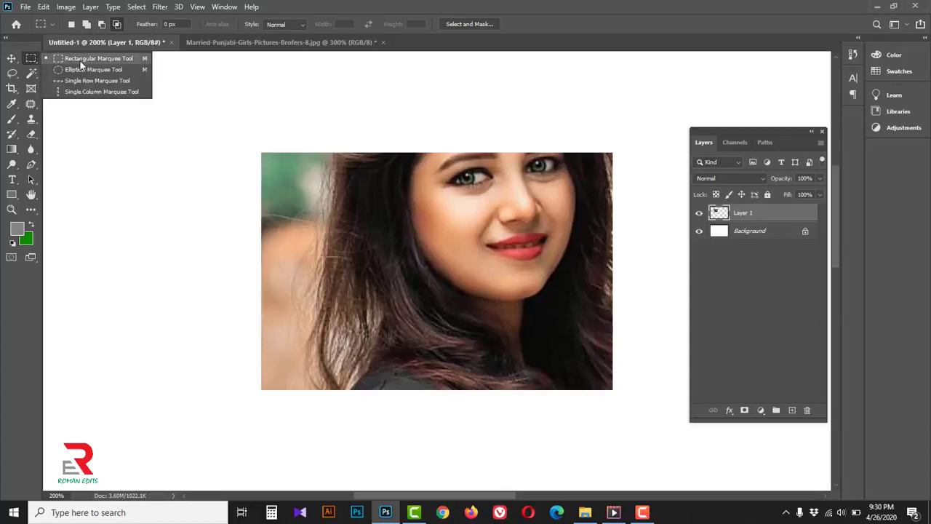
click(81, 61)
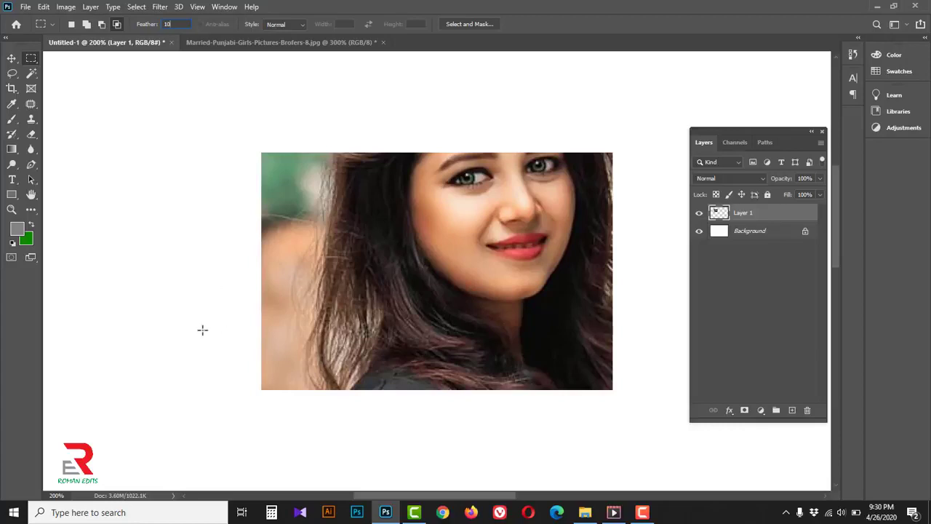
drag(203, 329, 644, 427)
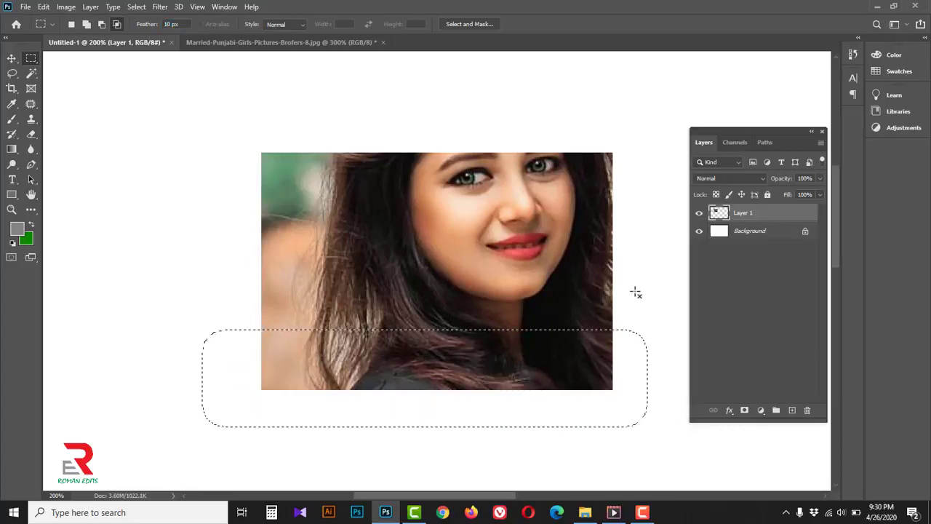
key(Delete)
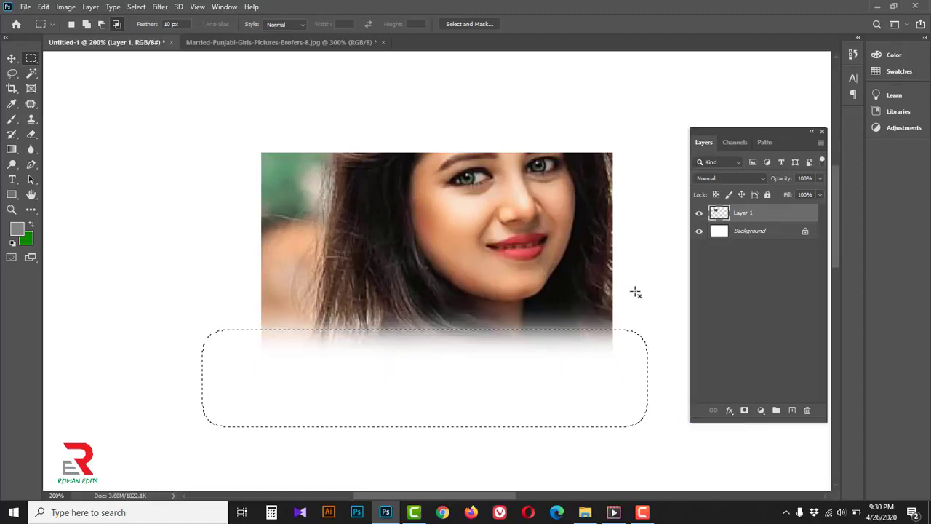
key(Delete)
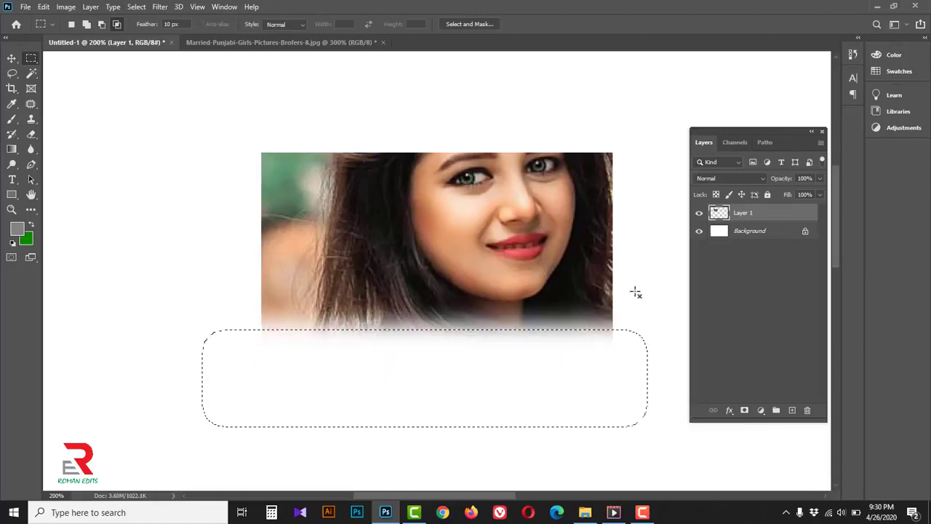
key(Delete)
key(Delete)
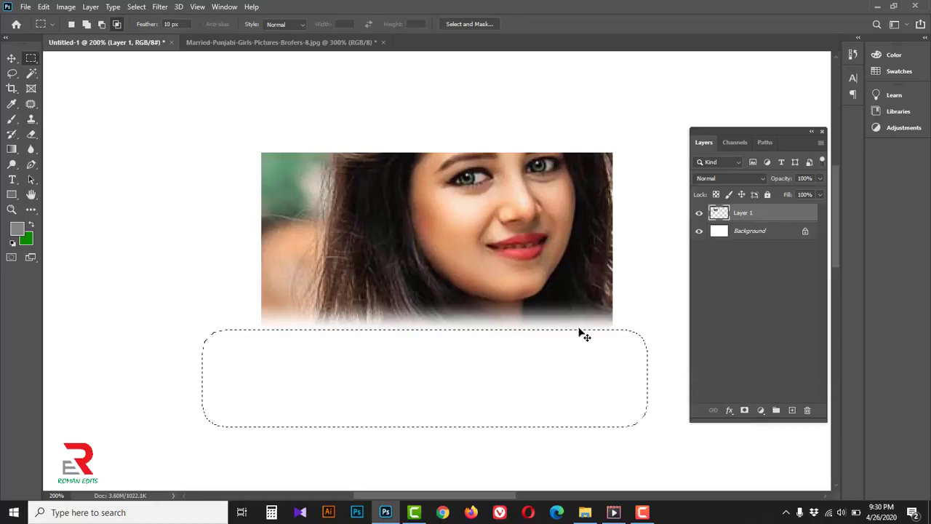
- Undo the deletions along the pasted picture's lower edge, and deselect the strip
key(ctrl+z)
key(ctrl+z)
key(ctrl+z)
key(ctrl+z)
key(ctrl+z)
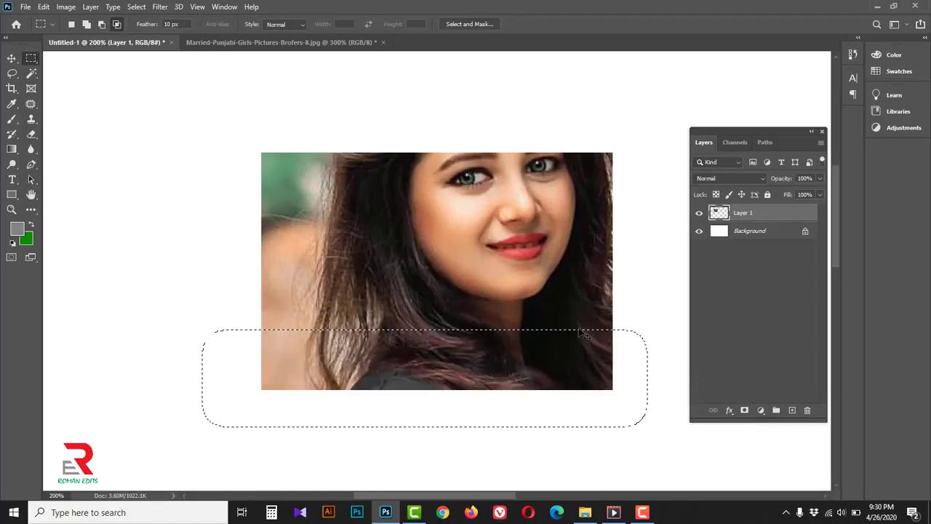
key(ctrl+d)
- Select a tall 10 px feathered strip over the pasted picture's left edge, and delete its pixels five times to fade that edge
drag(216, 104, 320, 444)
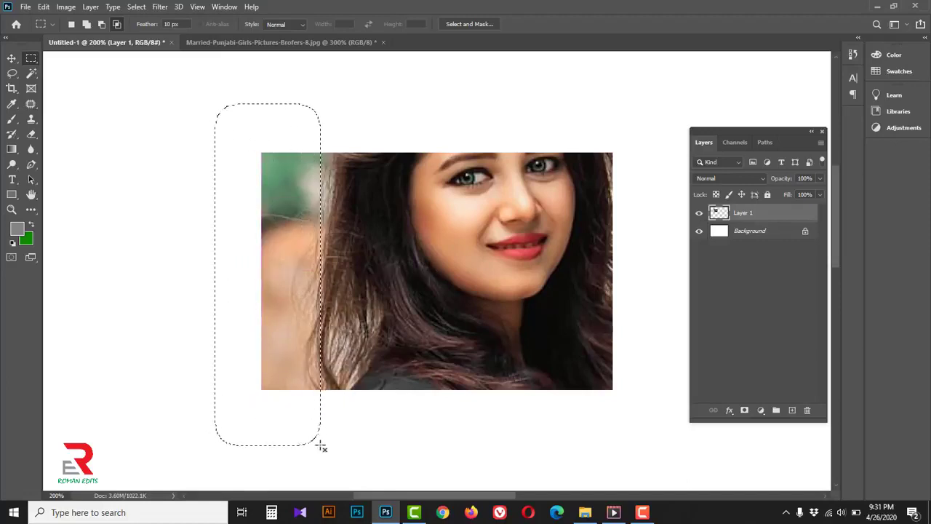
key(Delete)
key(Delete)
key(Delete)
key(Delete)
key(Delete)
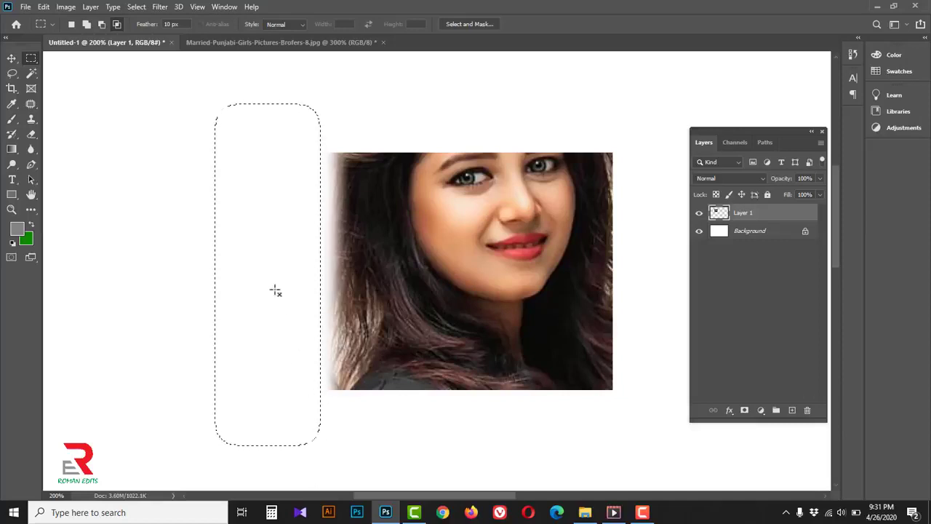
- Clear the strip selection, and draw a 5 px feathered elliptical selection over the portrait's lips, chin and neck
right_click(265, 259)
click(290, 266)
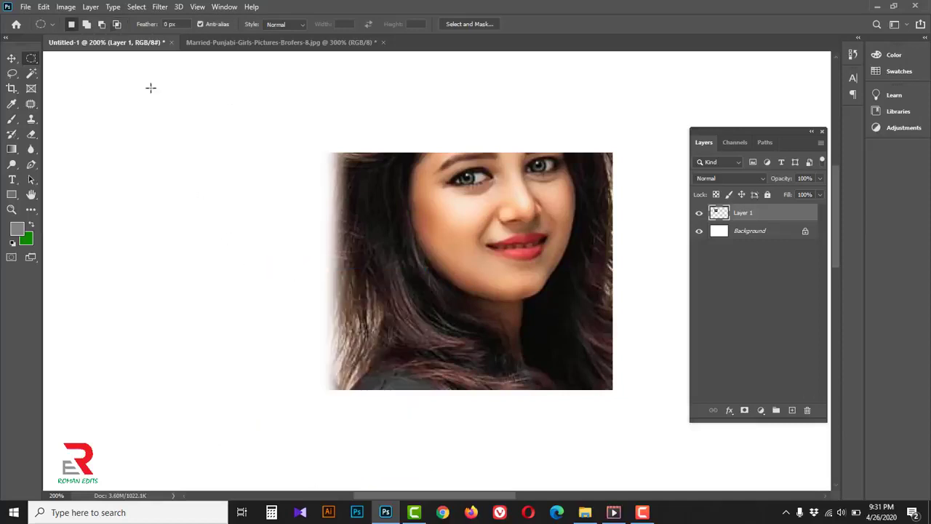
right_click(29, 62)
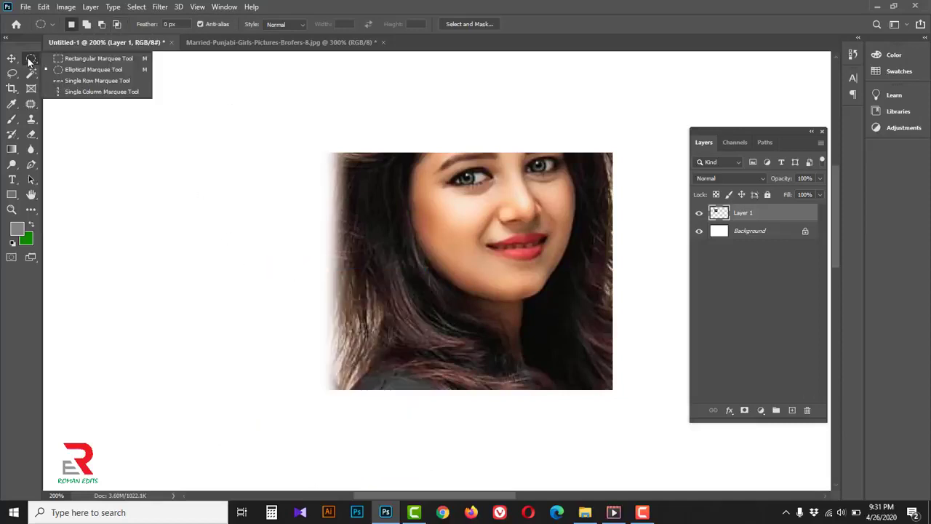
click(84, 70)
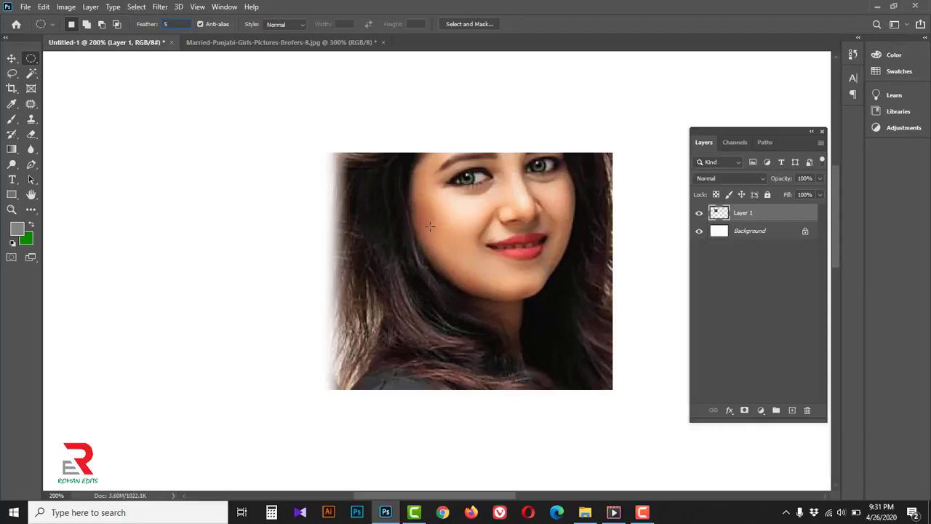
drag(430, 227, 580, 361)
- Invert the elliptical selection, and delete the picture outside the ellipse on Layer 1
key(Delete)
click(140, 10)
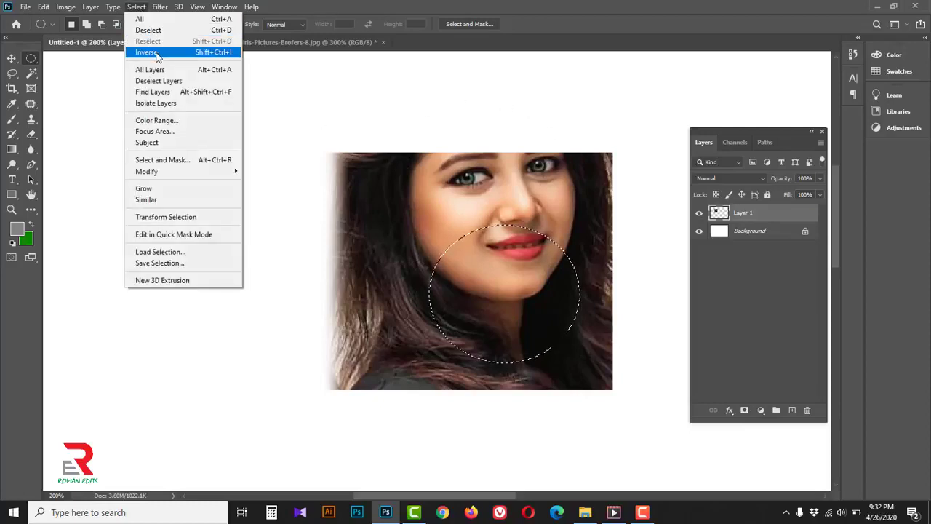
click(221, 52)
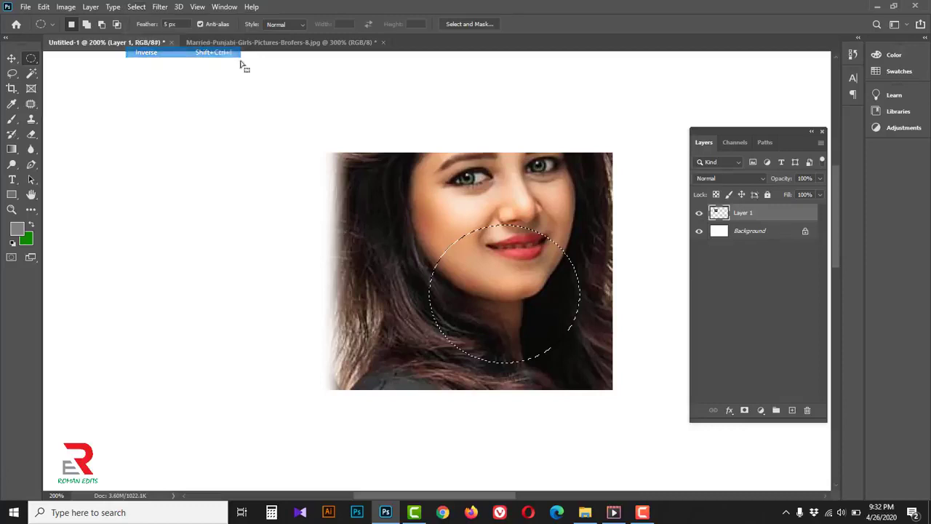
key(ctrl+minus)
key(ctrl+minus)
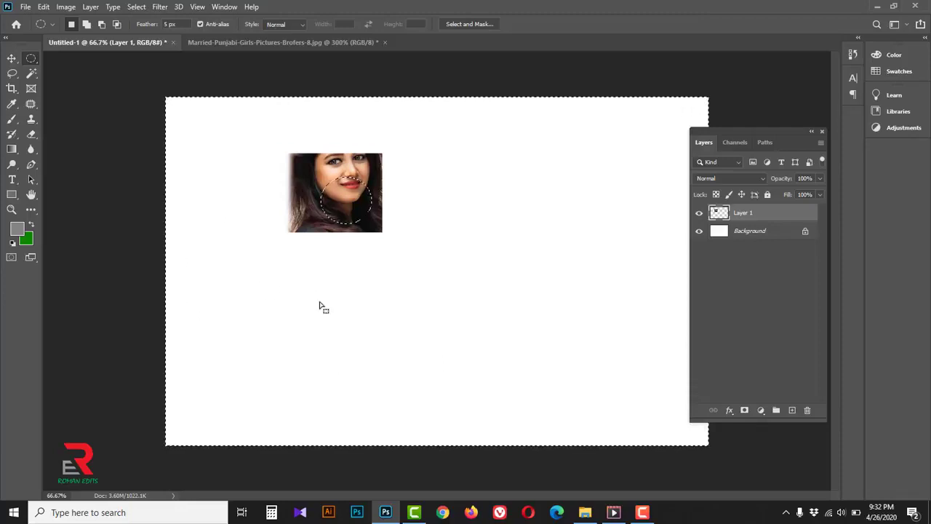
key(Delete)
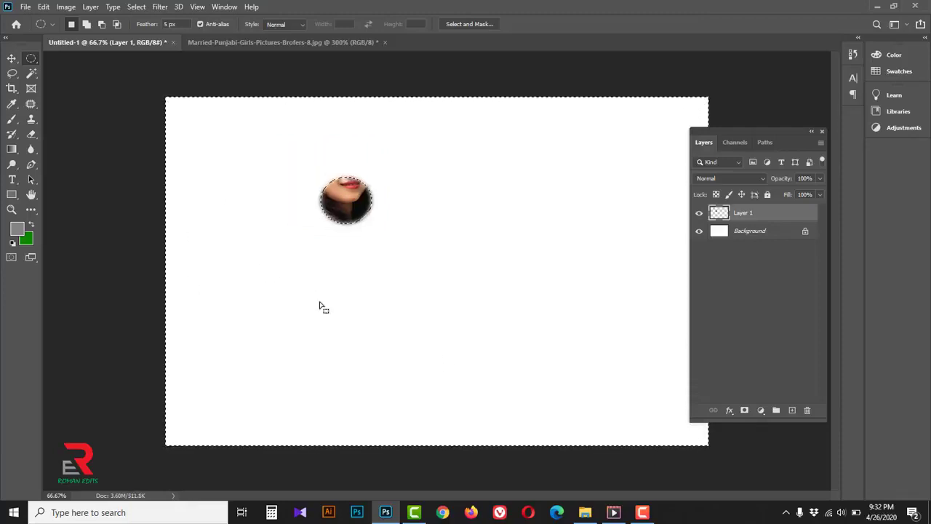
- Delete Layer 1 with the feathered oval picture, and deselect the remaining inverted selection
scroll(349, 193, up, 2)
scroll(315, 184, up, 1)
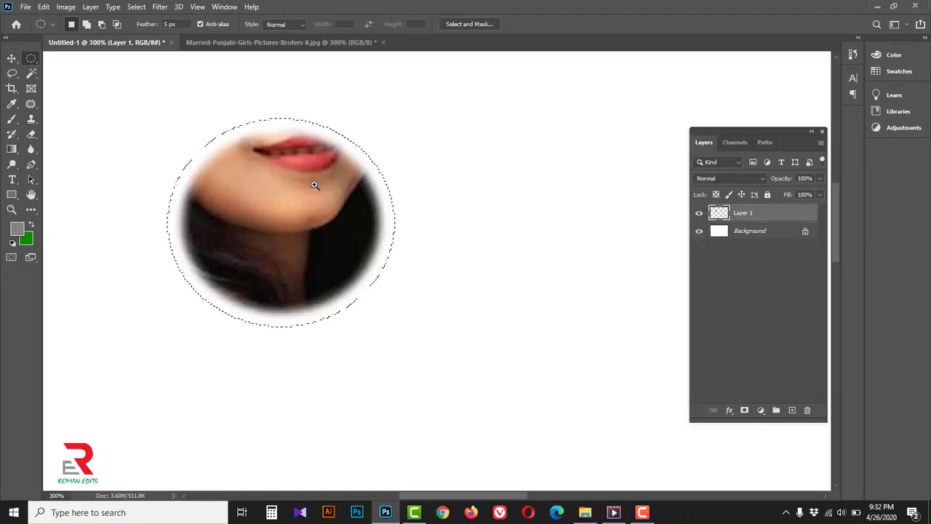
alt+click(315, 184)
alt+click(313, 184)
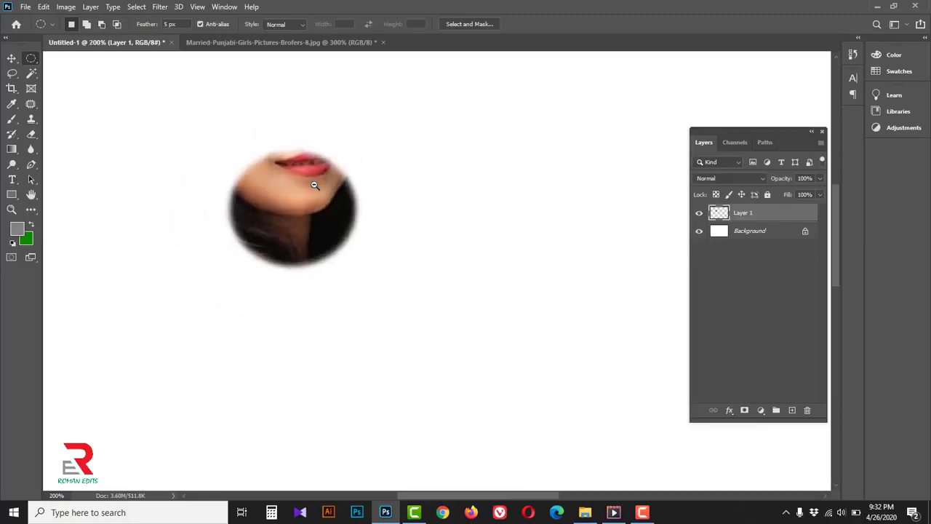
alt+click(314, 184)
drag(513, 318, 415, 258)
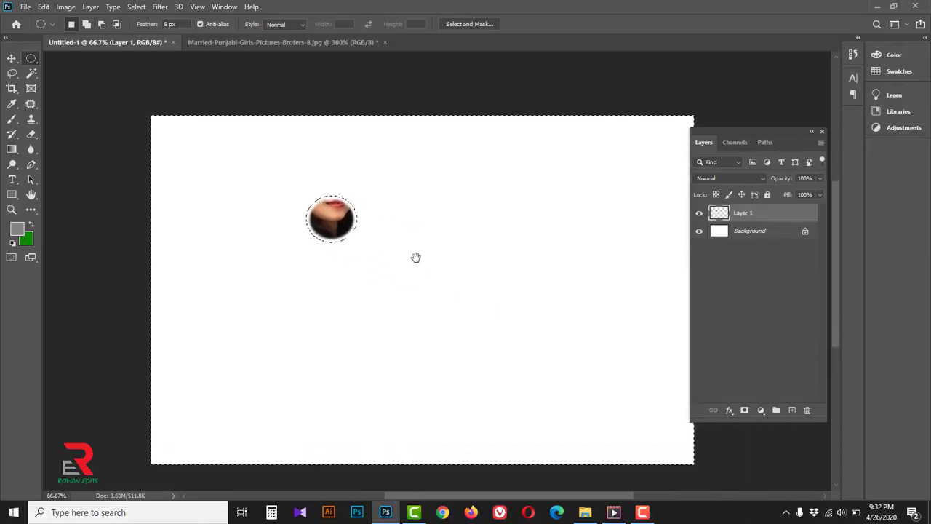
key(ctrl+d)
key(ctrl+shift+d)
drag(779, 212, 806, 410)
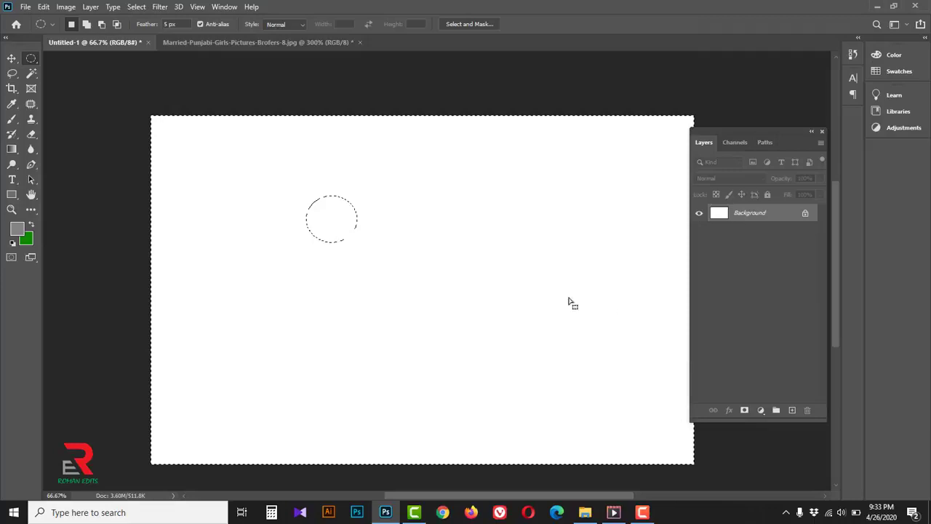
right_click(334, 220)
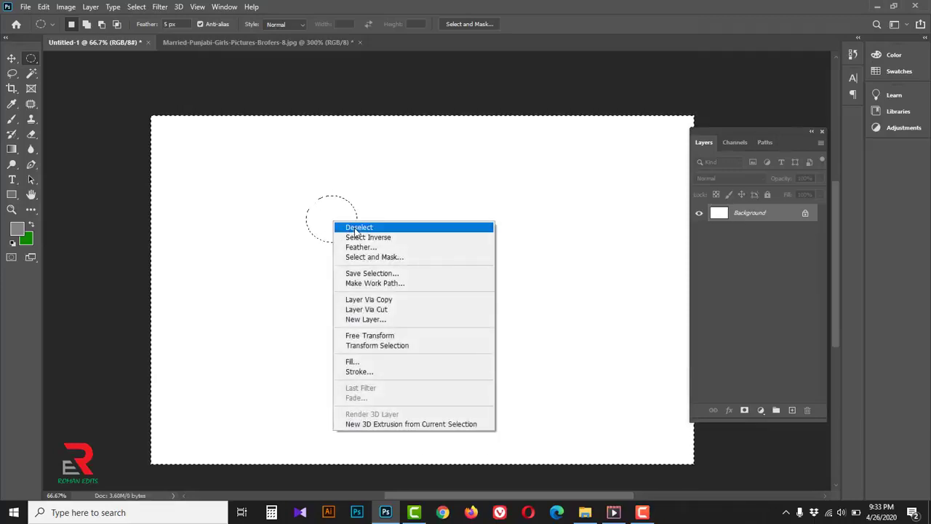
click(404, 224)
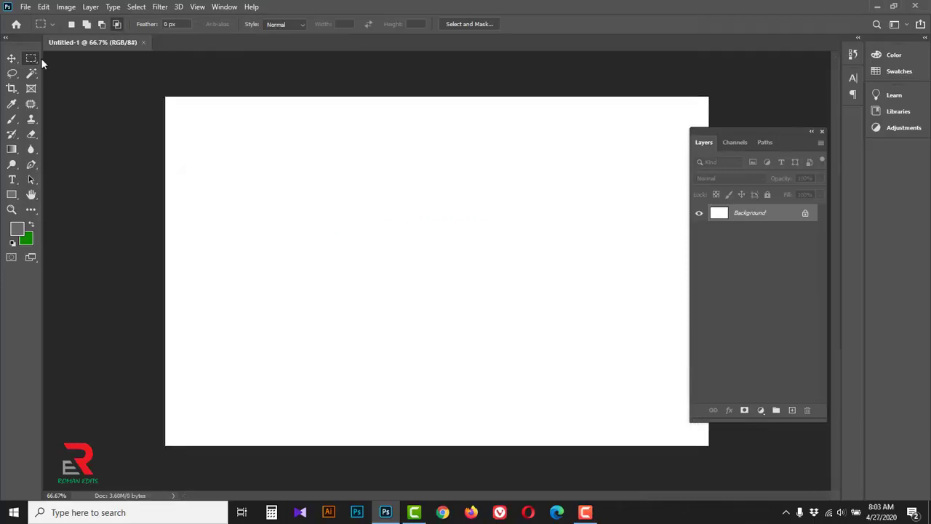
- With the Rectangular Marquee tool, select a small square near the blank canvas's upper-left corner, and add a new layer
right_click(29, 57)
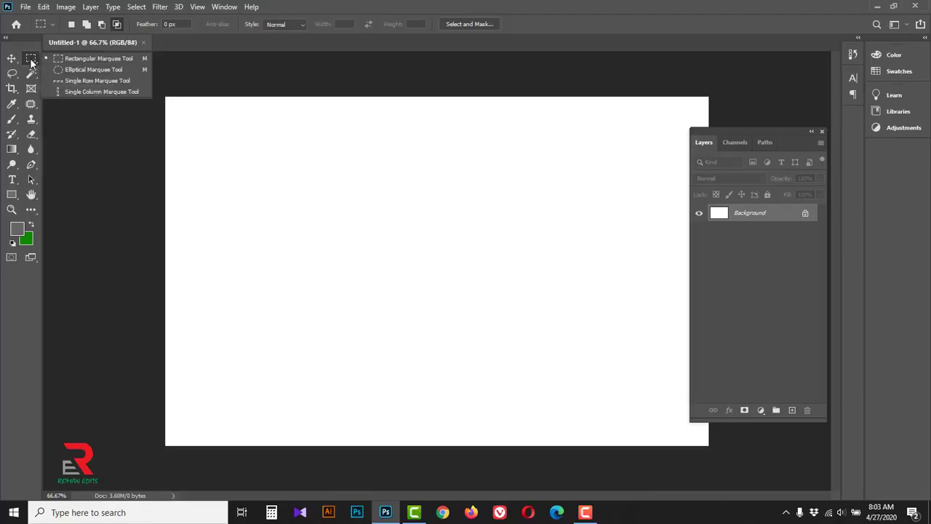
click(92, 59)
drag(195, 126, 255, 183)
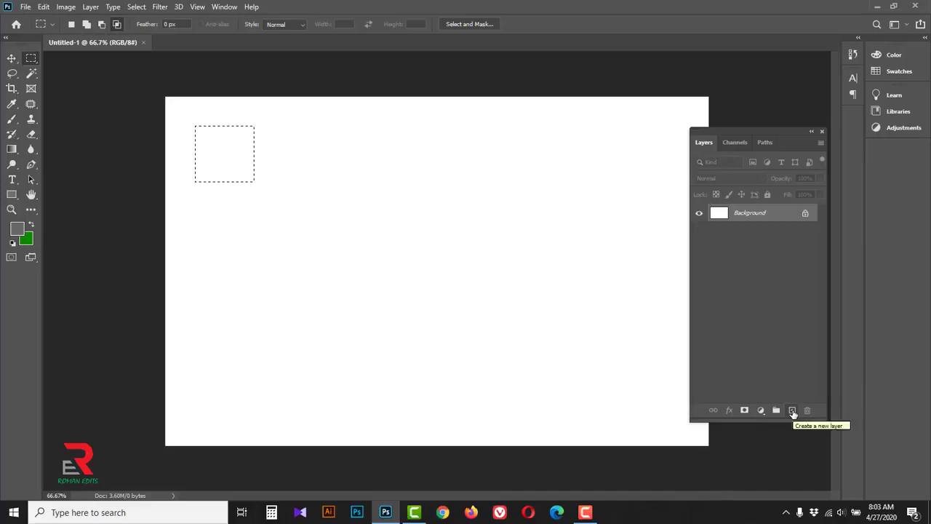
click(792, 410)
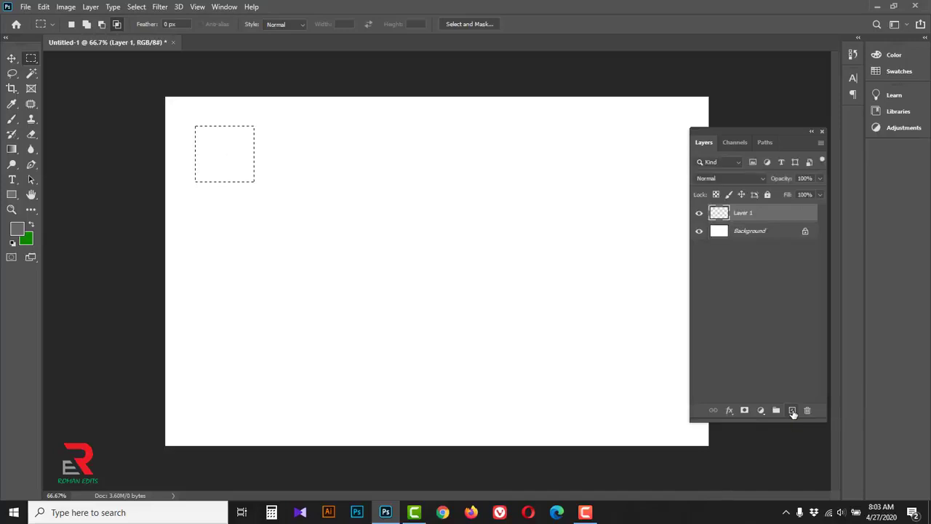
- Set the foreground color to pure red (ff0000), fill the square selection with it, and deselect
click(19, 230)
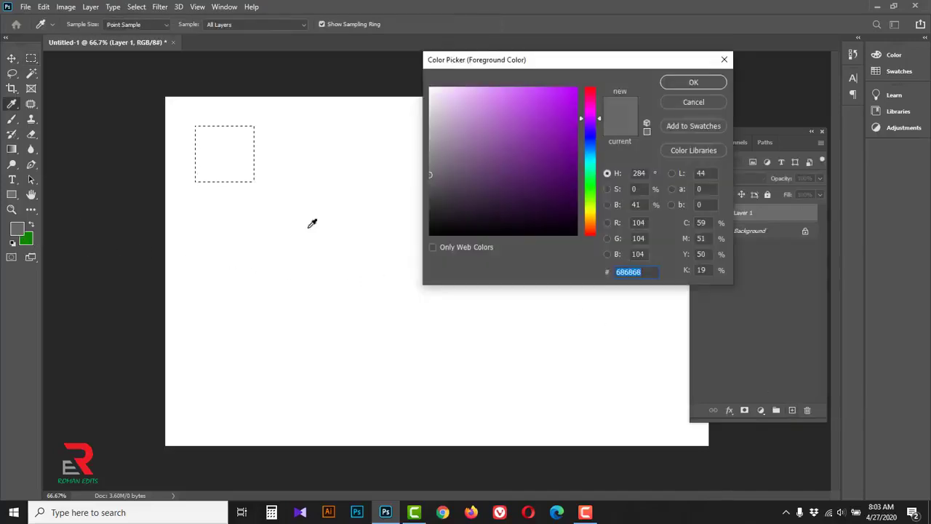
drag(593, 223, 593, 245)
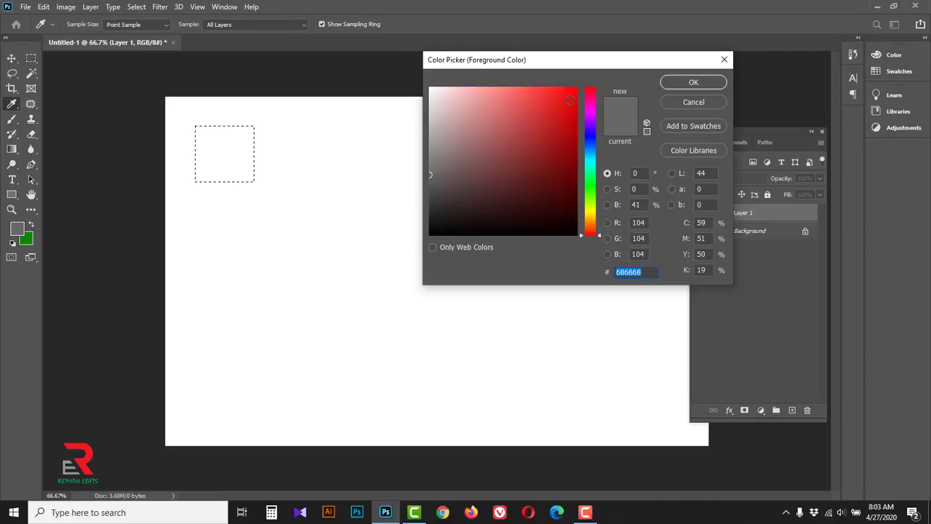
drag(571, 99, 580, 88)
click(677, 82)
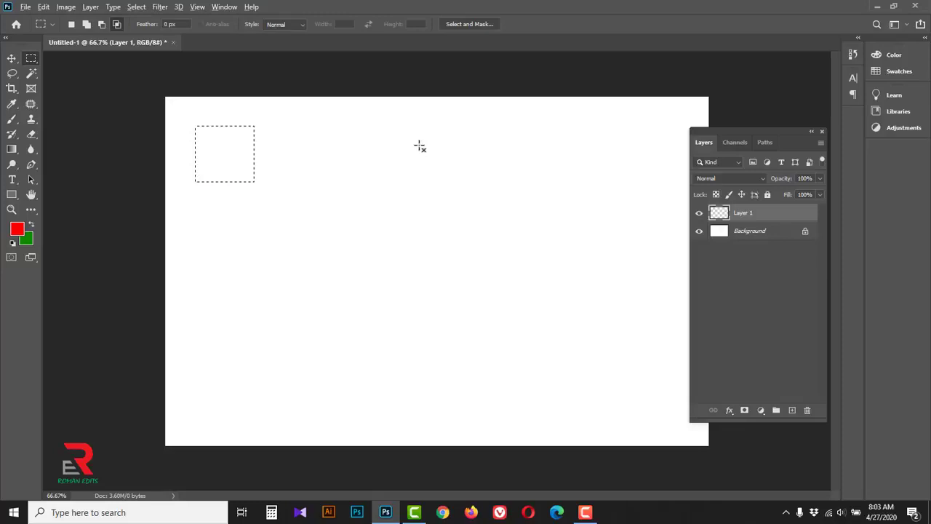
key(alt+BackSpace)
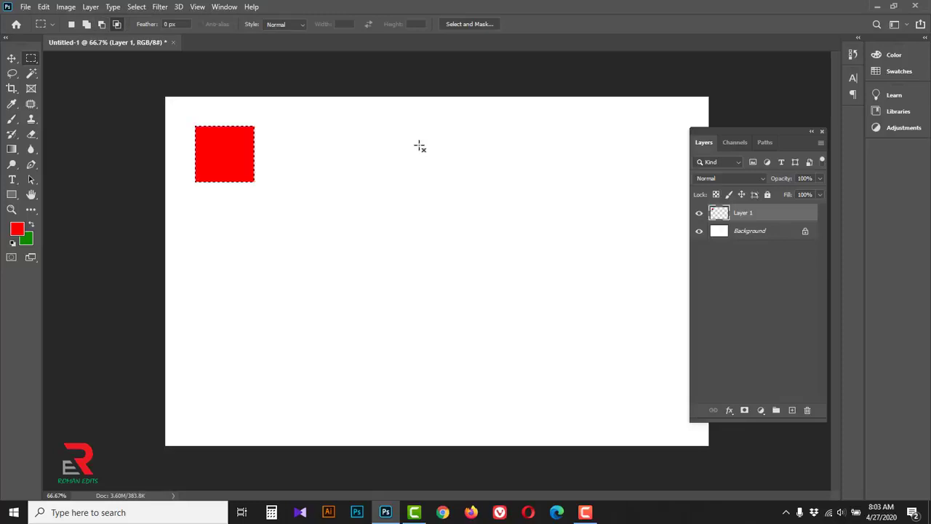
right_click(234, 153)
click(256, 162)
- On a new layer, fill a similar square selection beside the red square with dark green (217600), and deselect
click(793, 411)
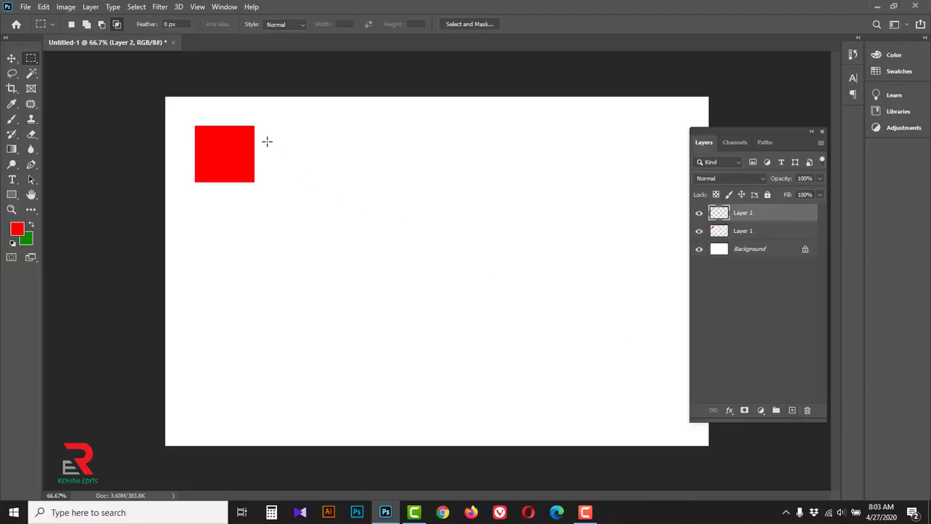
drag(267, 141, 324, 194)
click(17, 231)
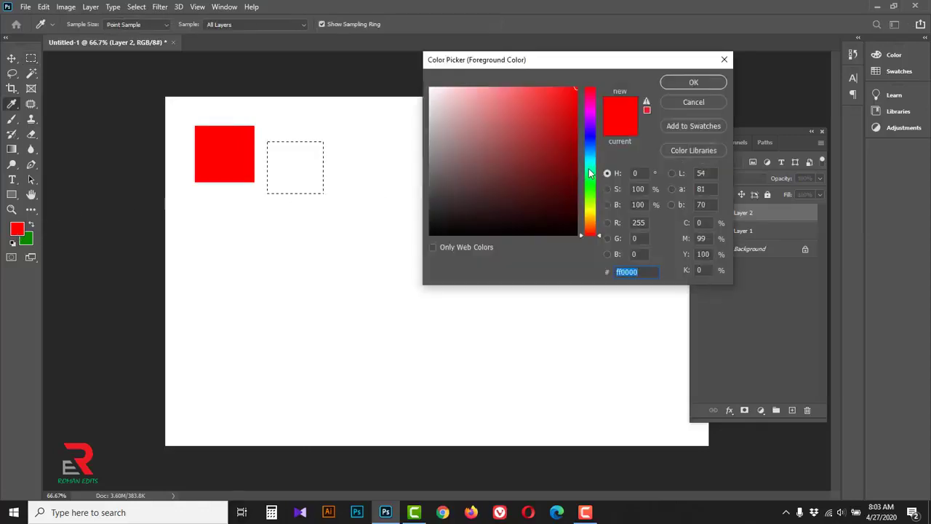
drag(589, 168, 588, 193)
click(576, 167)
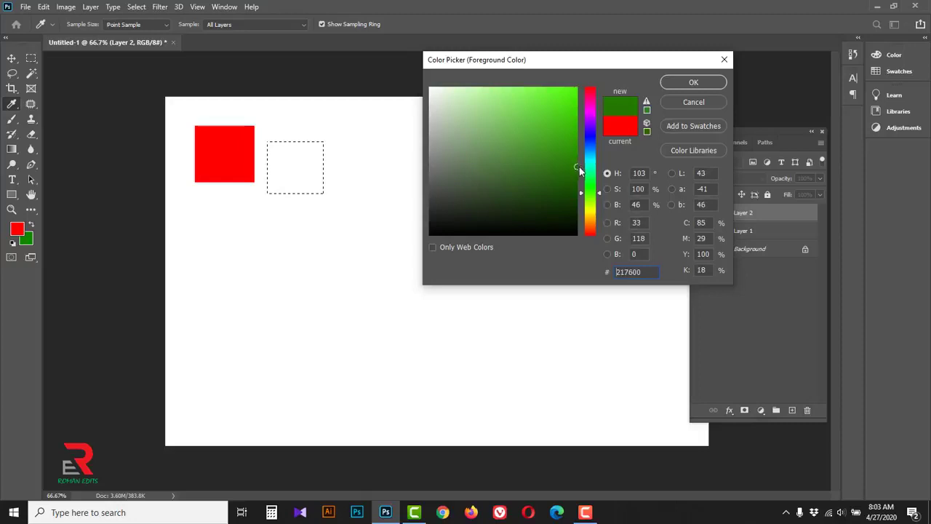
click(693, 83)
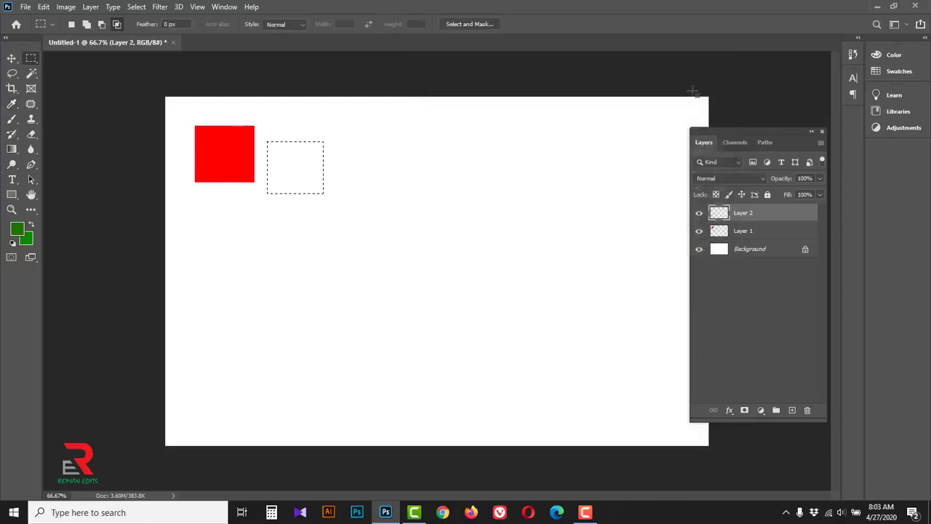
key(alt+BackSpace)
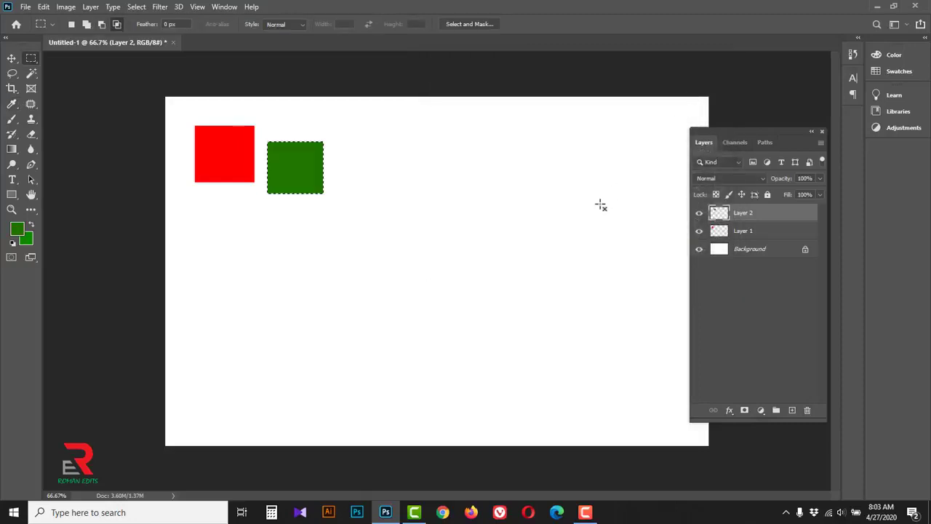
right_click(312, 156)
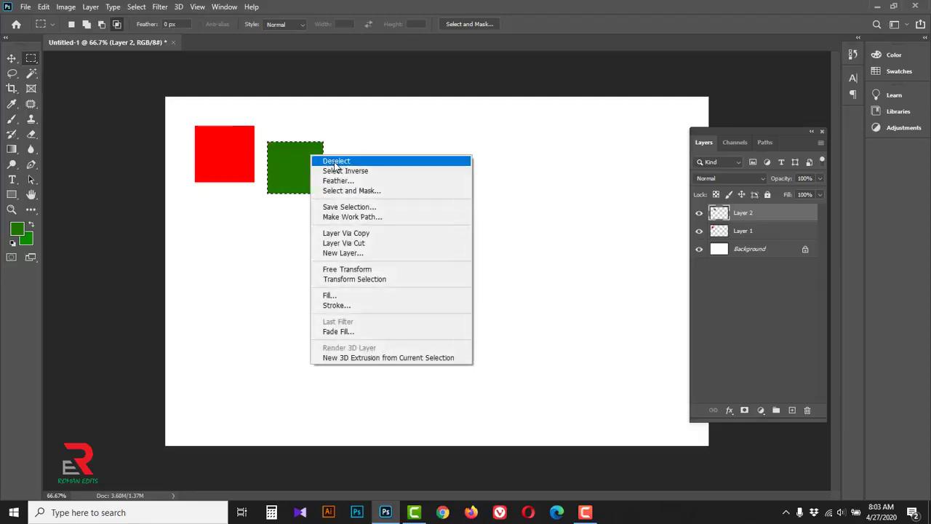
click(336, 162)
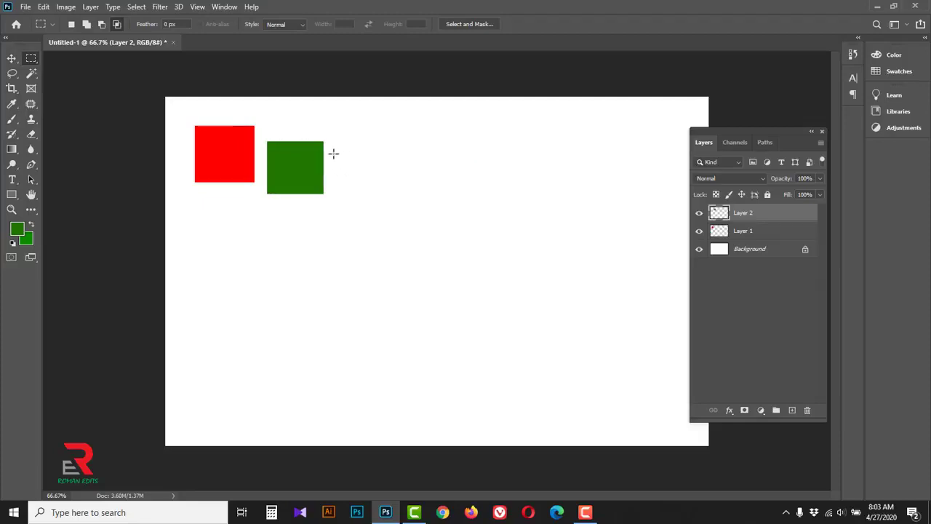
- On another new layer, fill a third square selection beside the green square with orange-yellow (fcb201), and deselect
drag(333, 153, 391, 209)
click(792, 410)
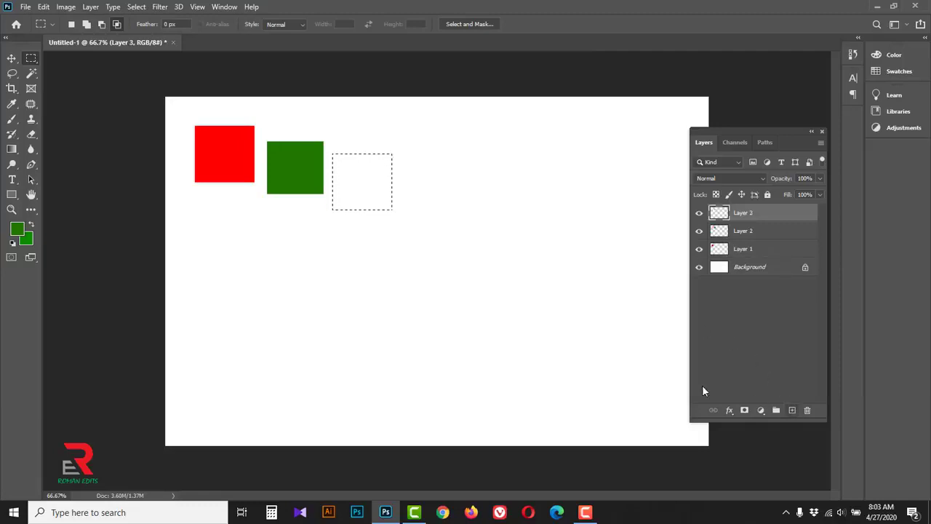
click(20, 231)
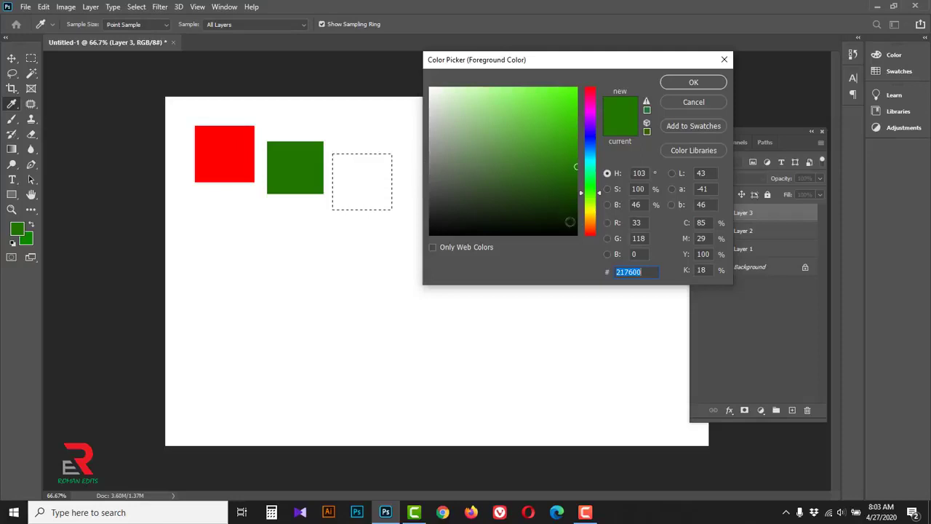
drag(580, 197, 586, 222)
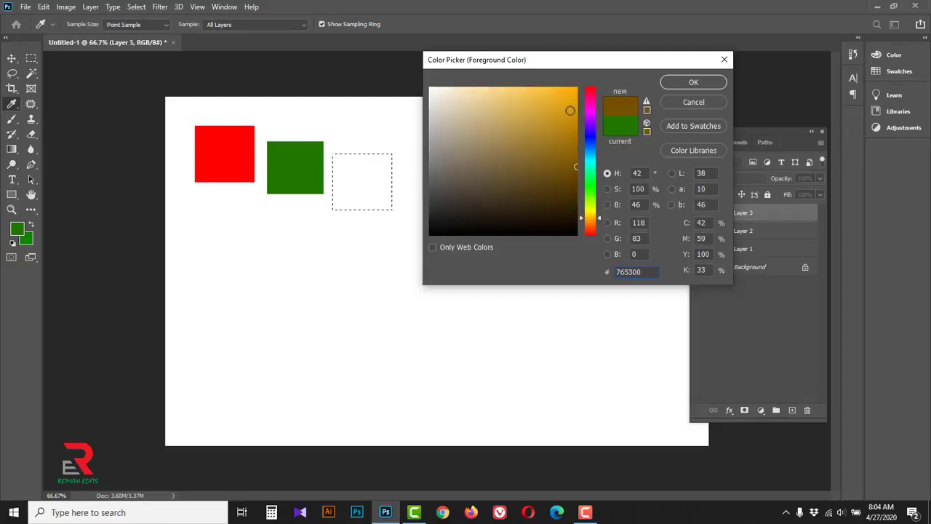
drag(569, 111, 577, 89)
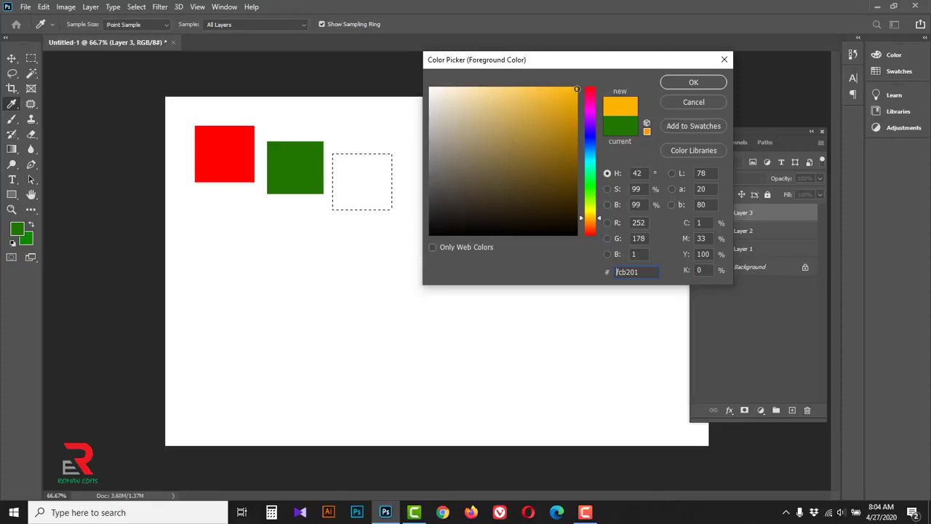
click(696, 84)
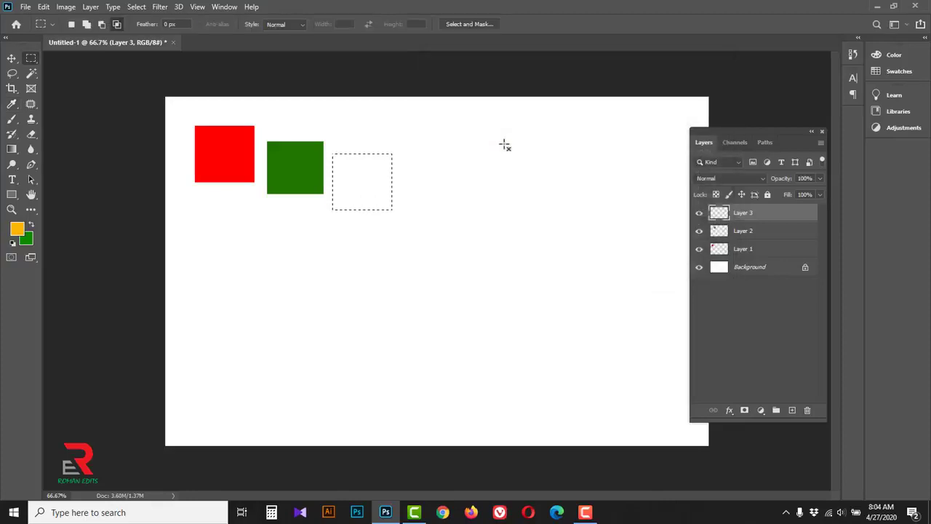
key(alt+BackSpace)
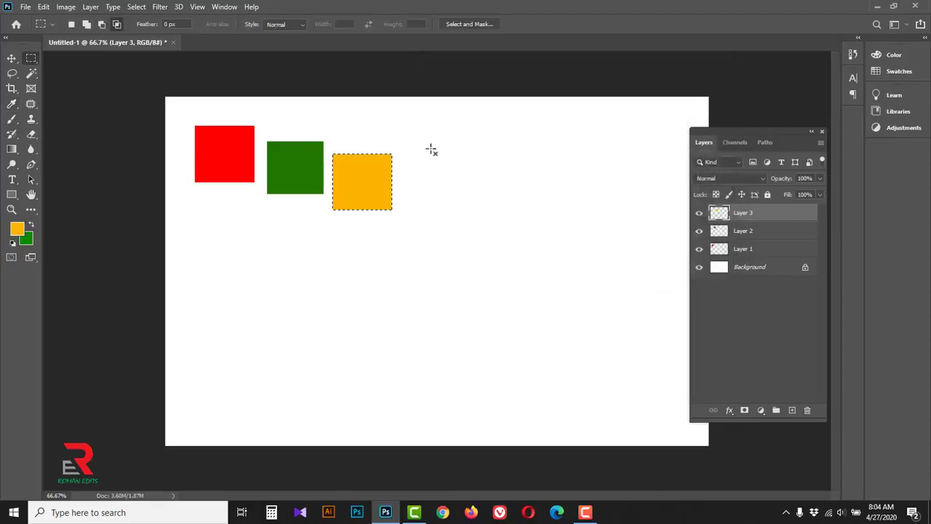
key(ctrl+d)
- On a new layer, fill a square selection beside the orange-yellow square with black (000000)
click(792, 411)
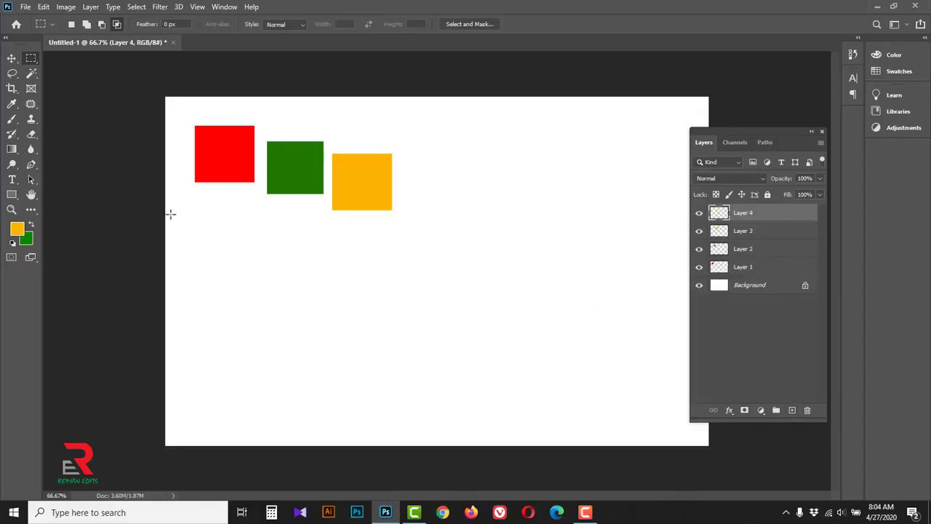
click(18, 231)
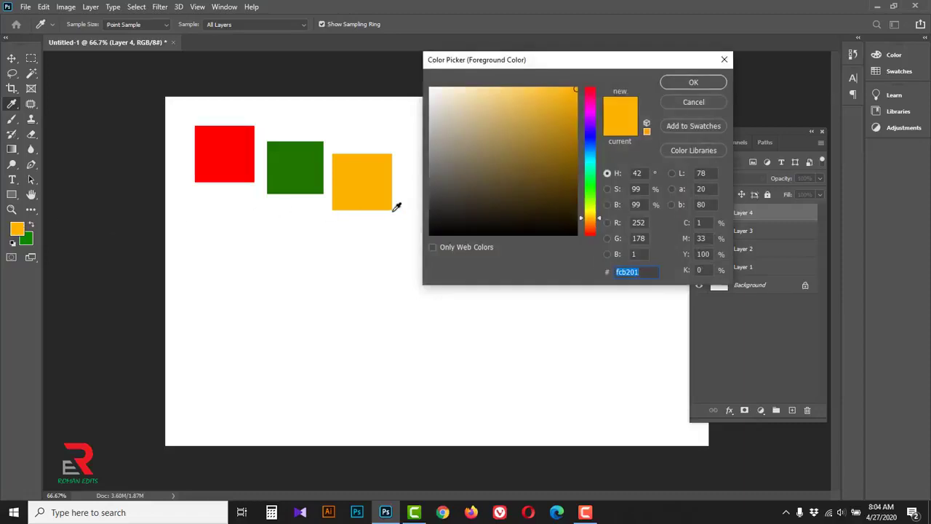
drag(456, 210, 428, 236)
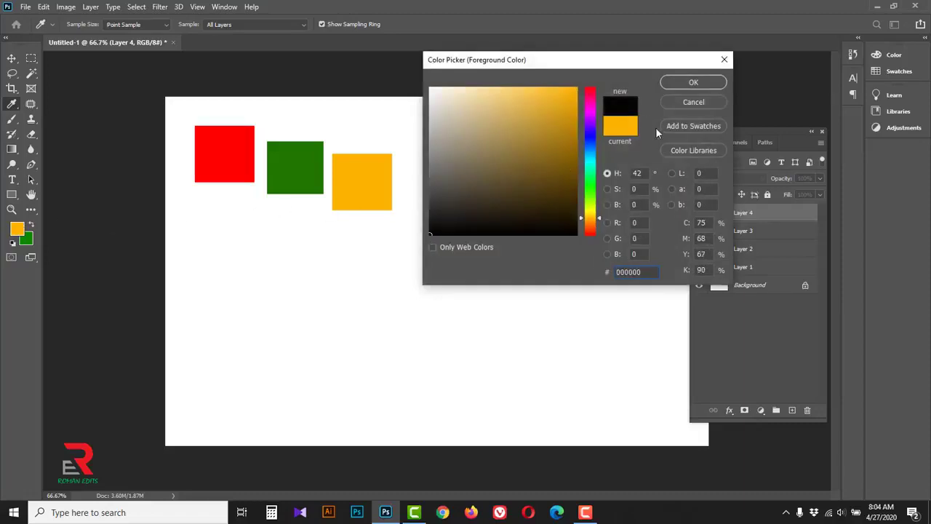
click(693, 85)
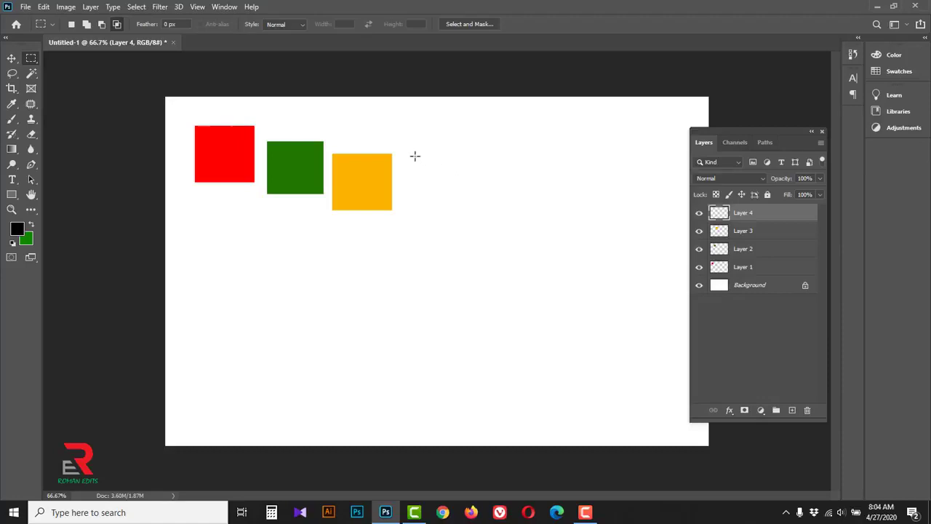
drag(406, 147, 476, 212)
key(alt+BackSpace)
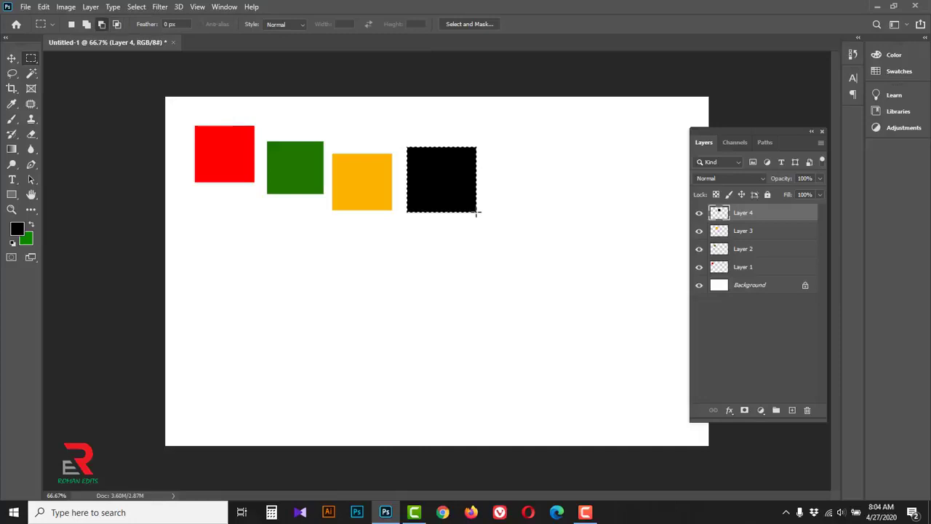
- On another new layer, fill a square selection beside the black square with blue (0021c6), and deselect
click(792, 411)
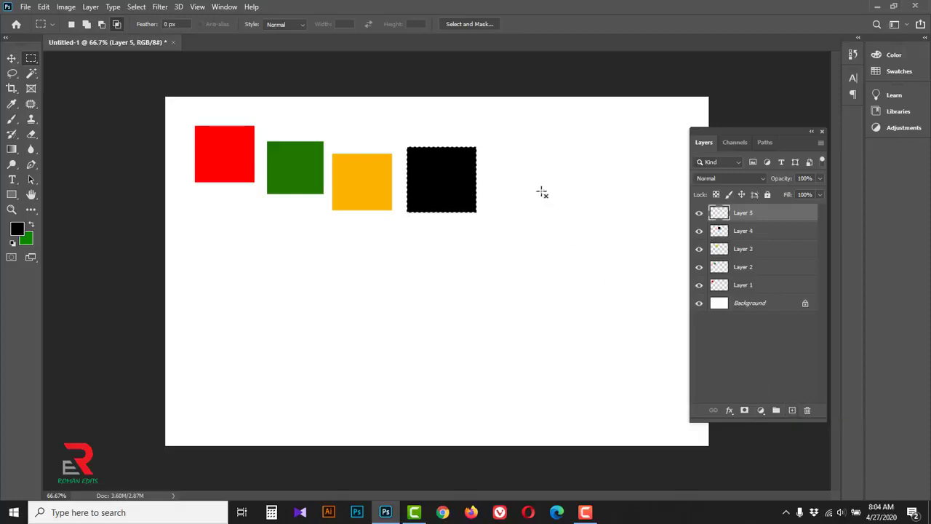
drag(498, 135, 566, 203)
key(i)
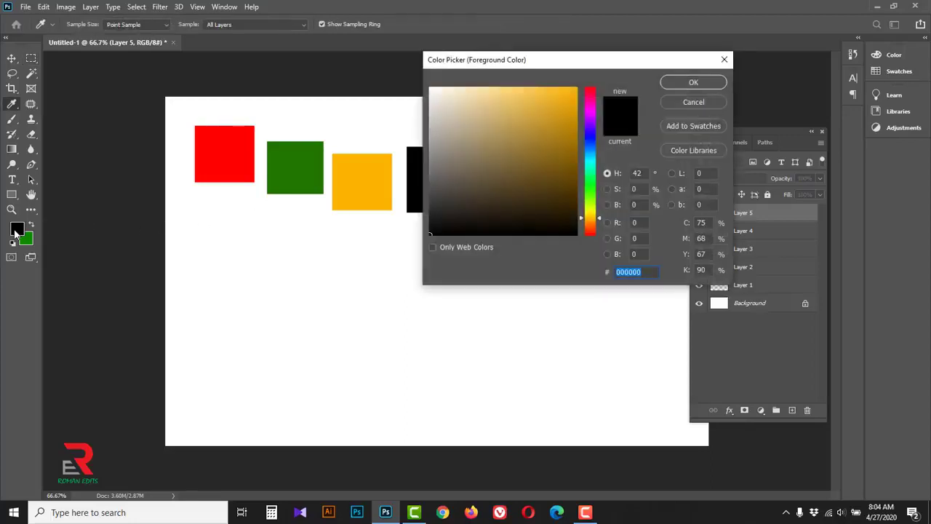
click(589, 141)
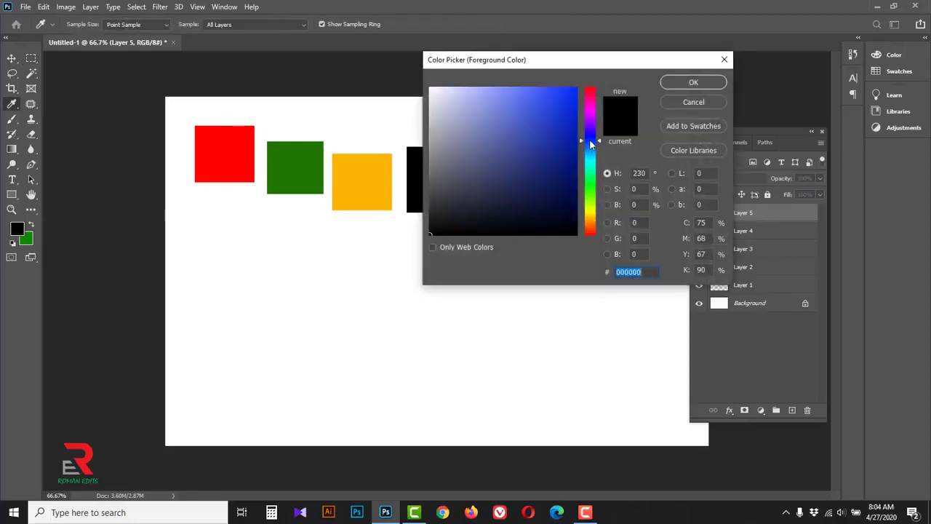
drag(563, 122, 577, 120)
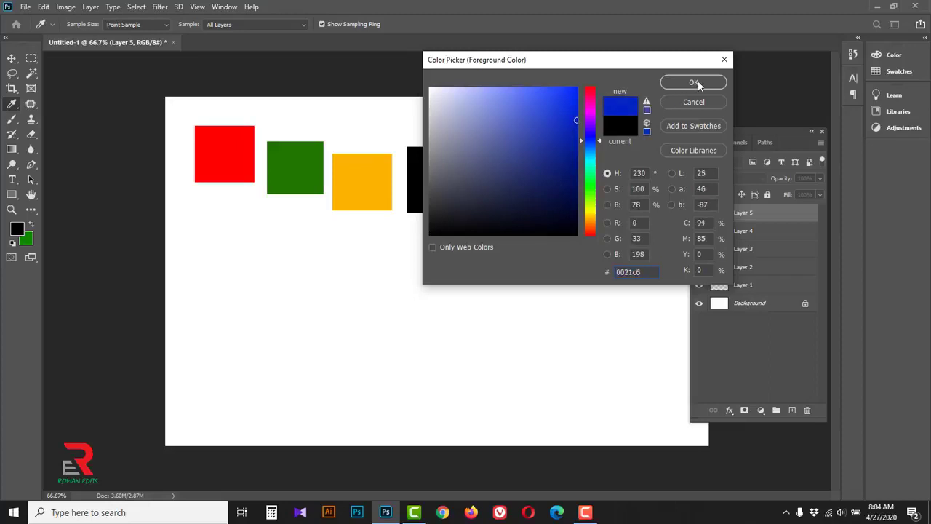
click(693, 83)
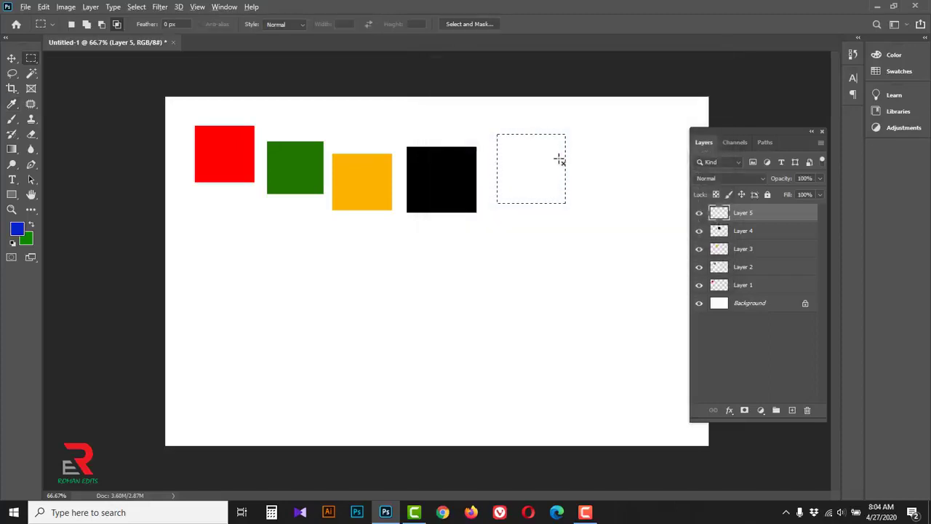
key(alt+BackSpace)
right_click(561, 161)
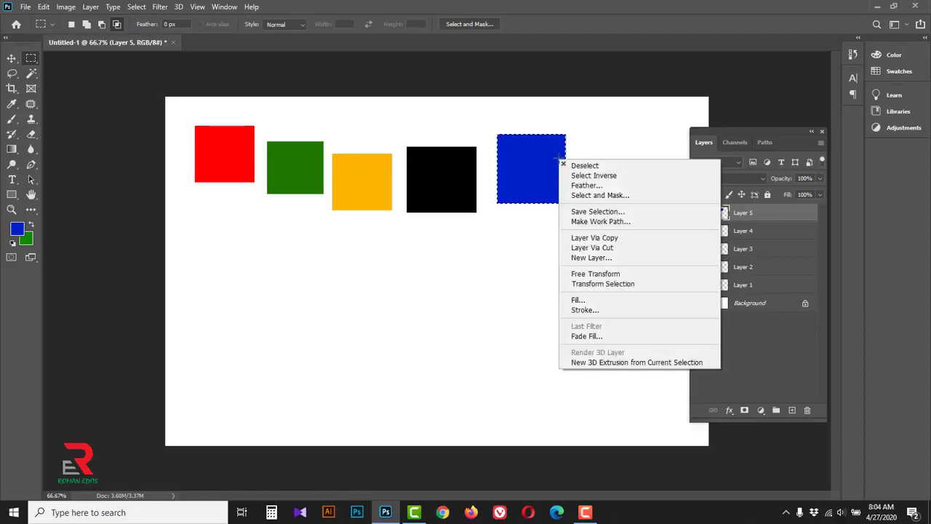
click(578, 166)
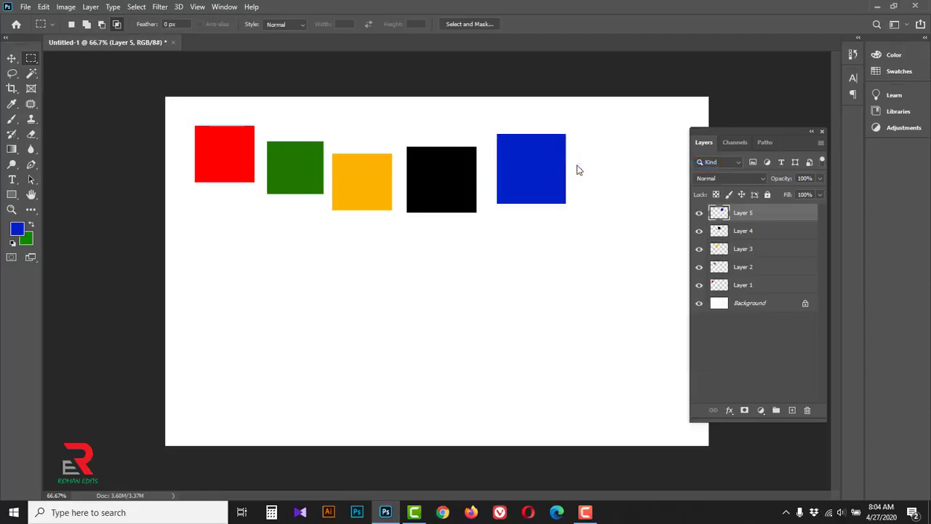
- Hide and reshow each layer in turn, from Layer 1 up to Layer 5, to check which square it holds
click(716, 290)
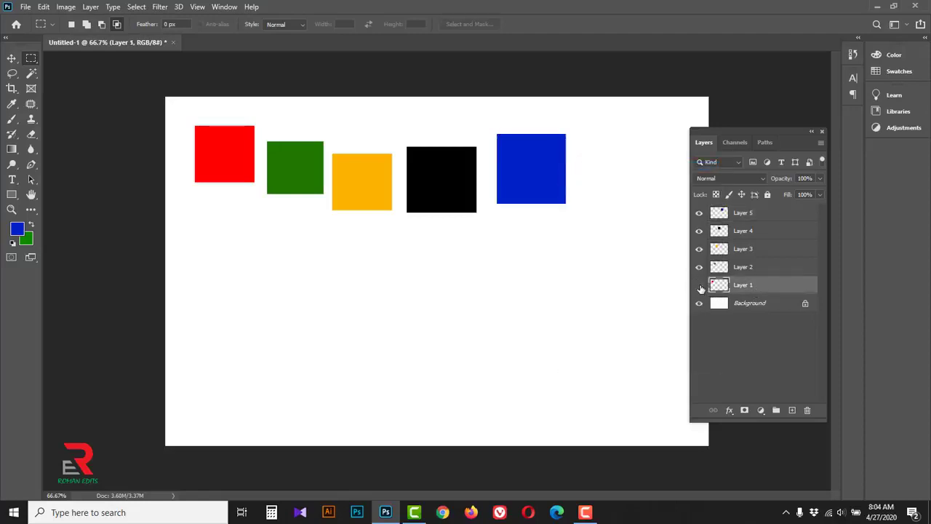
click(699, 285)
click(699, 286)
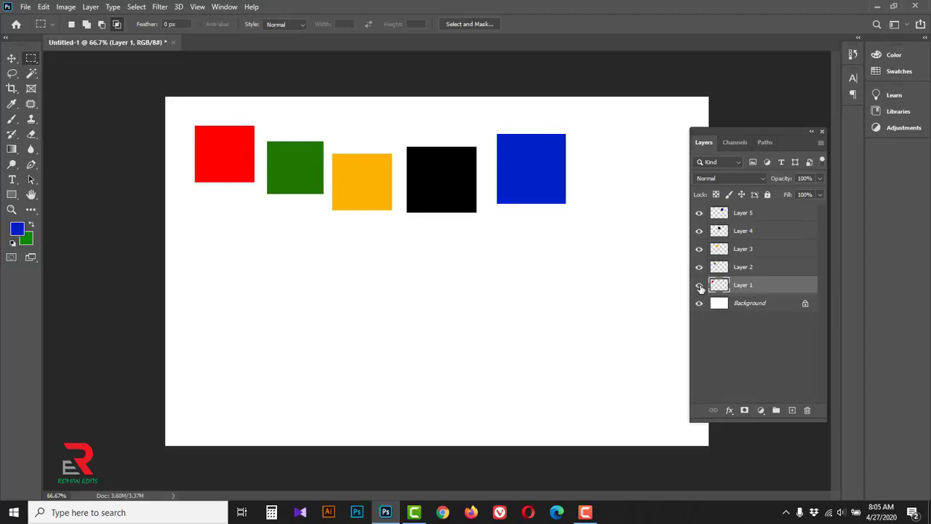
click(766, 268)
click(700, 269)
click(699, 269)
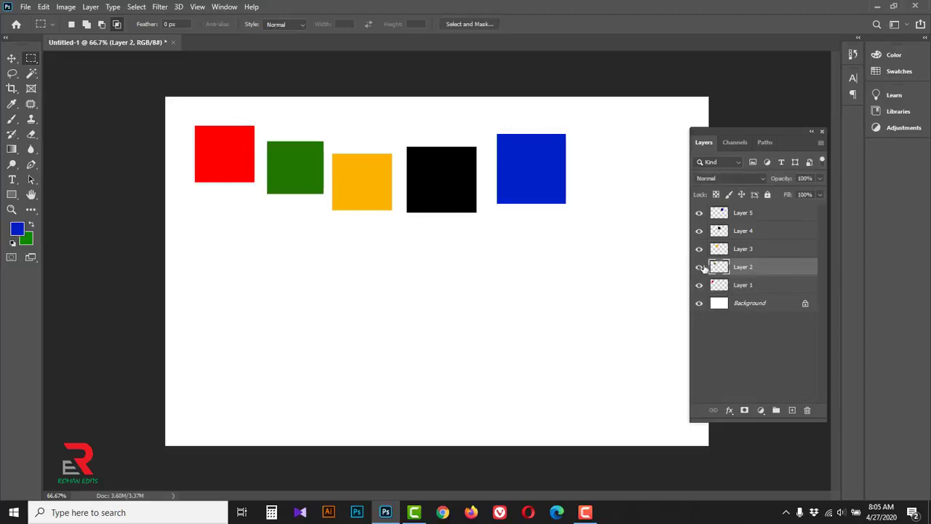
click(757, 251)
click(699, 250)
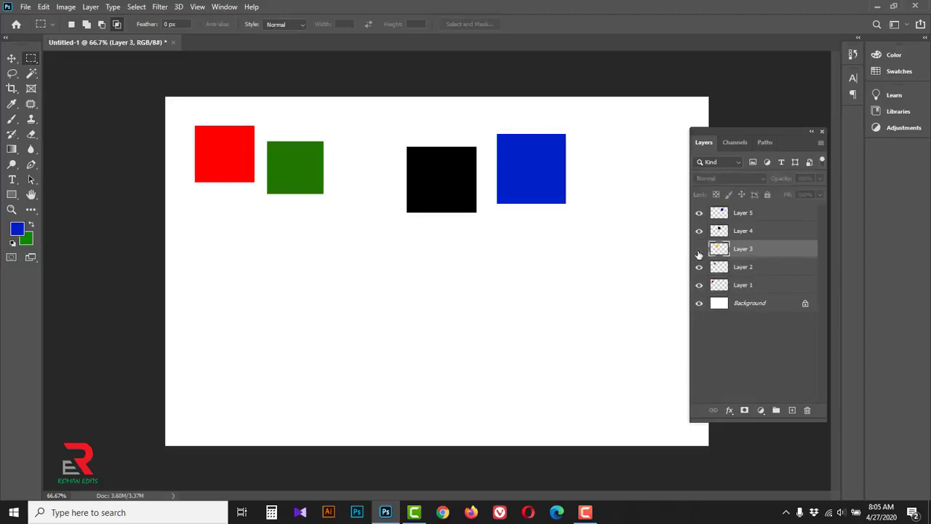
click(699, 250)
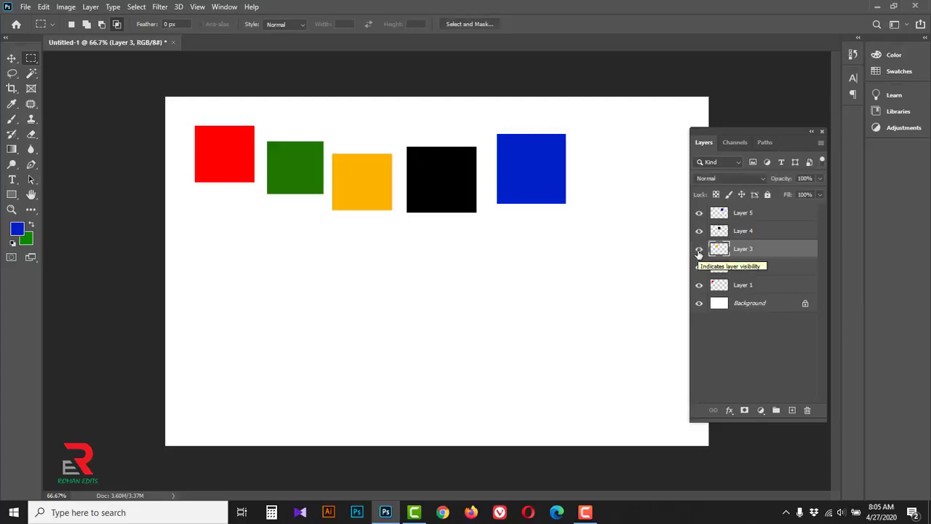
click(772, 232)
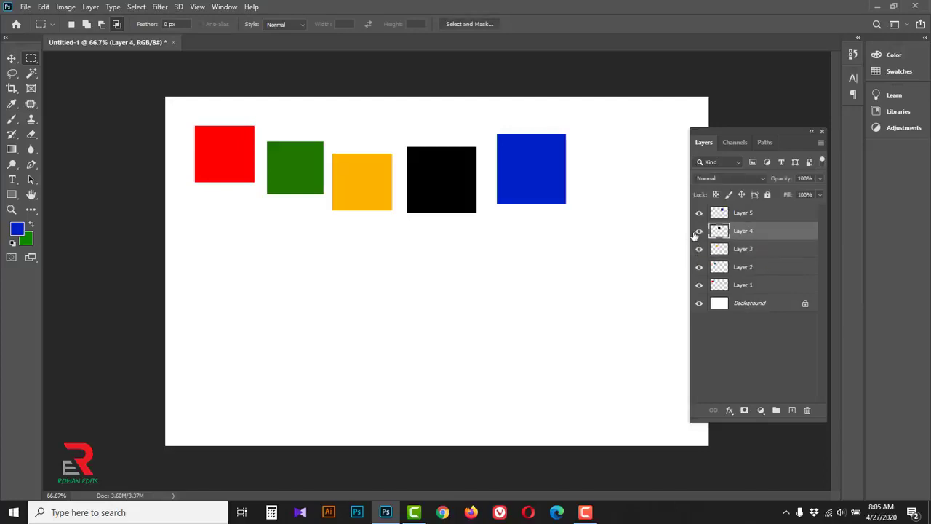
click(699, 232)
click(700, 233)
click(755, 213)
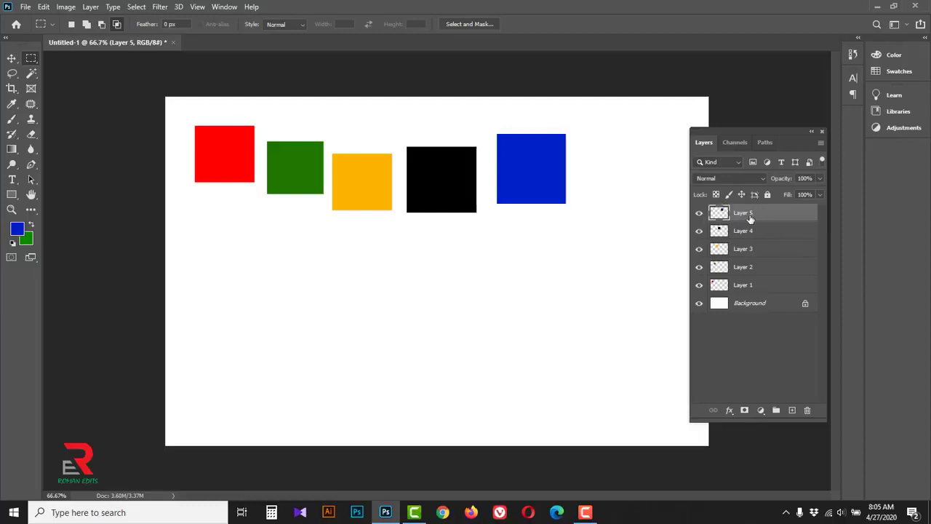
click(700, 213)
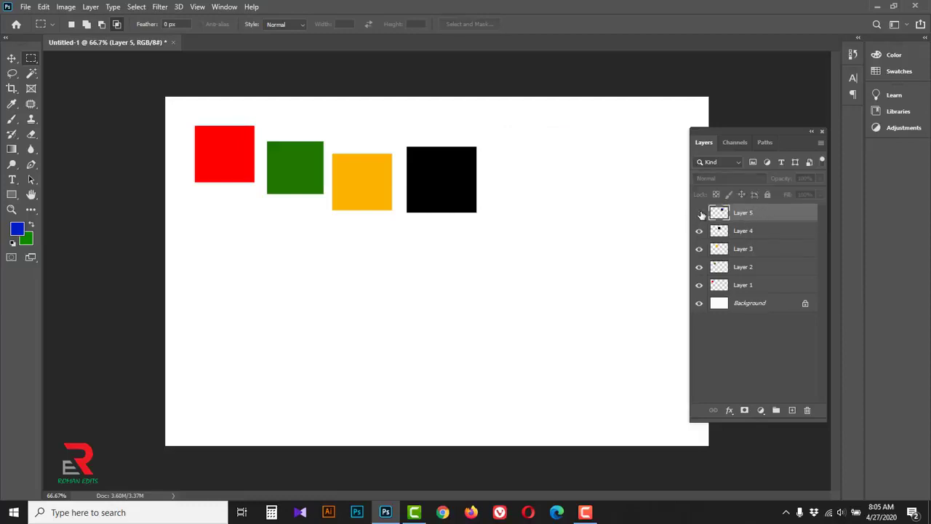
click(700, 213)
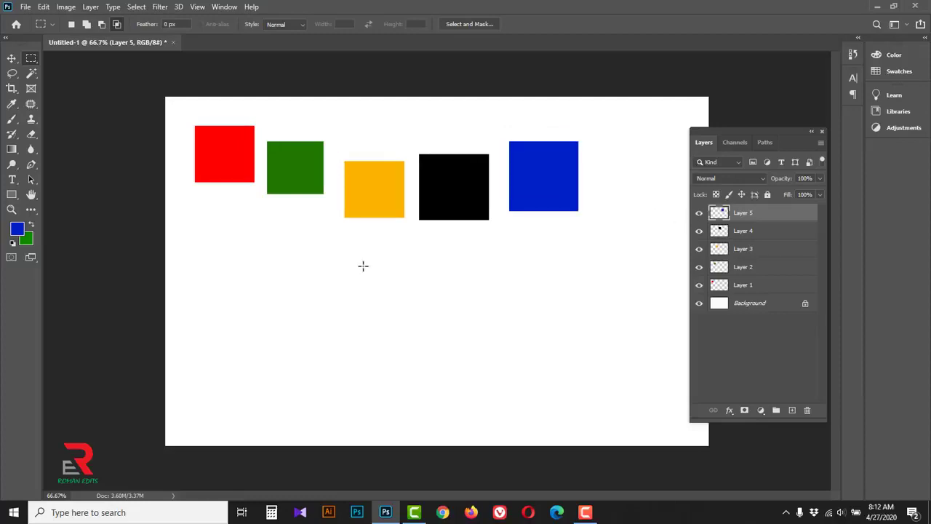
- Switch to the Move tool, try to move the green square while Layer 5 is active, and undo that move
click(12, 59)
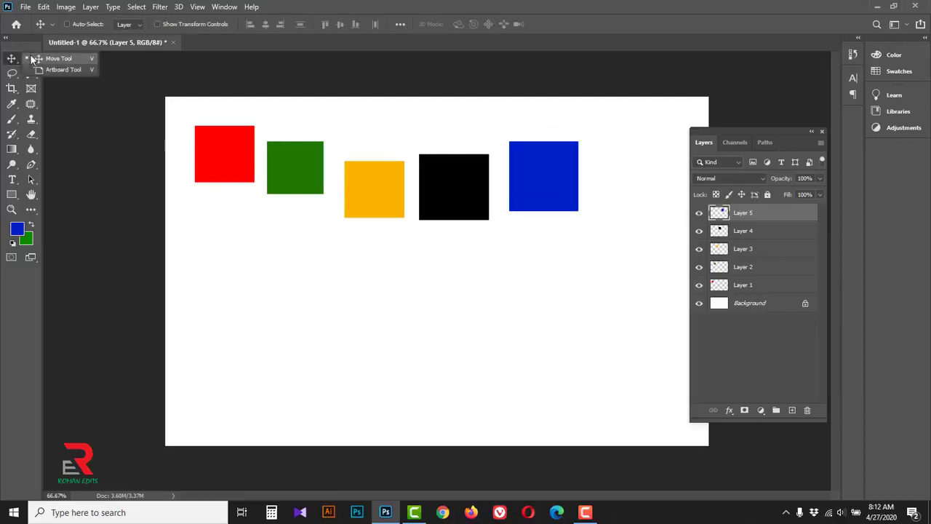
click(67, 61)
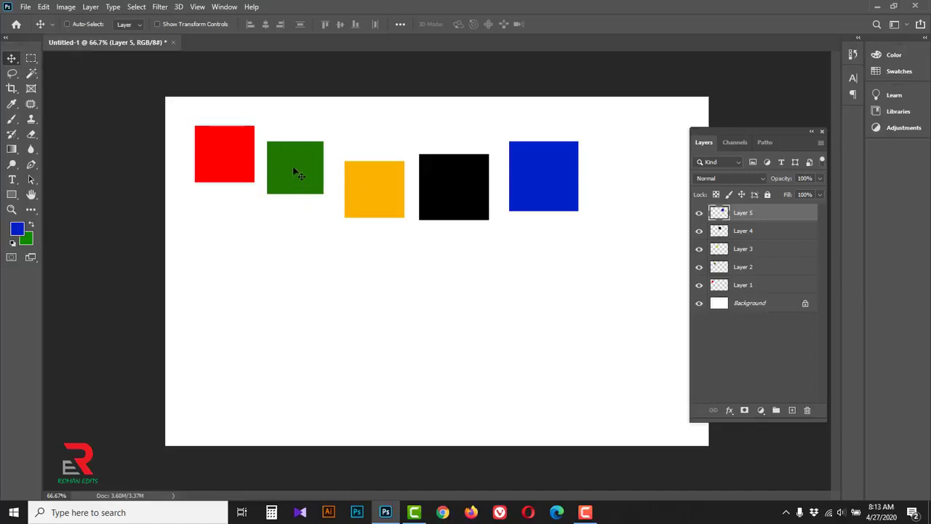
drag(295, 172, 288, 217)
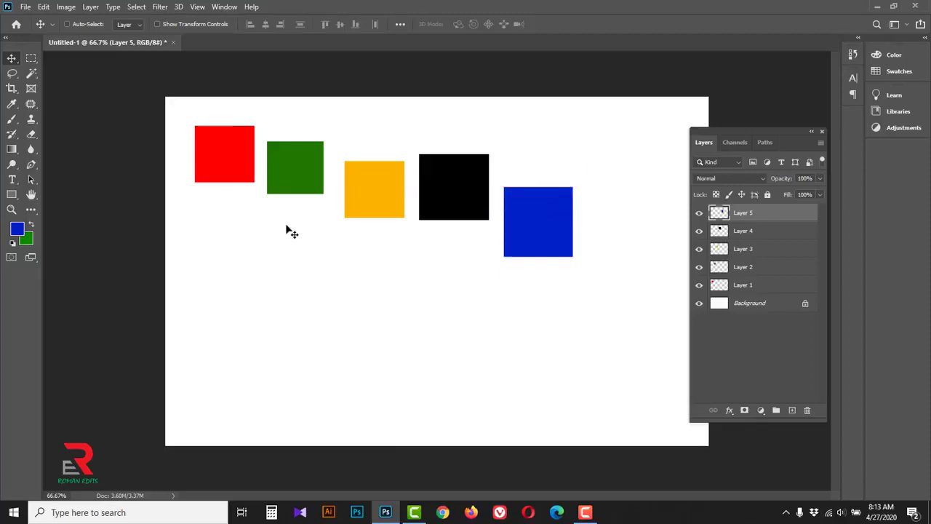
key(ctrl+z)
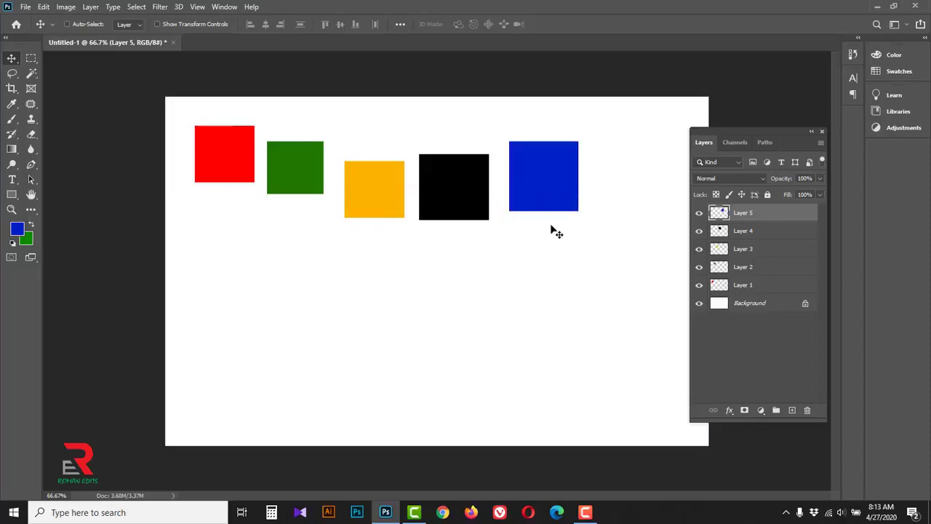
- Enable Auto-Select for layers, and select the orange-yellow, blue, green and black squares one after another on the canvas
click(66, 24)
click(368, 195)
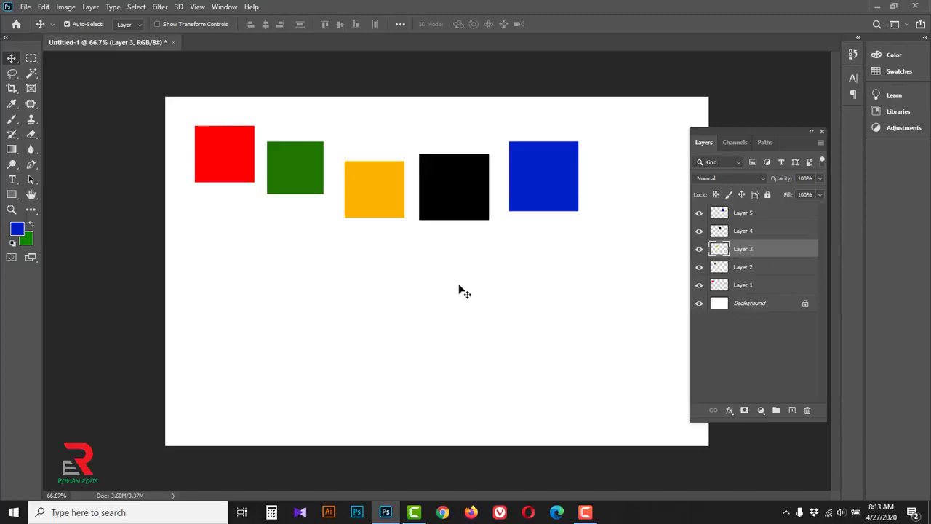
click(530, 187)
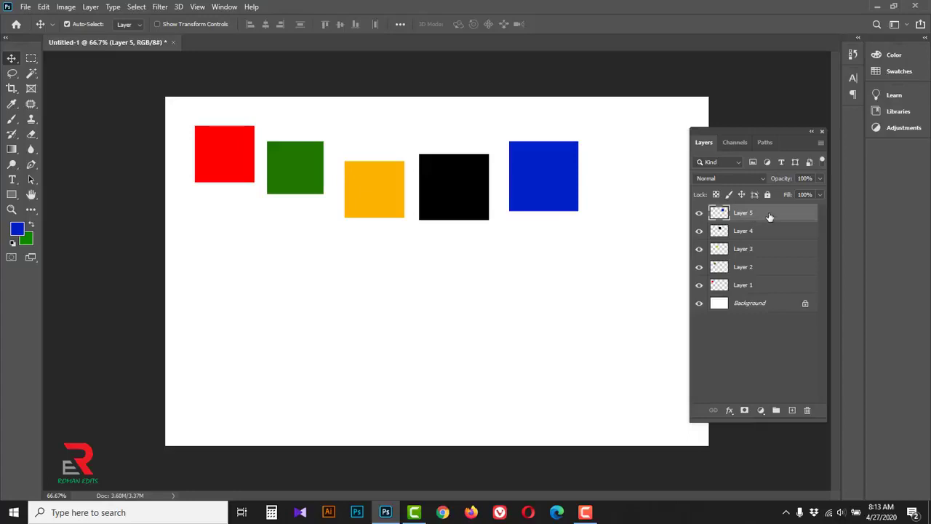
click(289, 179)
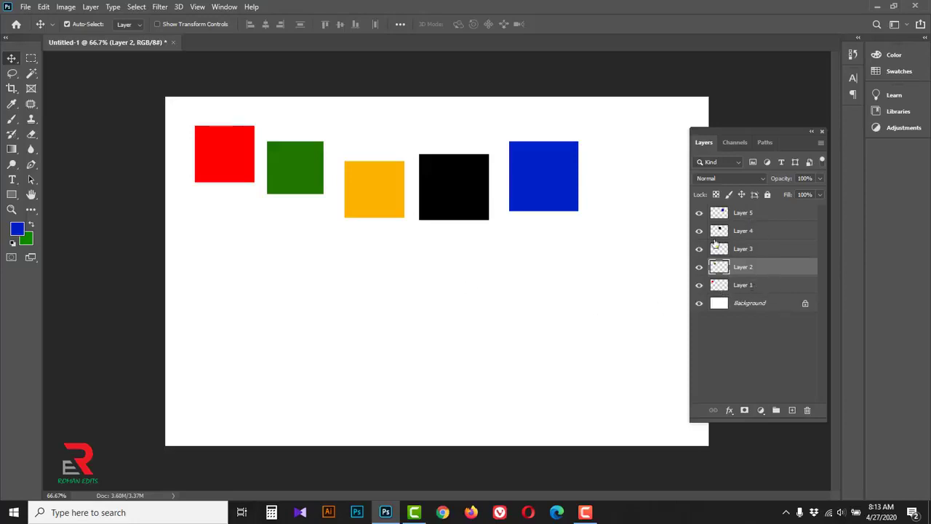
click(452, 197)
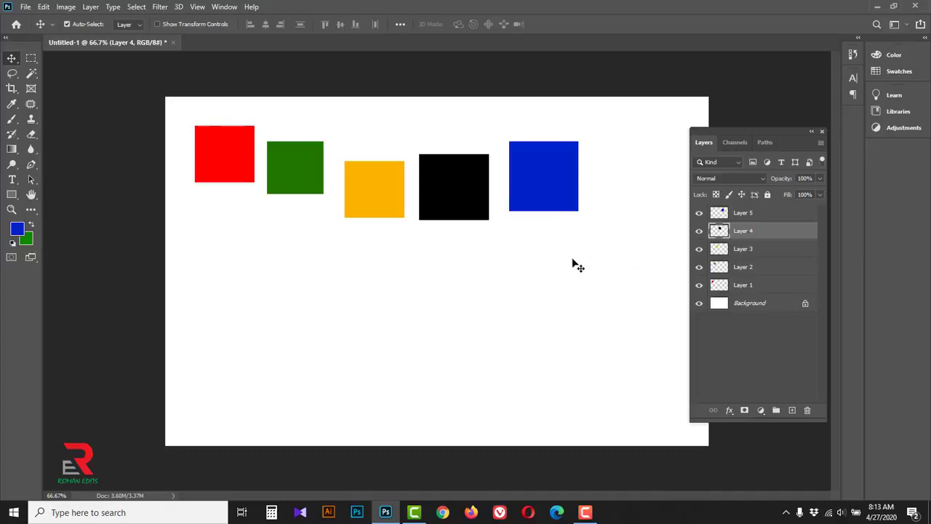
- Set Auto-Select to Group, and put Layers 5, 4 and 3 together into a new layer group
click(139, 25)
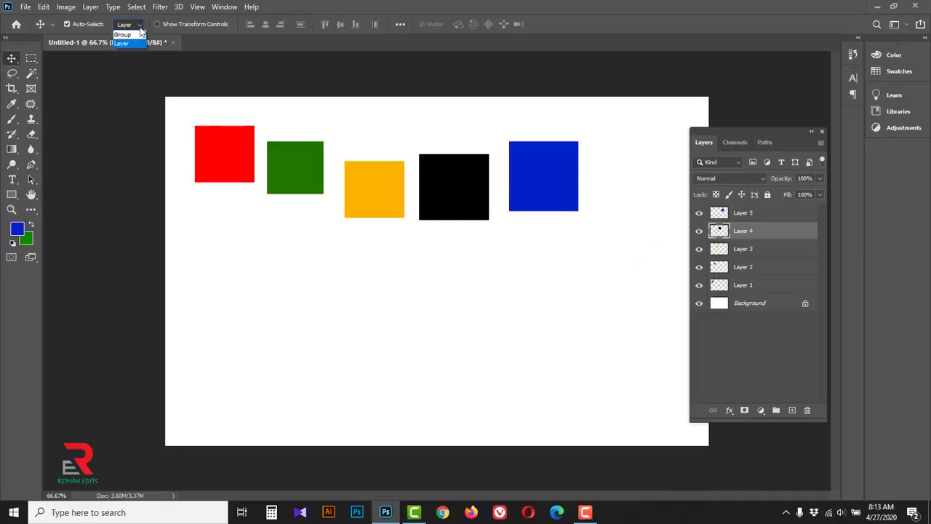
click(136, 42)
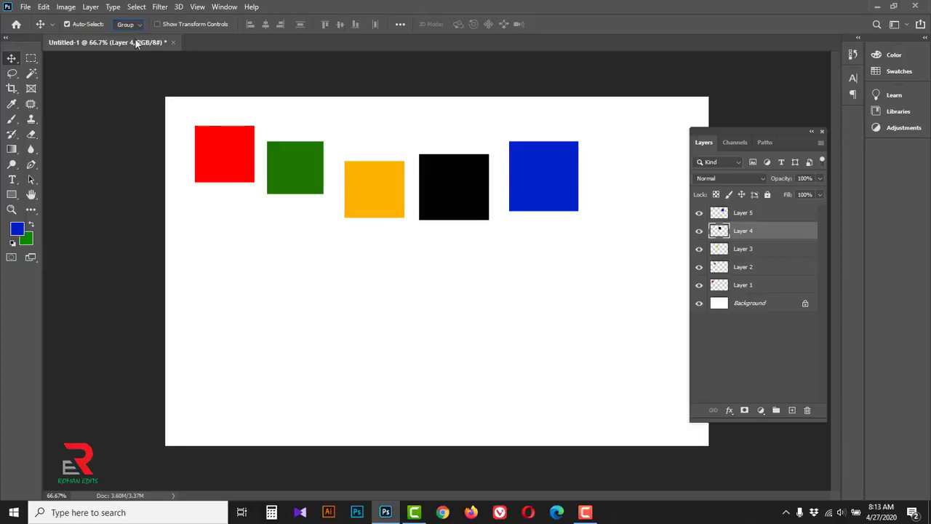
click(760, 213)
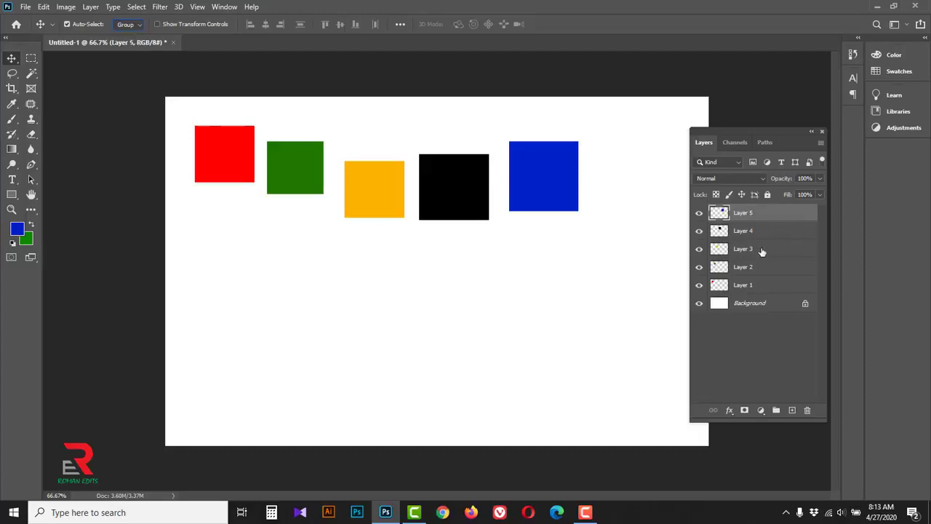
shift+click(762, 251)
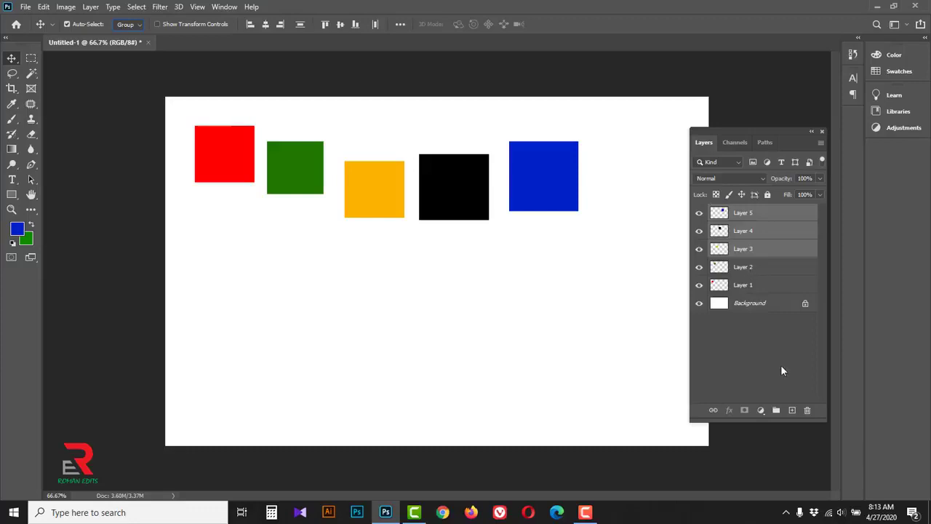
click(776, 410)
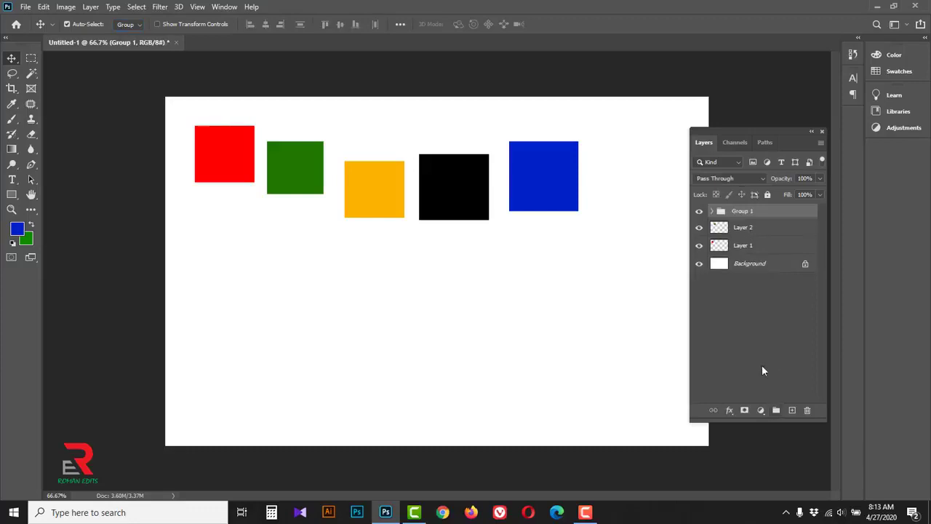
- Hide and reshow the new layer group, and nudge its three squares slightly upward together on the canvas
click(699, 211)
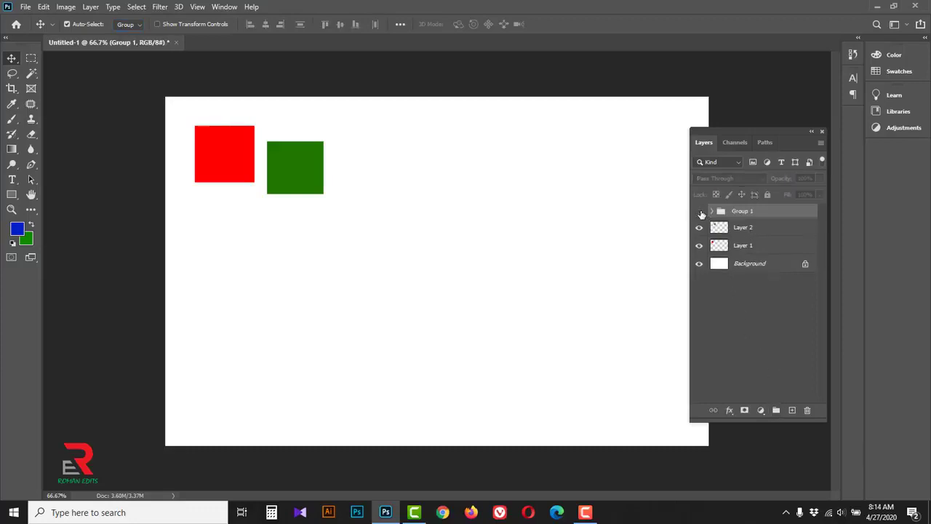
click(699, 211)
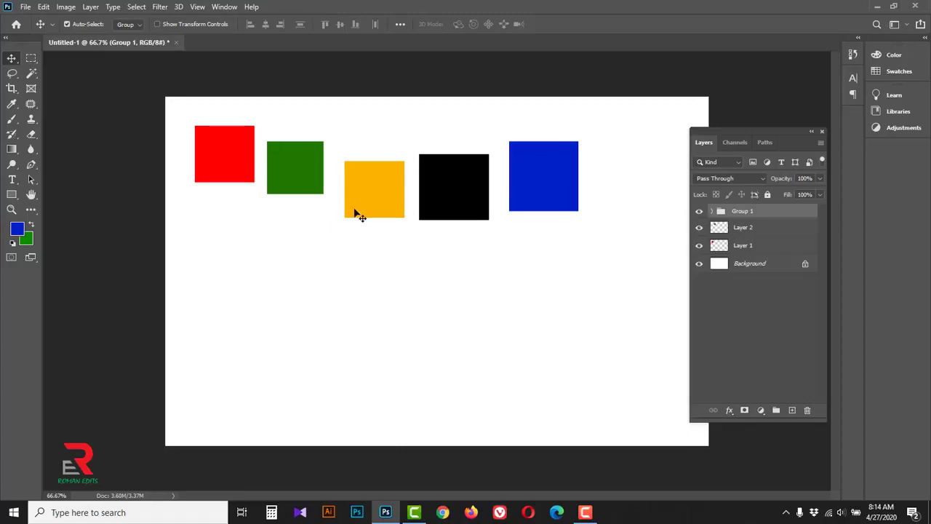
mouse_move(355, 214)
mouse_down()
mouse_move(333, 267)
mouse_move(338, 261)
mouse_move(346, 304)
mouse_move(194, 348)
mouse_move(318, 361)
mouse_move(347, 301)
mouse_move(249, 327)
mouse_move(248, 297)
mouse_move(251, 347)
mouse_move(386, 357)
mouse_move(396, 225)
mouse_move(357, 209)
mouse_up()
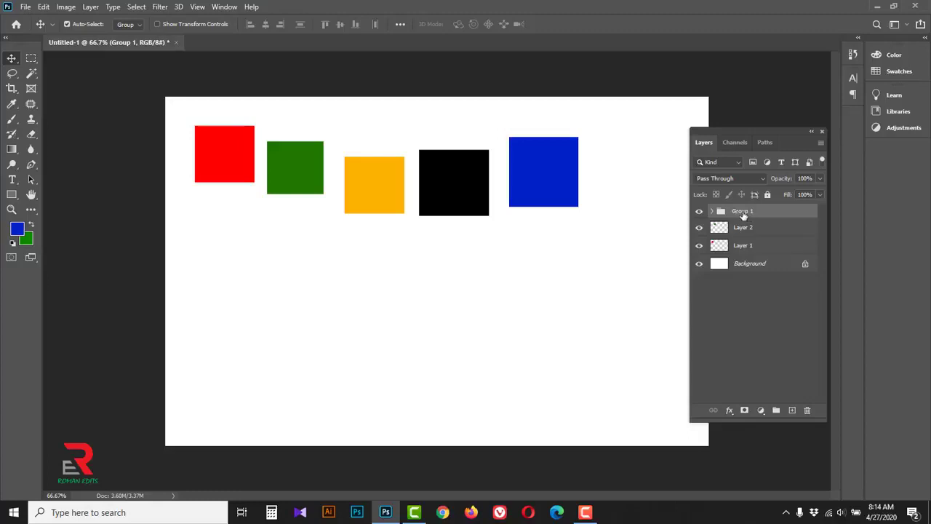
- Rename the layer group as "new group"
double_click(743, 212)
text(m)
text(ew group)
key(Return)
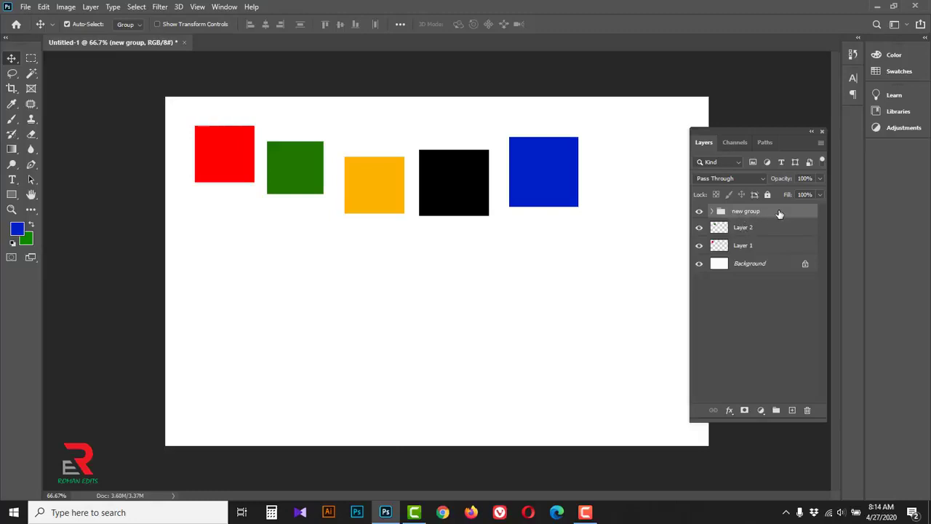
- Expand the renamed group, hide and reshow Layer 5 inside it, and collapse the group again
click(711, 211)
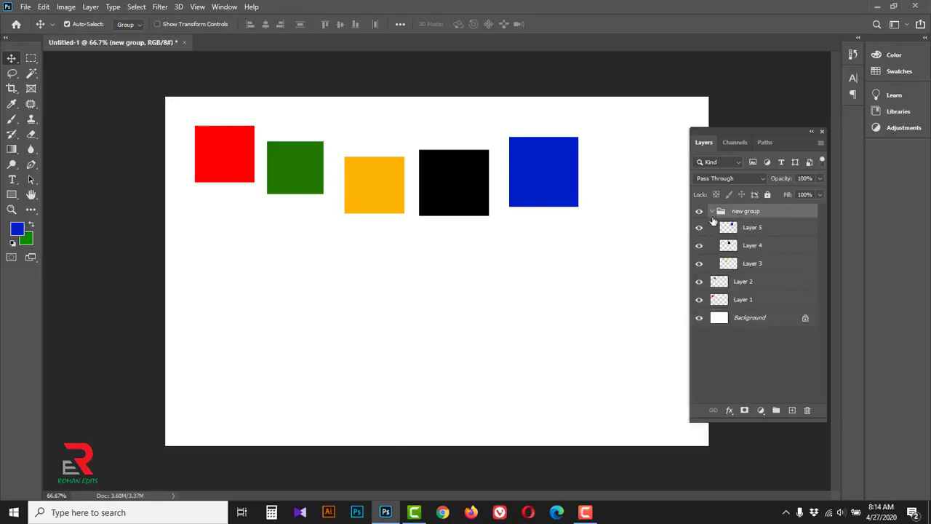
click(752, 229)
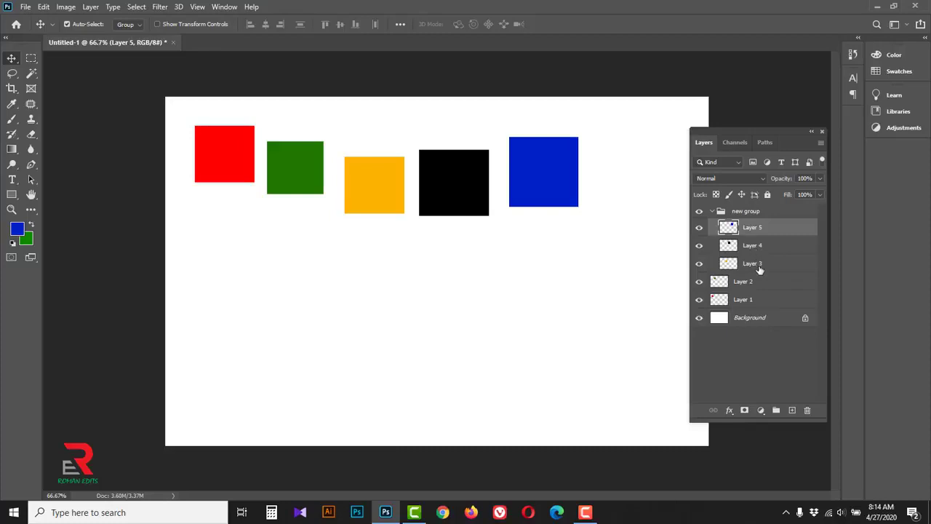
click(699, 228)
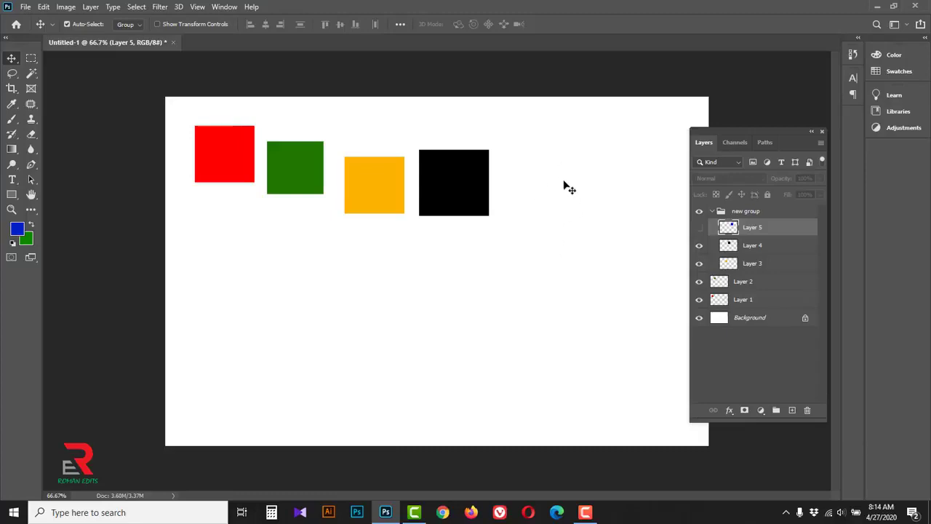
click(699, 228)
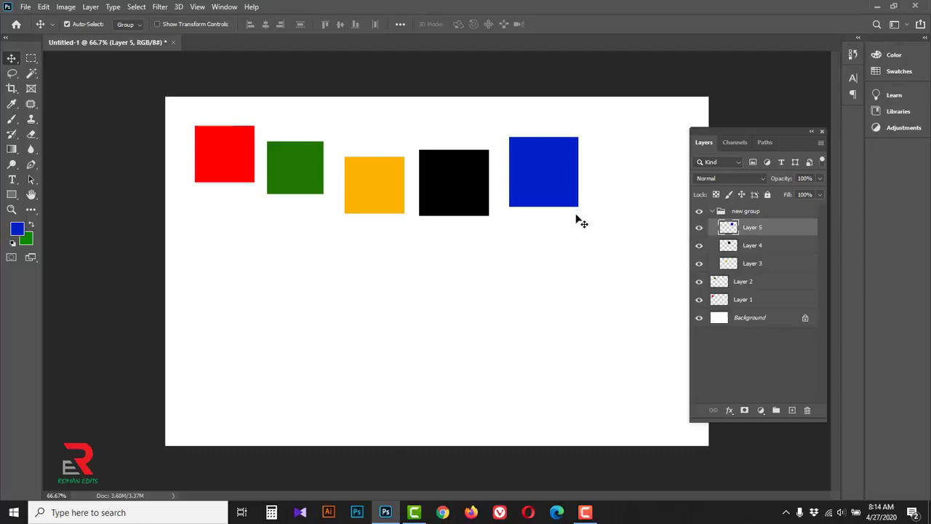
click(711, 211)
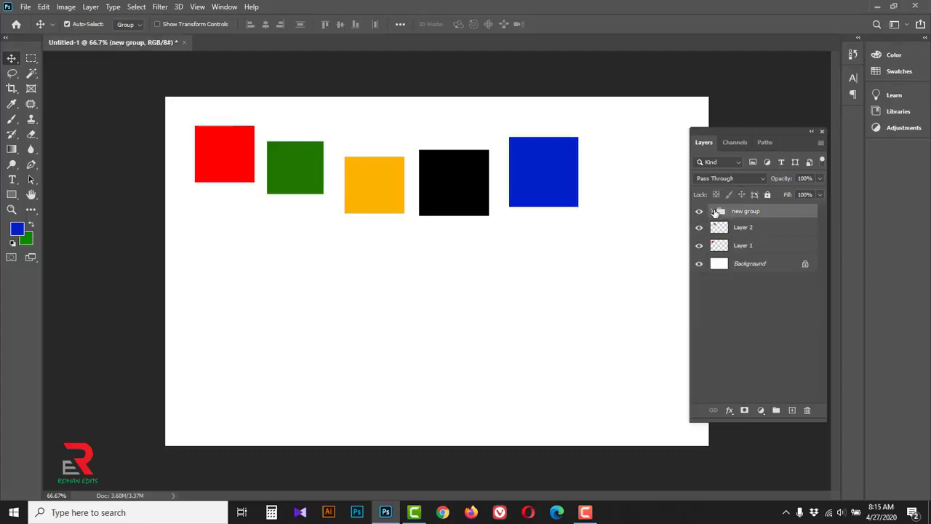
- Ungroup the layers of "new group" and make Layer 5 the only selected layer
right_click(775, 212)
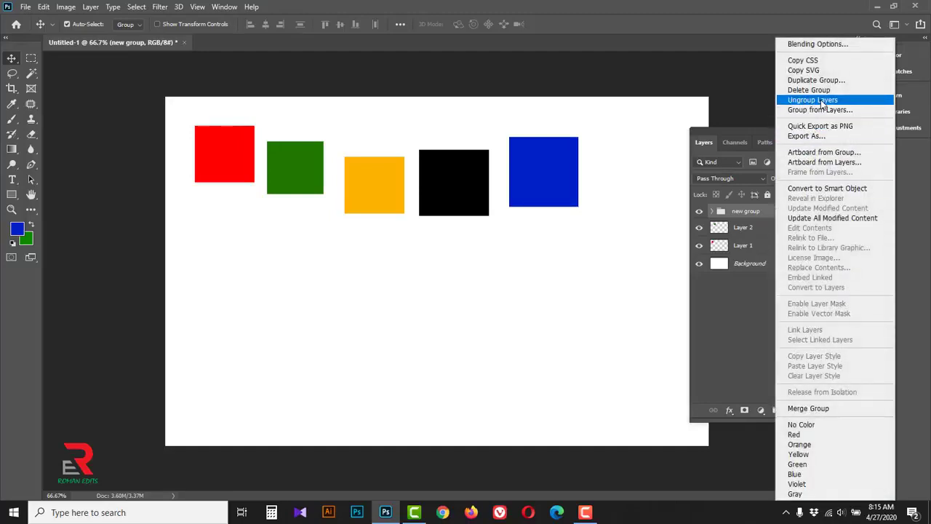
click(822, 101)
click(778, 220)
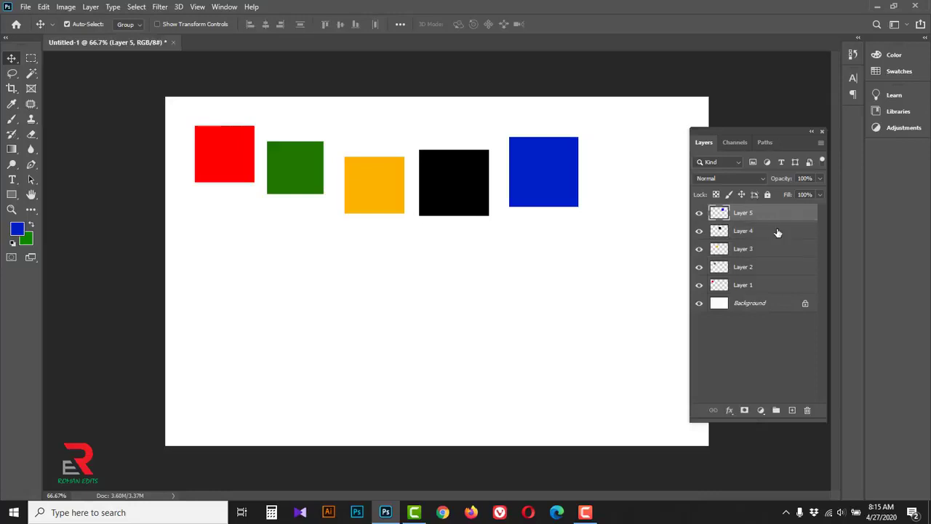
- Show transform controls, resize the blue square to about 105% width and 107% height, apply it, and turn the controls off
click(158, 24)
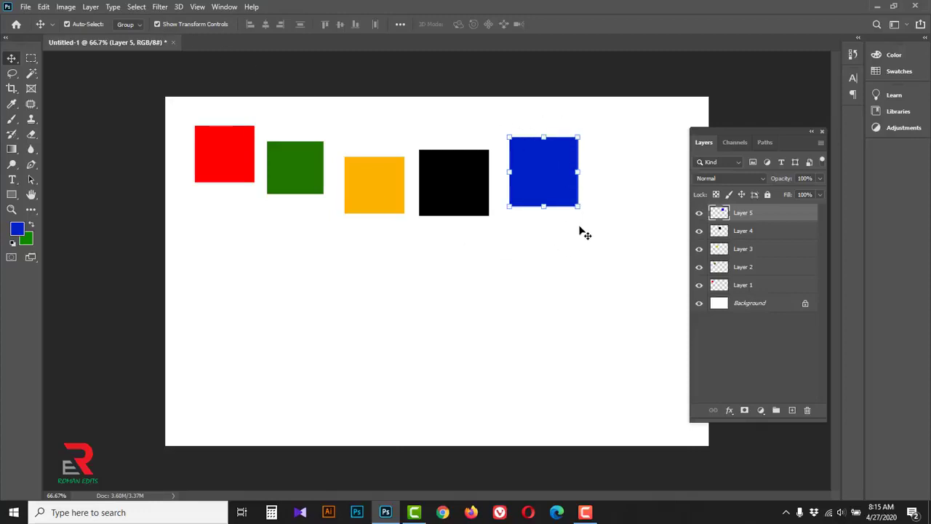
drag(577, 208, 623, 270)
mouse_move(623, 204)
mouse_down()
mouse_move(657, 206)
mouse_move(638, 206)
mouse_up()
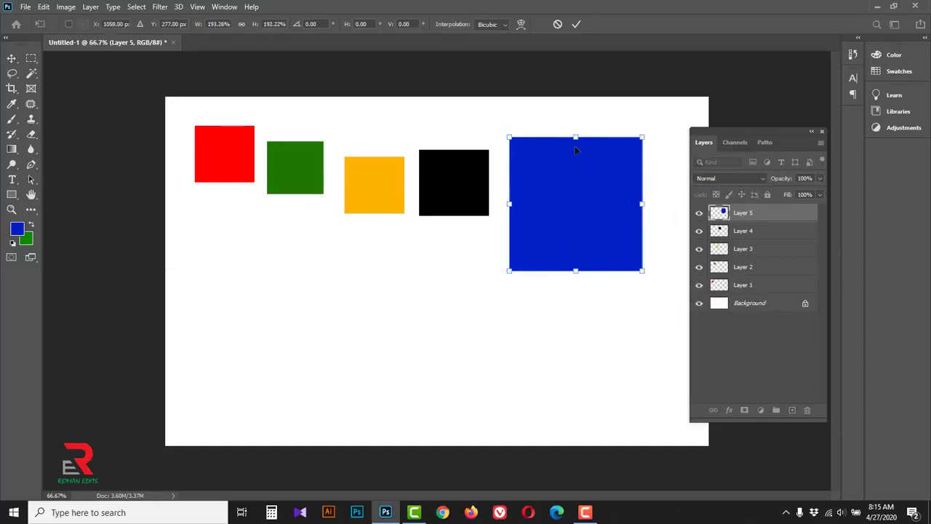
mouse_move(576, 138)
mouse_down()
mouse_move(579, 101)
mouse_move(580, 158)
mouse_move(580, 141)
mouse_up()
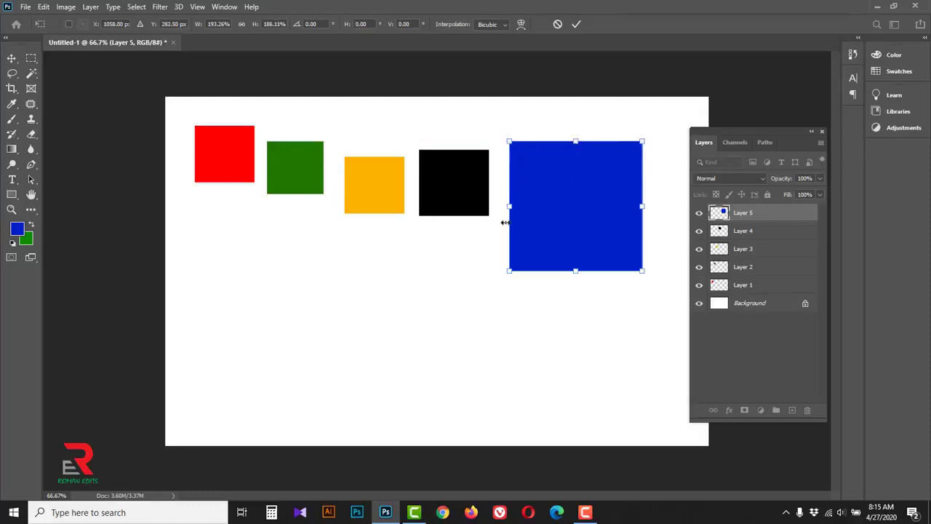
drag(504, 206, 514, 206)
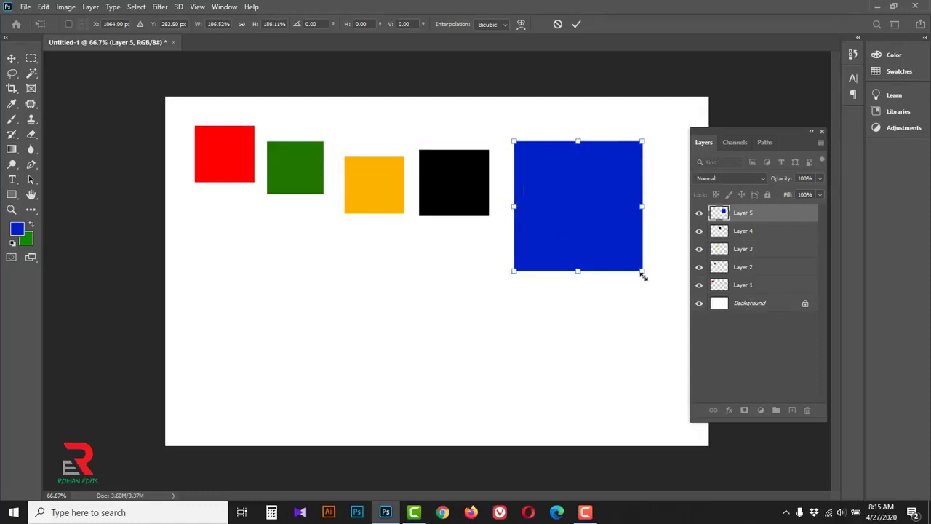
drag(641, 271, 588, 221)
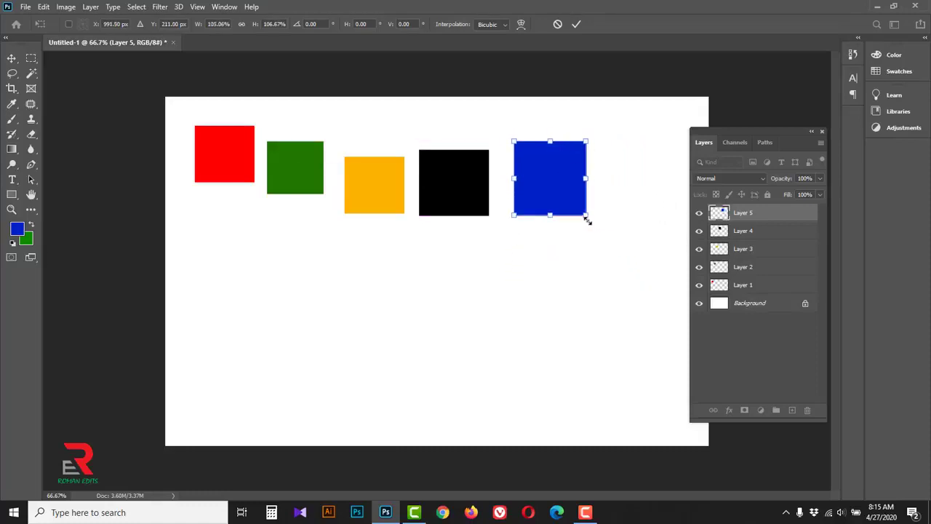
click(576, 25)
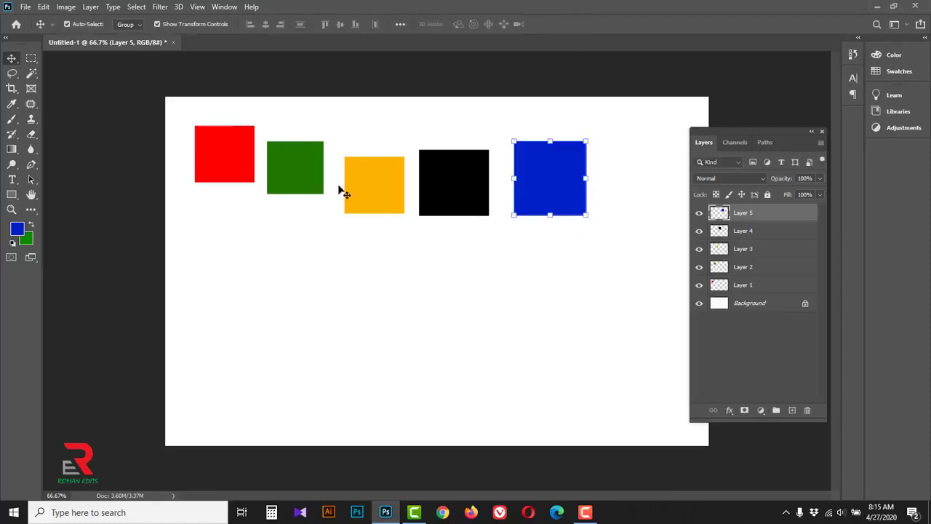
click(158, 24)
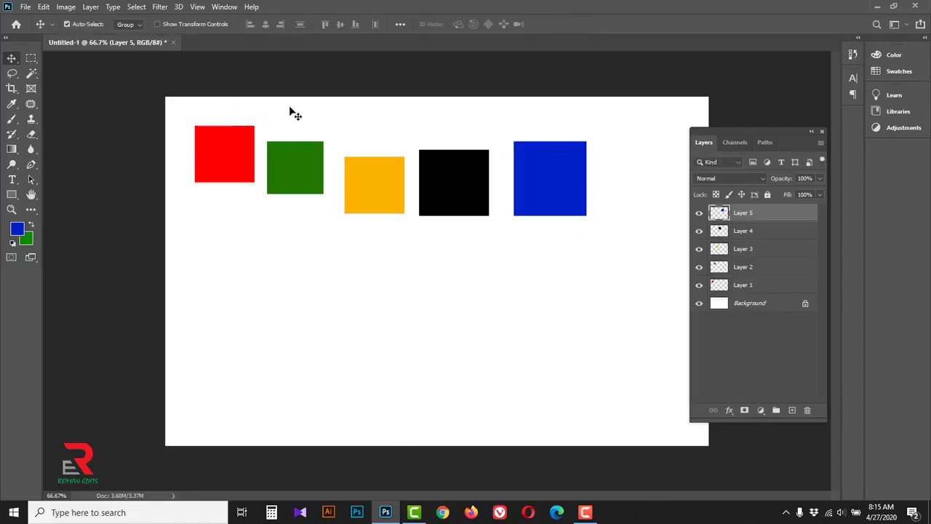
- Align the squares of Layers 1 to 5 by bottom edges and by top edges, and undo a trial vertical distribution
shift+click(742, 286)
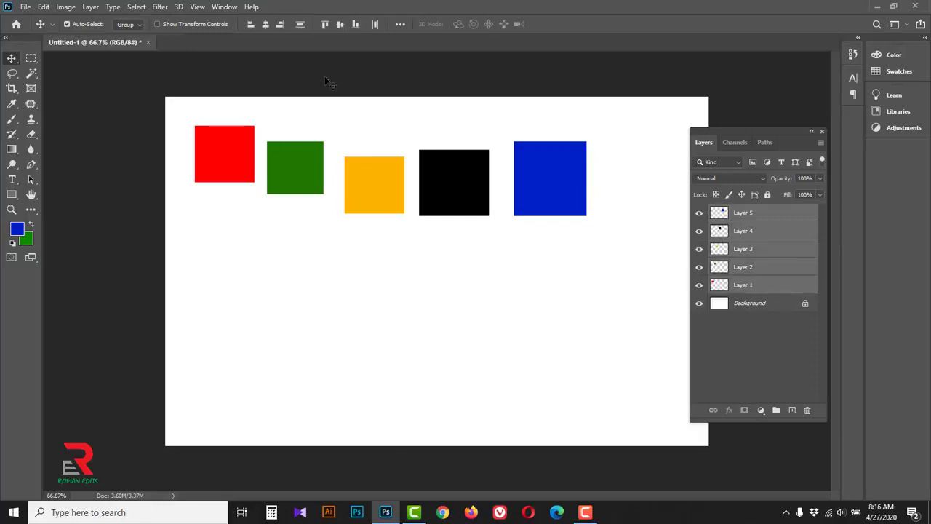
click(354, 29)
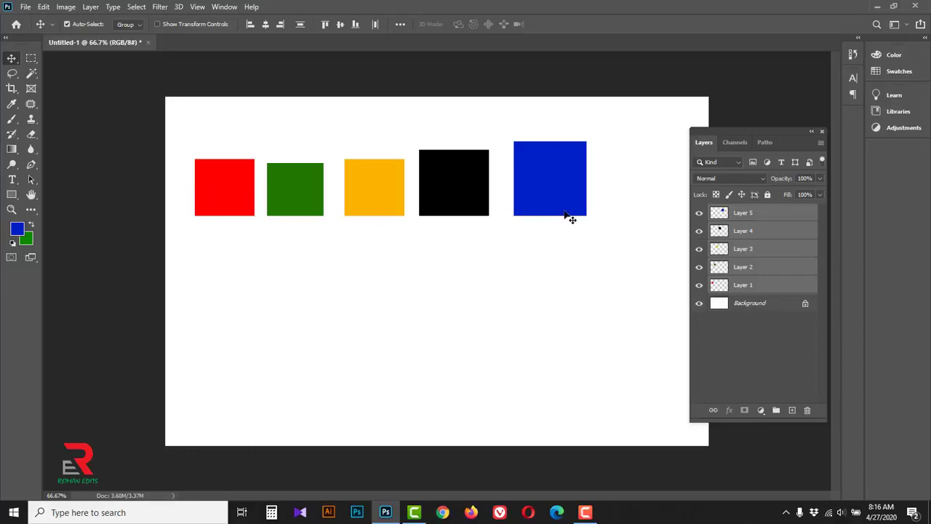
click(325, 25)
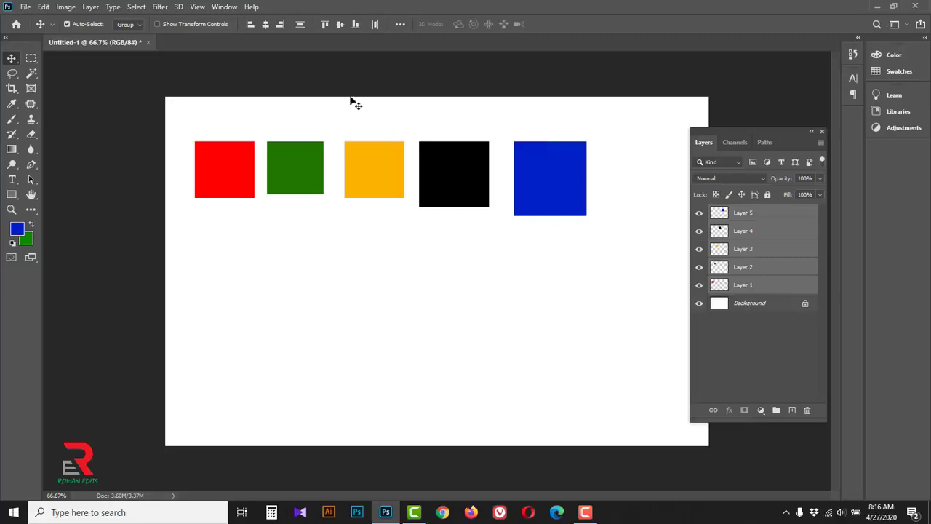
click(300, 24)
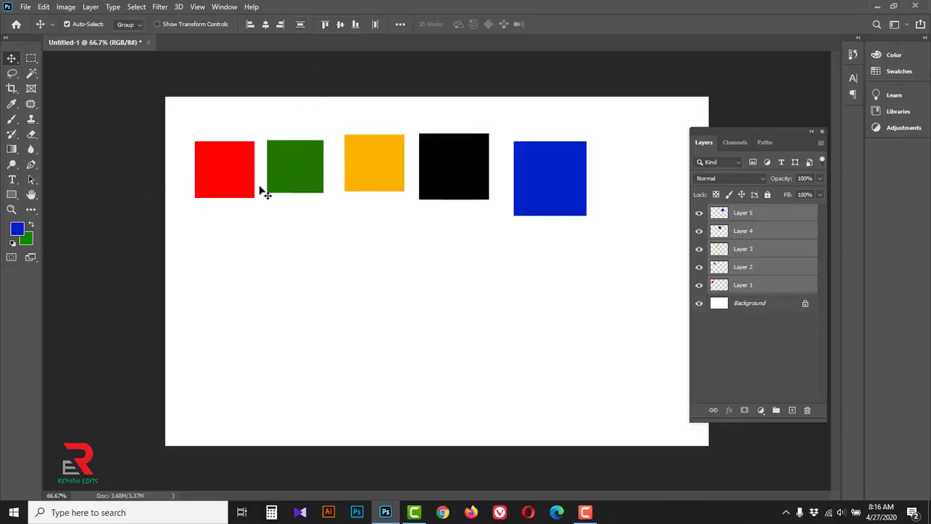
key(ctrl+z)
- Move the green, orange-yellow, black and blue squares down below the red one, and shift the red square slightly up
drag(305, 177, 249, 253)
drag(366, 196, 251, 330)
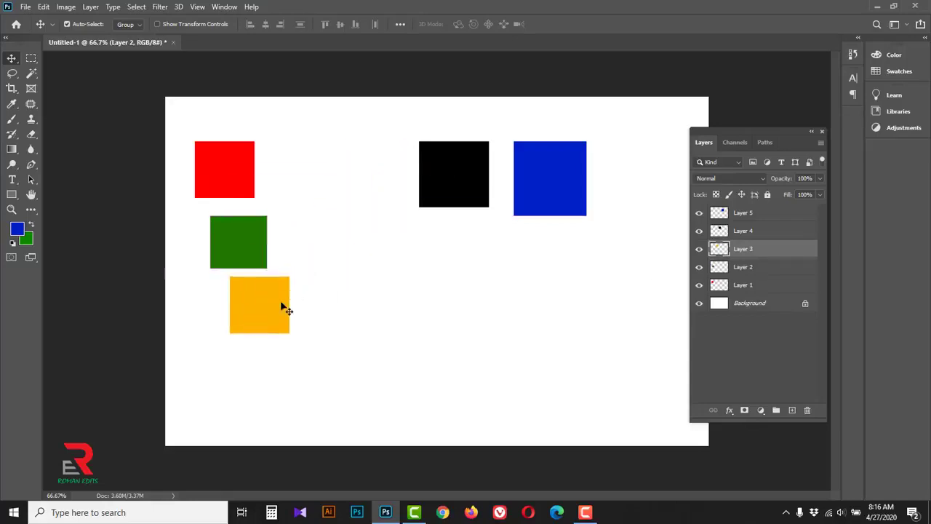
drag(439, 204, 275, 404)
drag(517, 211, 389, 398)
drag(226, 174, 225, 146)
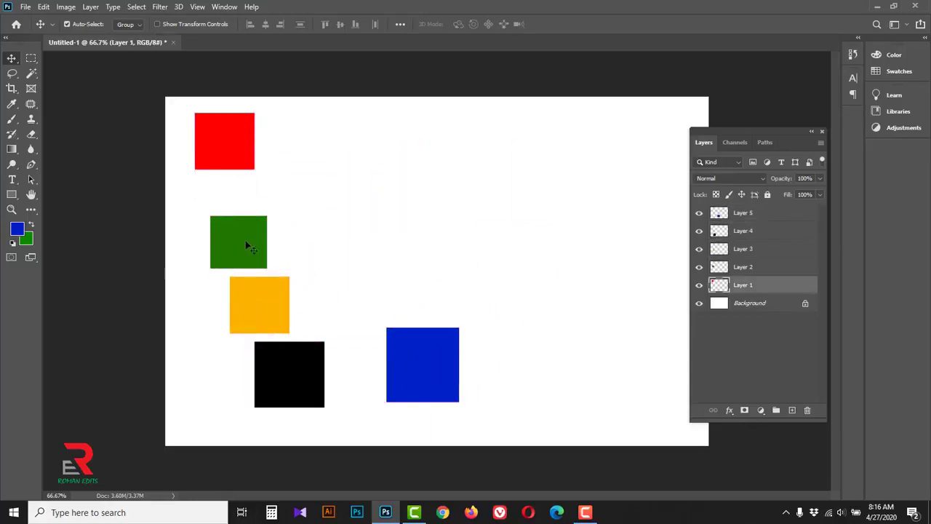
- Arrange the green, orange-yellow, black and blue squares into a tight, staggered column beneath the red square
drag(253, 252, 245, 214)
drag(259, 302, 254, 266)
drag(285, 384, 267, 349)
drag(426, 373, 288, 413)
drag(250, 267, 249, 254)
drag(267, 329, 260, 315)
drag(260, 251, 264, 259)
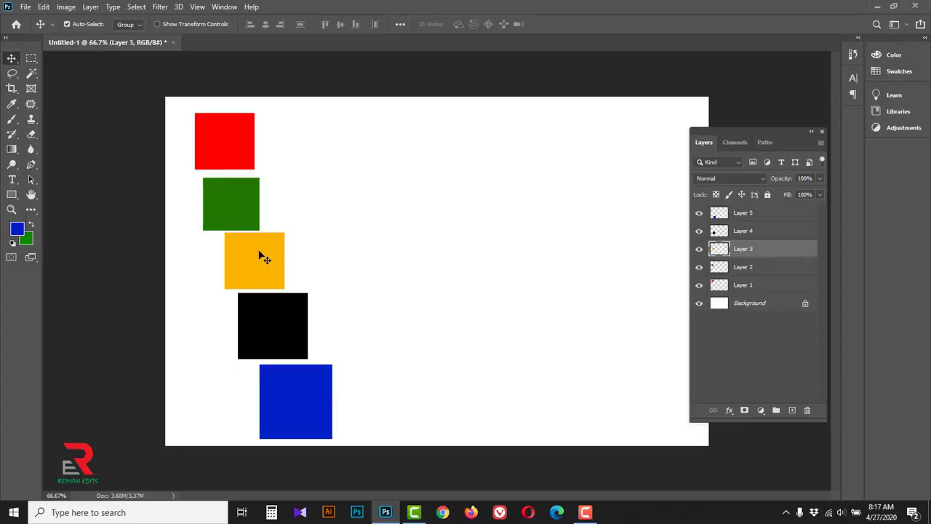
- Align Layers 1 to 5 by left edges, right edges and horizontal centers, and distribute the column vertically
click(754, 214)
shift+click(771, 286)
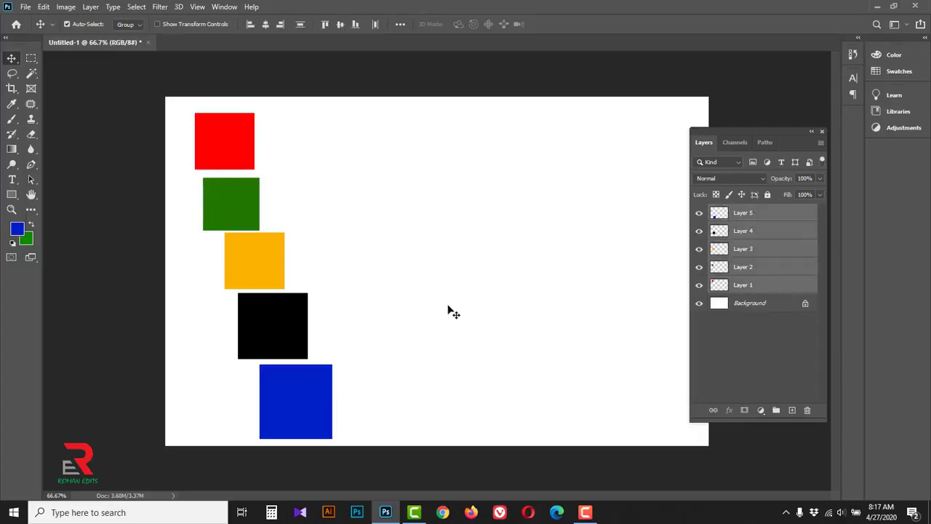
click(250, 27)
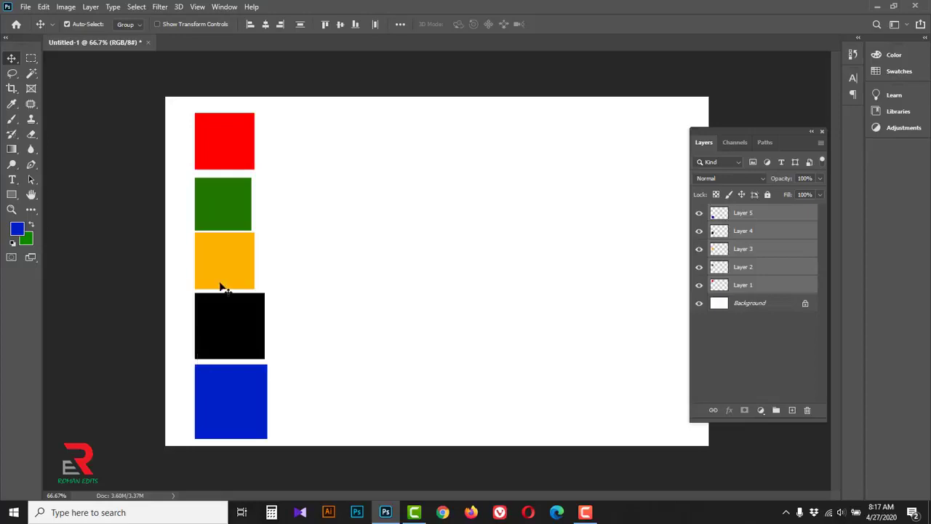
click(281, 26)
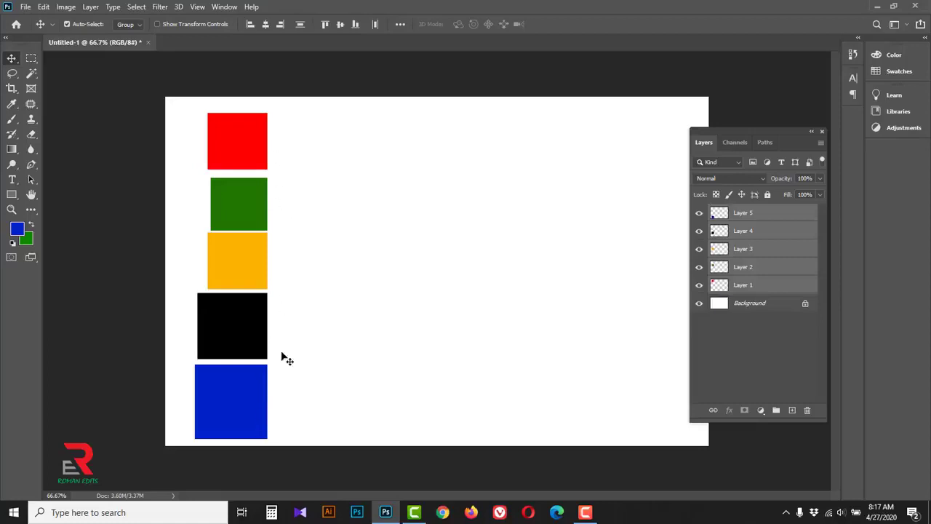
click(267, 25)
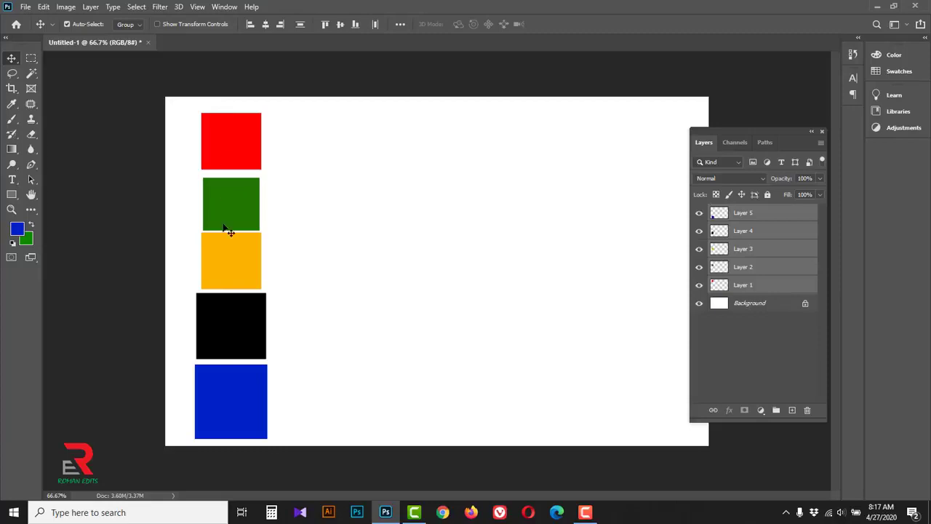
click(300, 24)
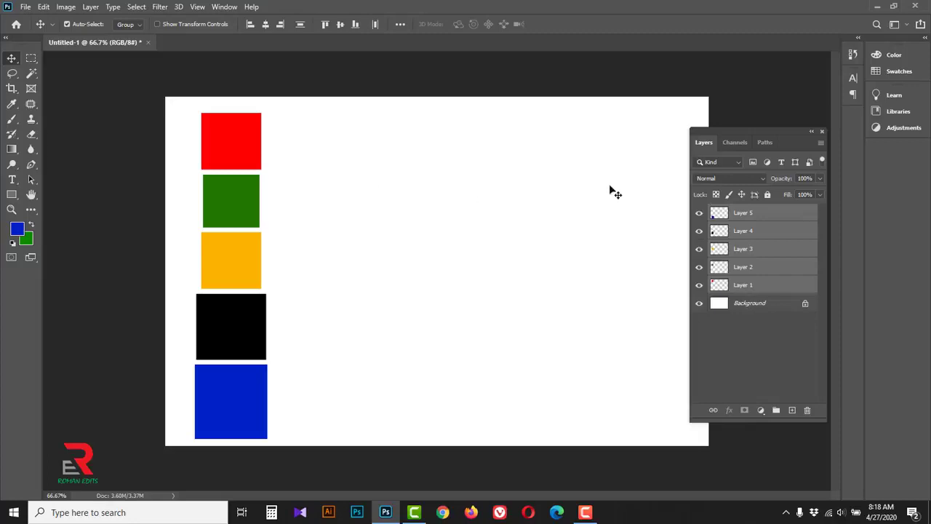
- Lower the opacity of all five square layers to 84% and deselect the layers
click(820, 179)
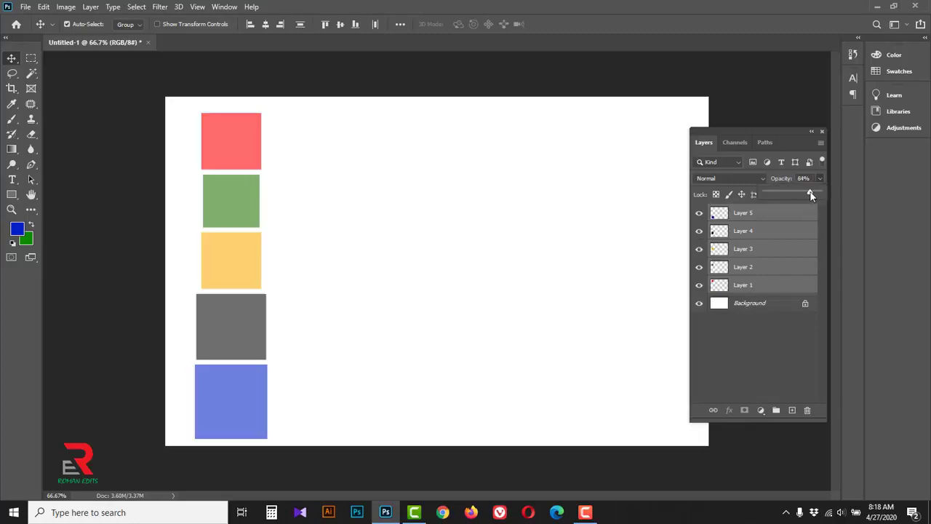
key(Escape)
click(369, 286)
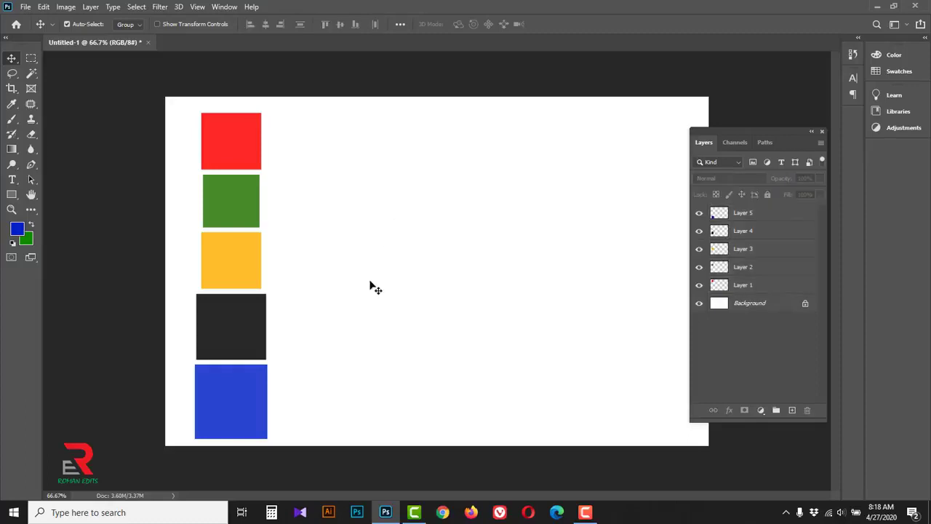
- Select the green square on the canvas and check its layer's opacity slider
click(233, 203)
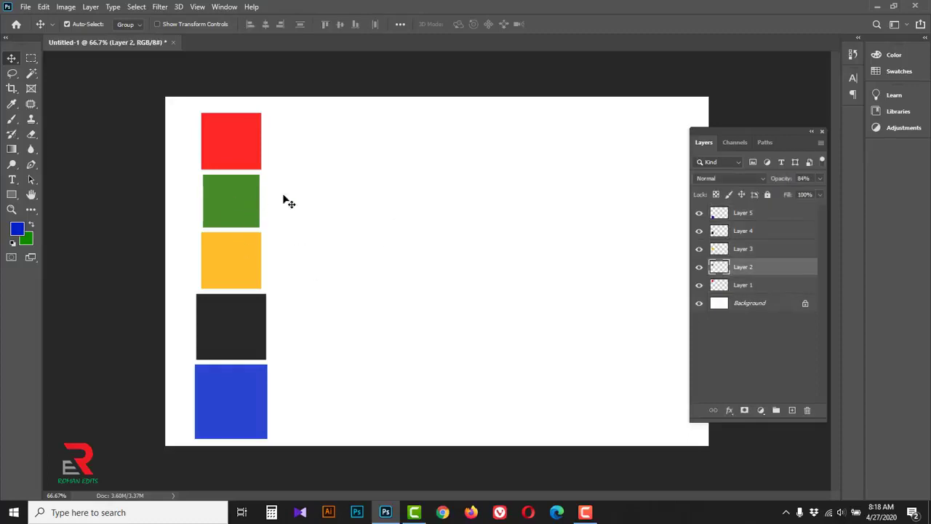
click(820, 178)
mouse_move(811, 191)
mouse_down()
mouse_move(777, 188)
mouse_move(810, 192)
mouse_up()
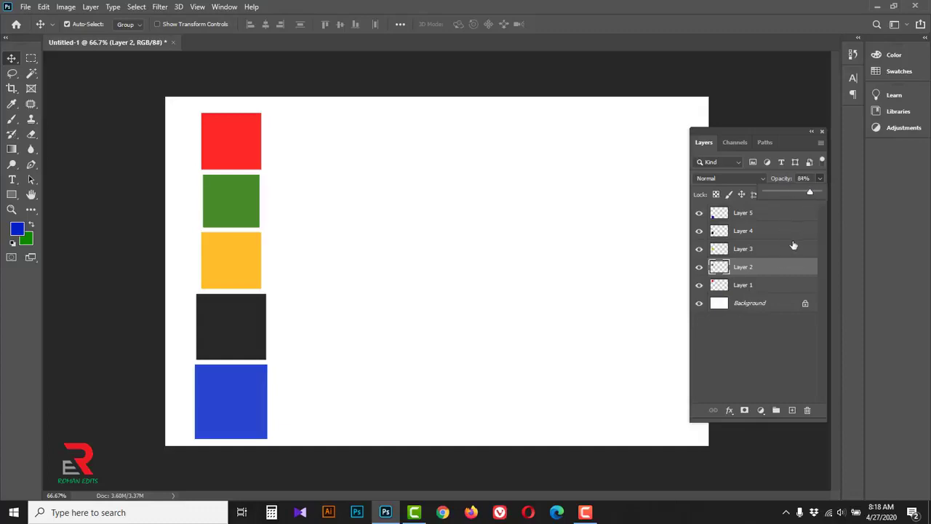
click(783, 130)
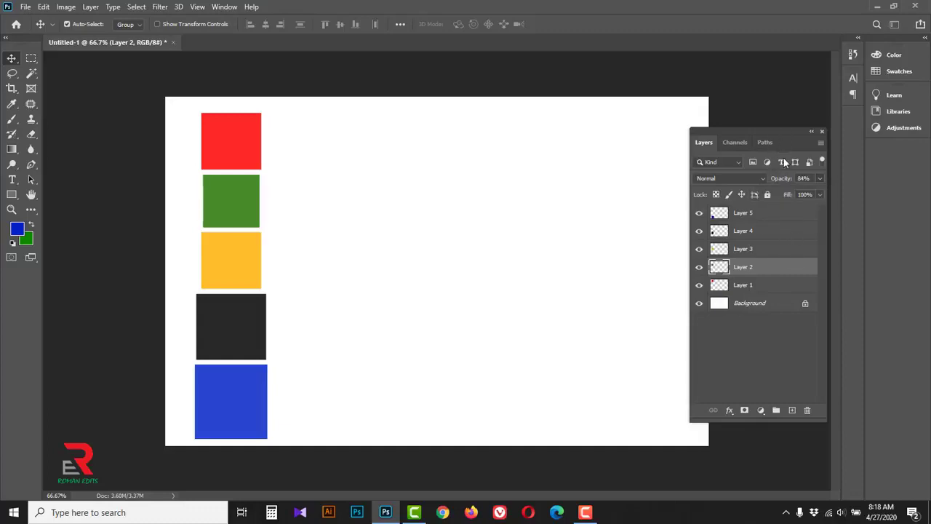
- Lower the fill of the green square's layer to 80%
click(820, 194)
drag(782, 210, 809, 210)
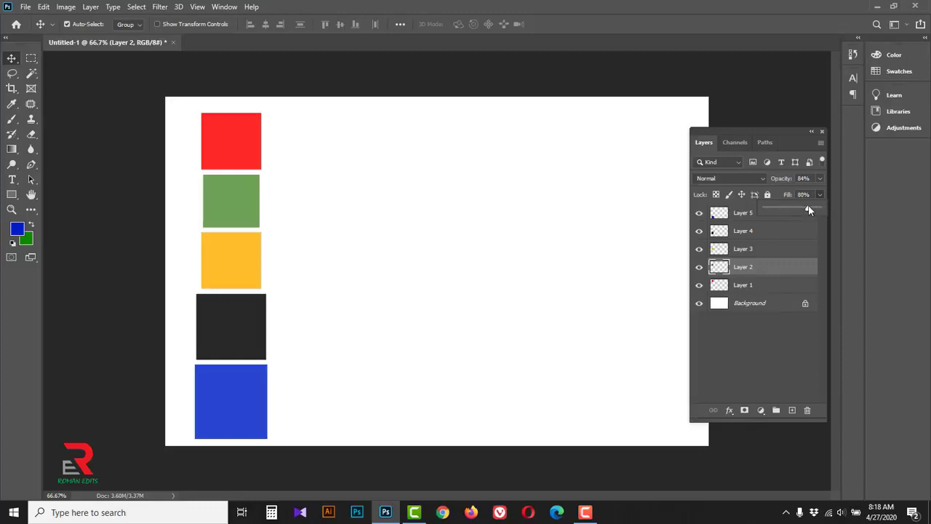
click(516, 222)
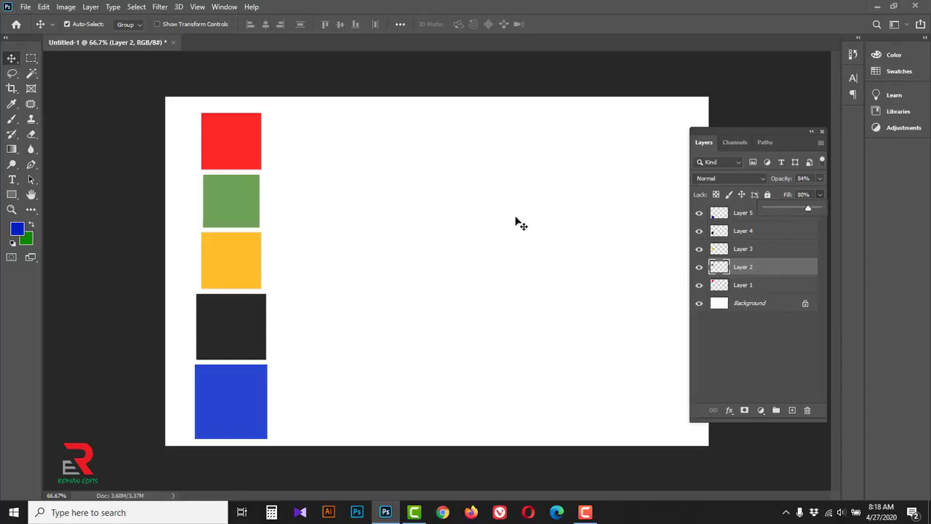
- Delete Layers 1 to 5 together so that only the Background layer remains
click(765, 215)
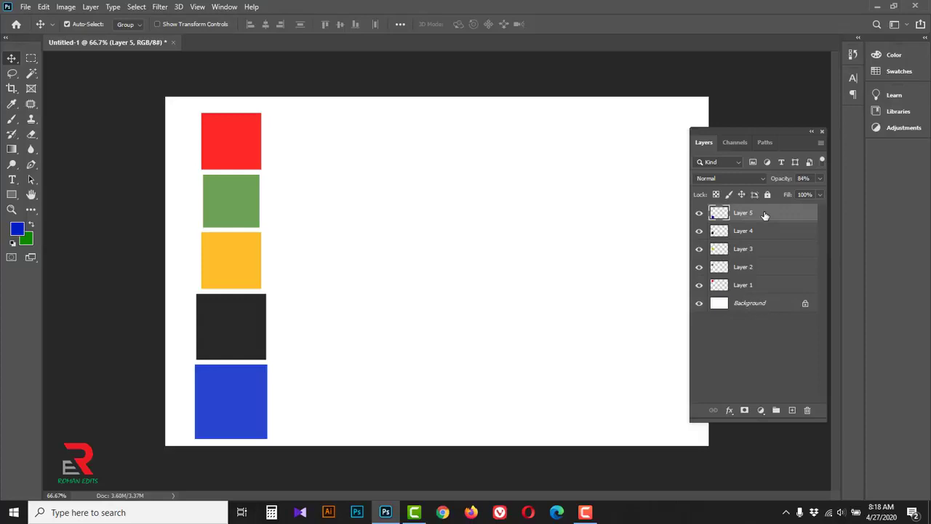
shift+click(786, 287)
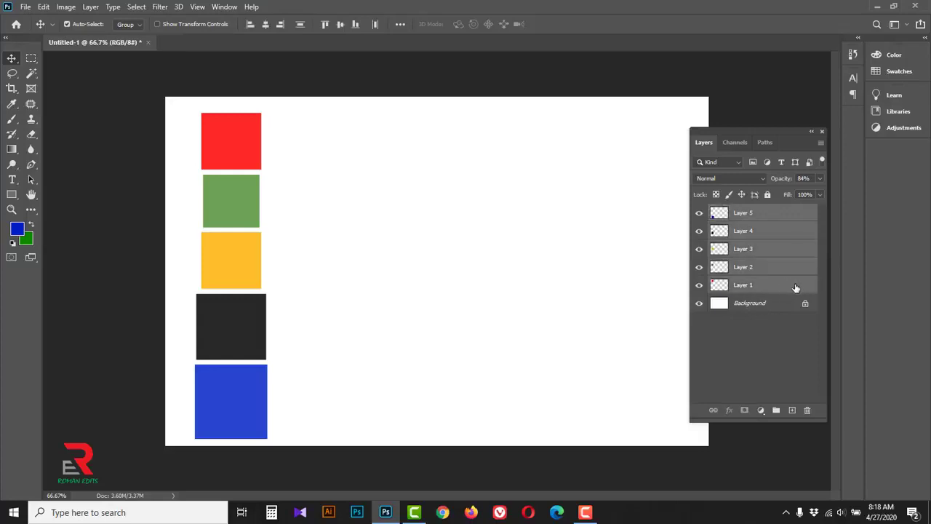
drag(795, 287, 808, 410)
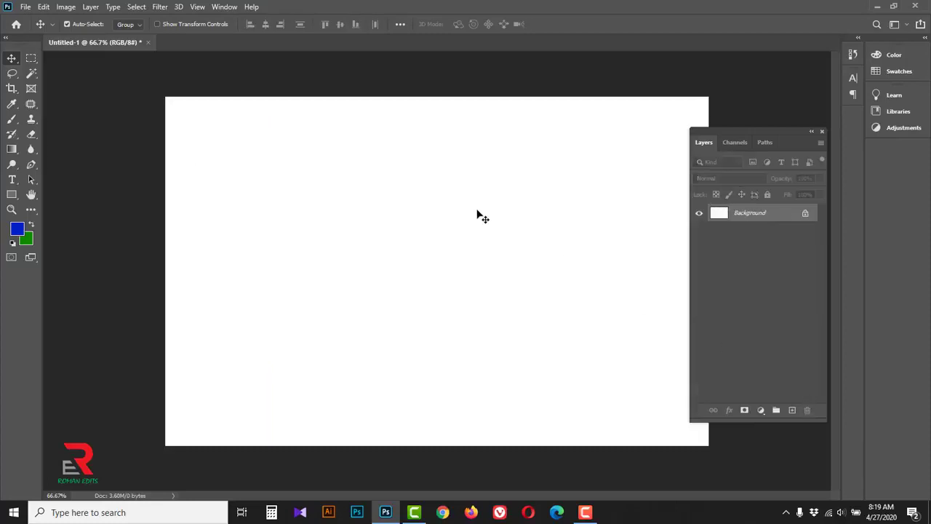
key(ctrl+z)
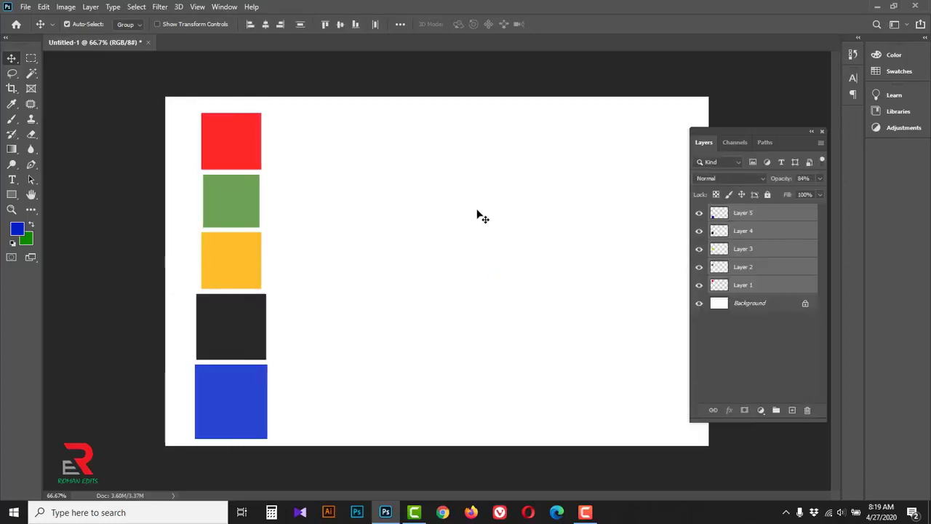
key(Delete)
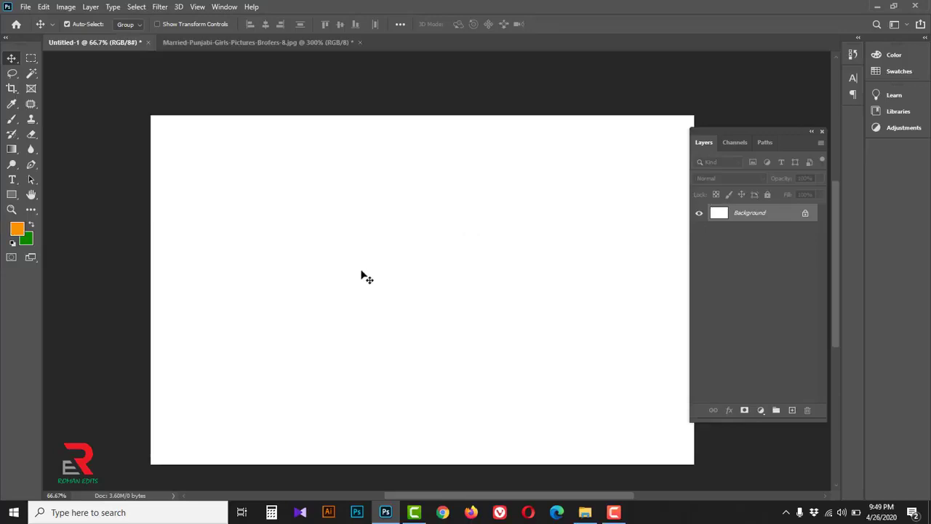
- Draw a large circular selection near the middle of the canvas with the Elliptical Marquee tool and add a new layer
click(30, 59)
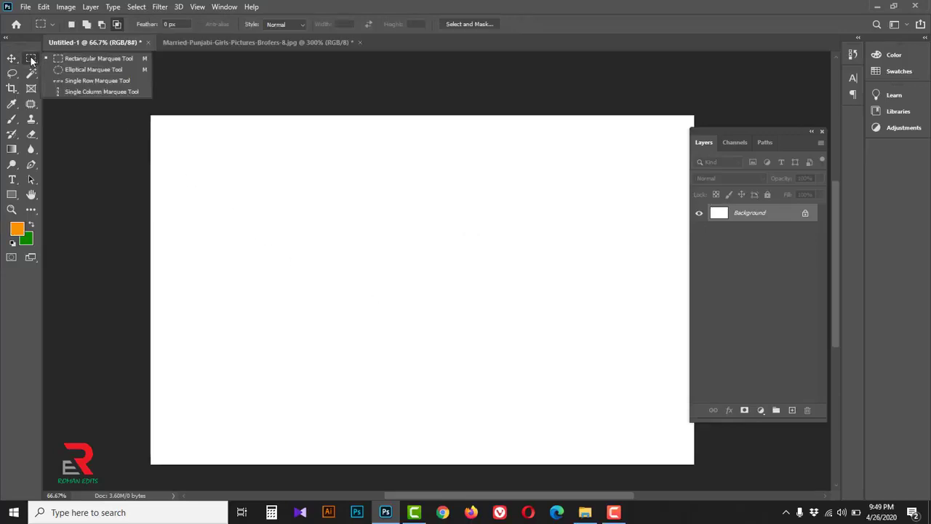
click(87, 69)
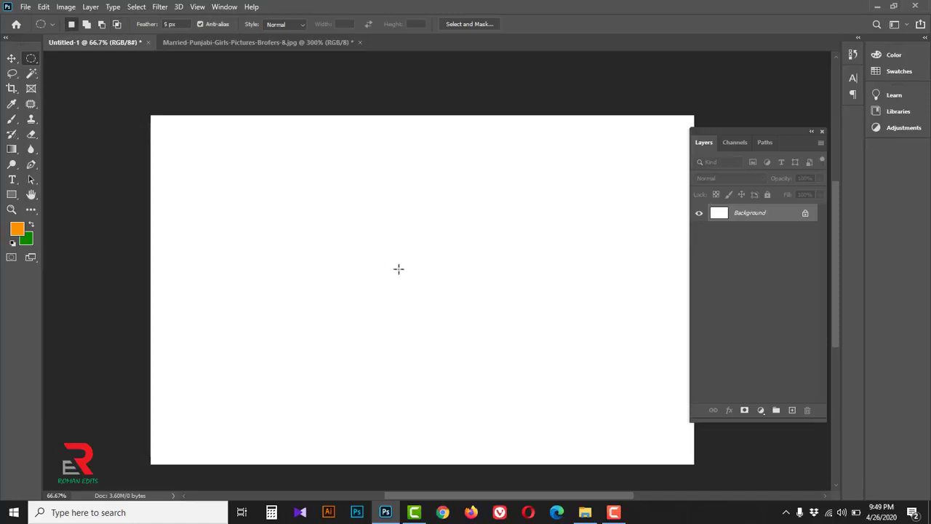
drag(399, 269, 518, 368)
click(518, 368)
click(791, 411)
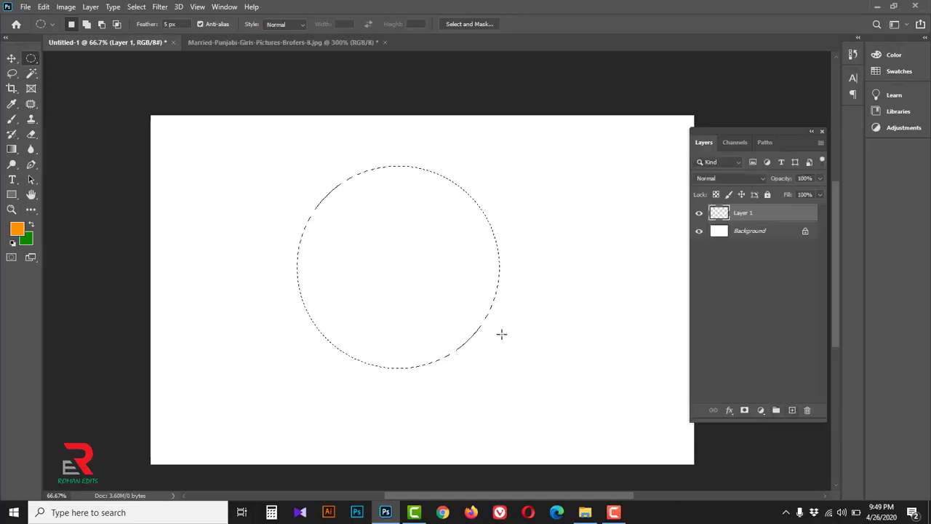
- Fill the circular selection with red ff0000 as the foreground color and deselect it
click(18, 230)
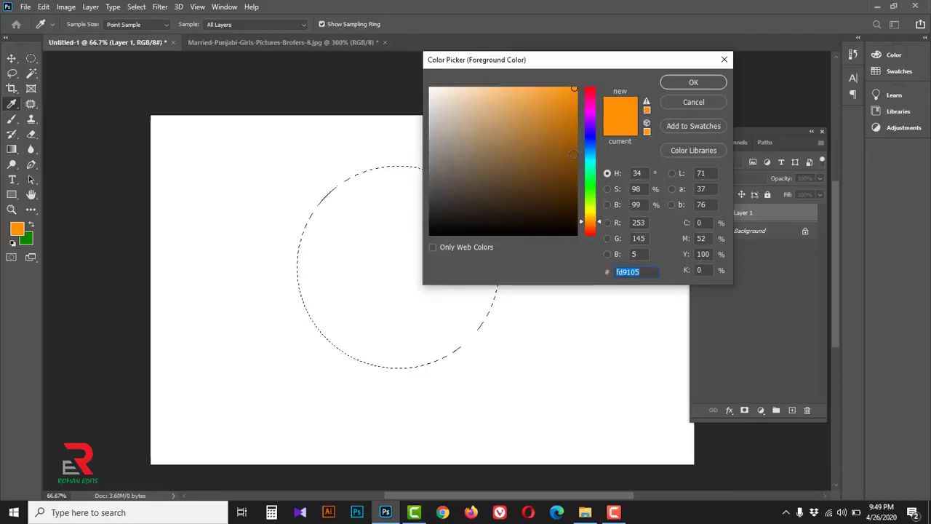
drag(595, 219, 595, 235)
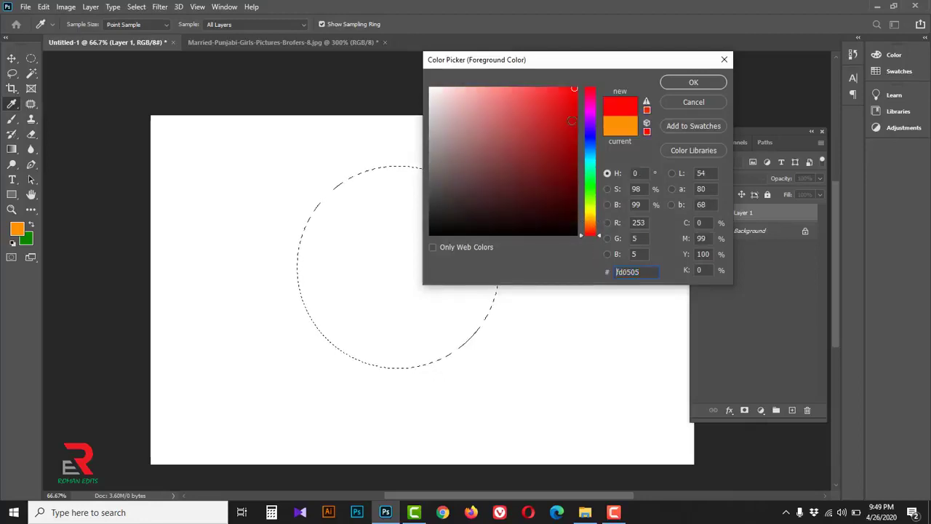
click(580, 87)
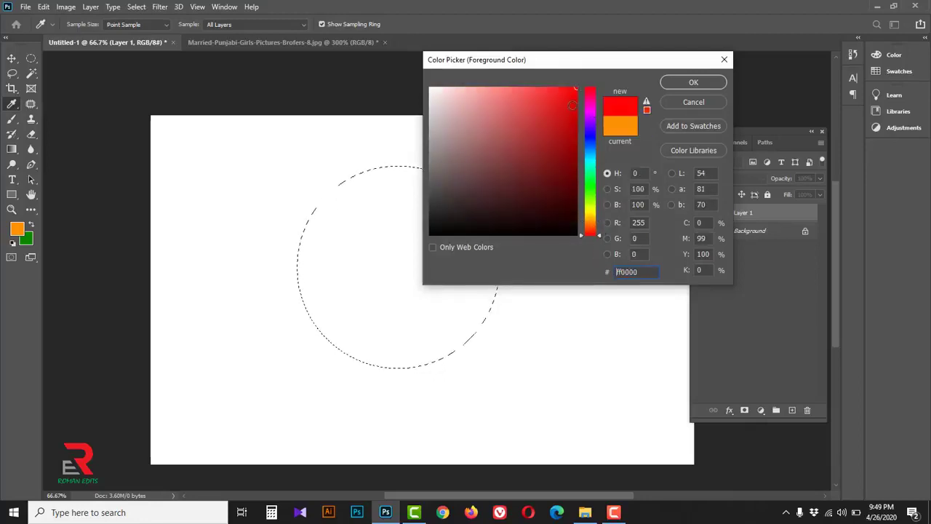
click(691, 83)
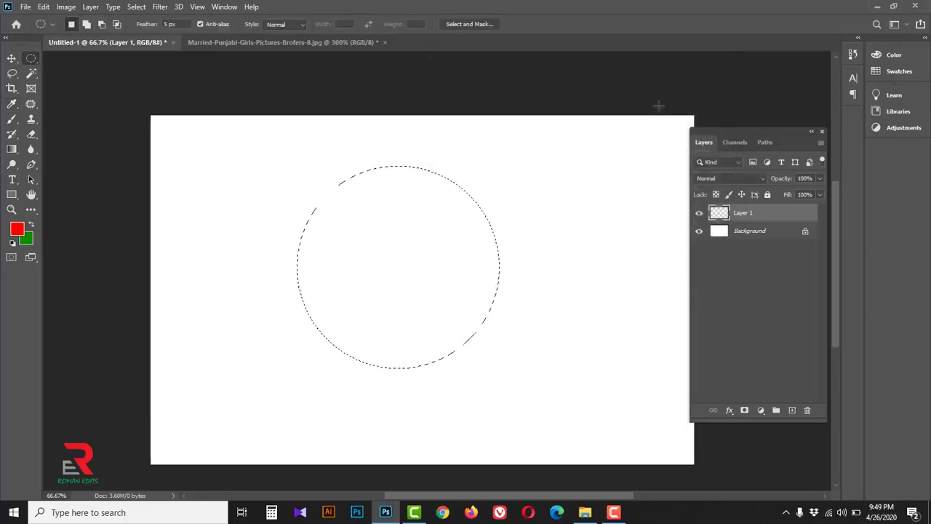
key(alt+BackSpace)
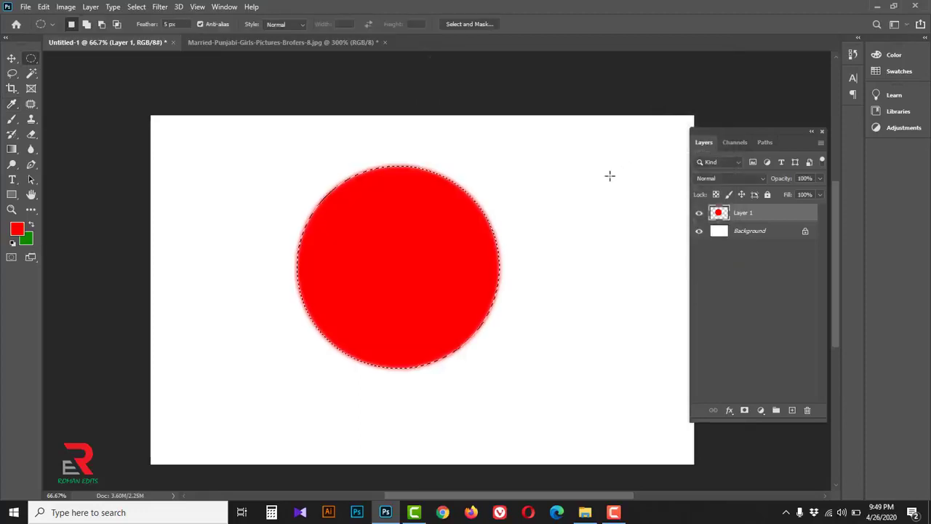
right_click(420, 227)
click(444, 231)
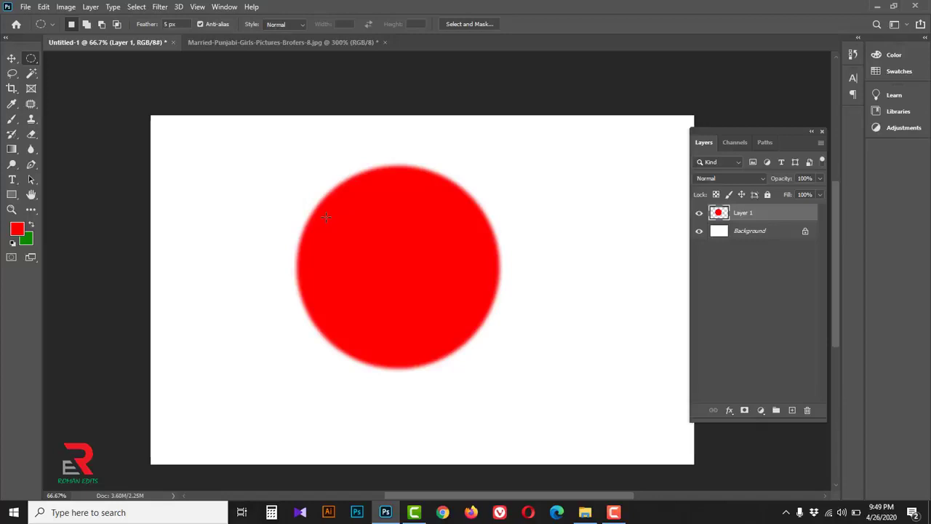
- Select two small horizontal ellipses as eyes on the upper half of the red circle and add a new layer
drag(326, 217, 373, 240)
key(shift)
drag(422, 218, 471, 240)
click(793, 409)
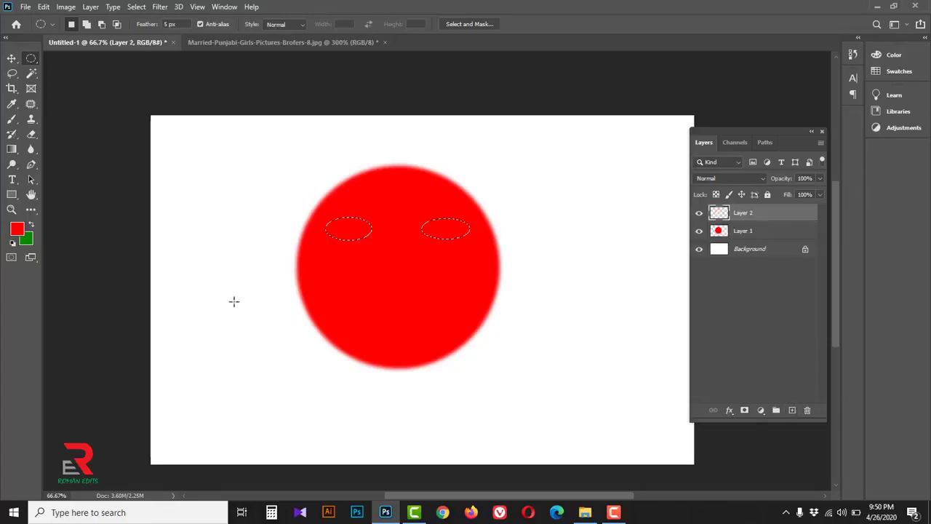
- Fill the two eye selections with white ffffff and deselect them
click(17, 231)
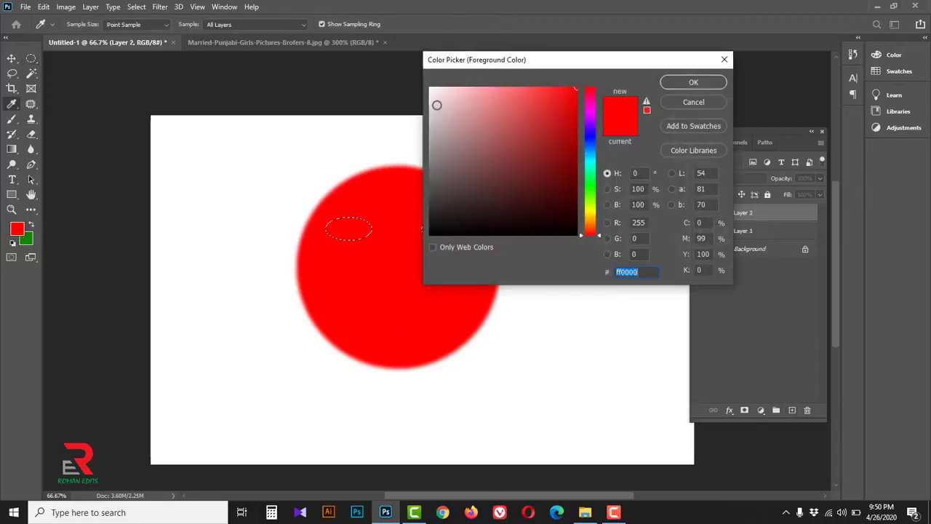
drag(437, 102, 428, 87)
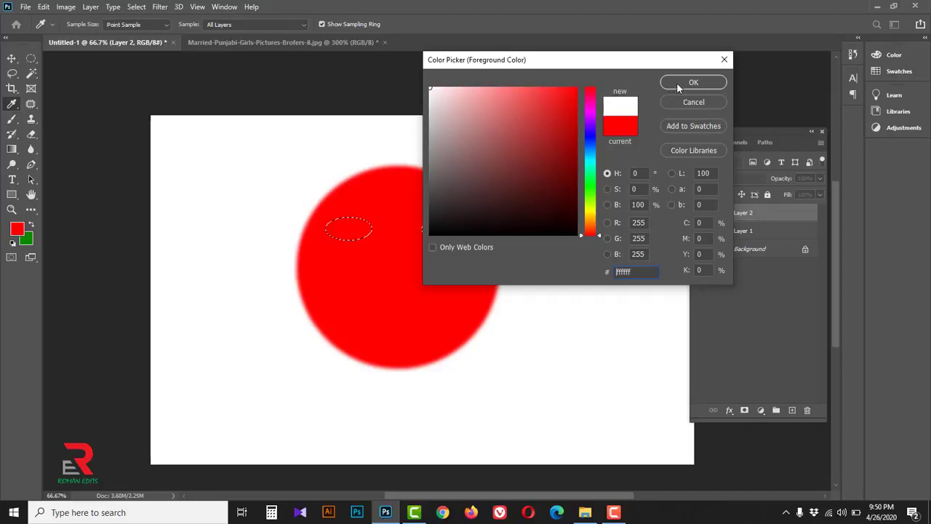
click(676, 83)
key(alt+BackSpace)
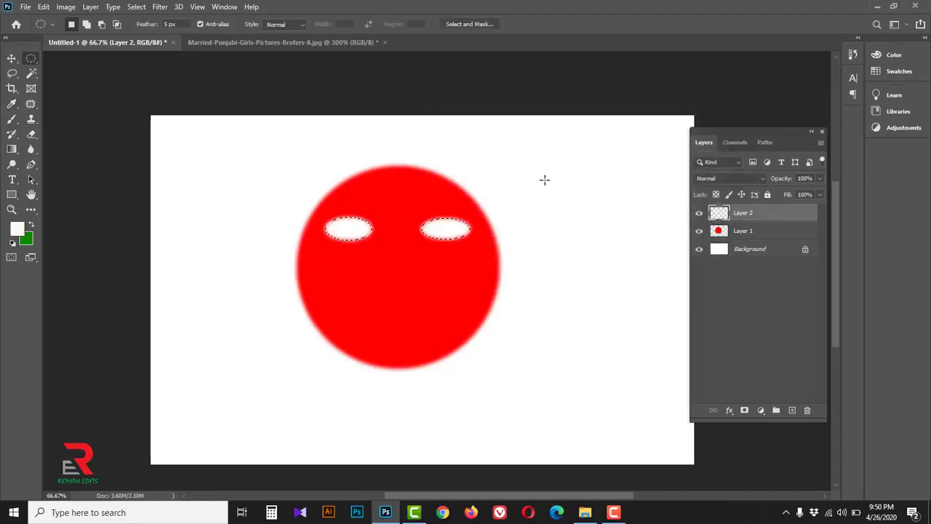
right_click(447, 231)
click(472, 234)
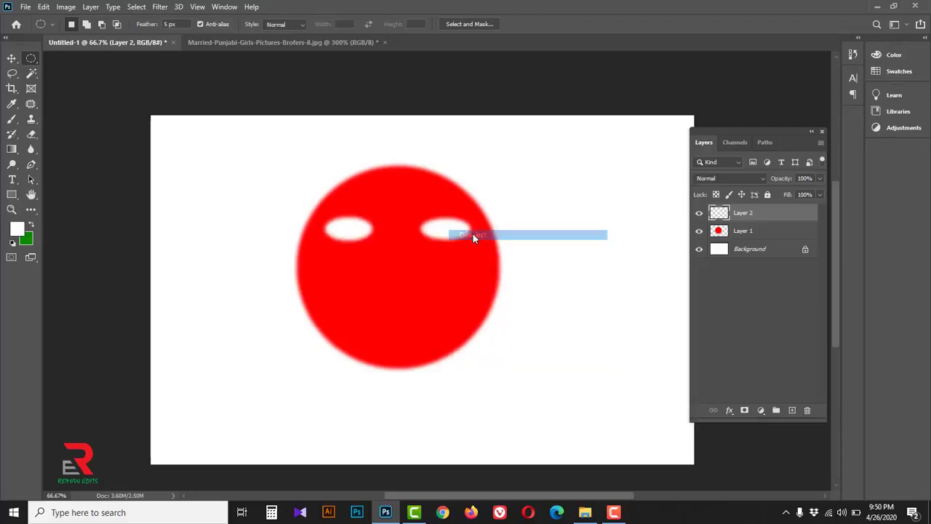
- Draw a small, wide mouth selection on the lower half of the red circle with the Rectangular Marquee tool
right_click(32, 61)
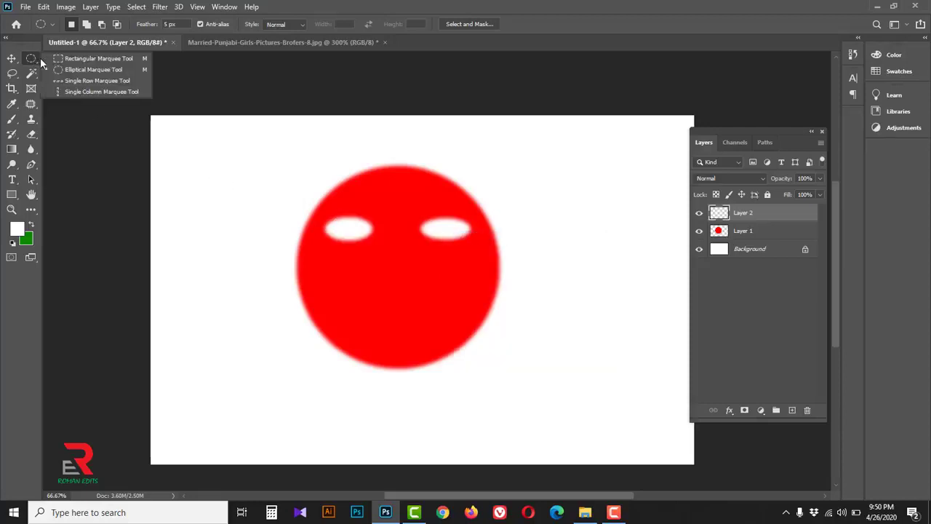
click(71, 61)
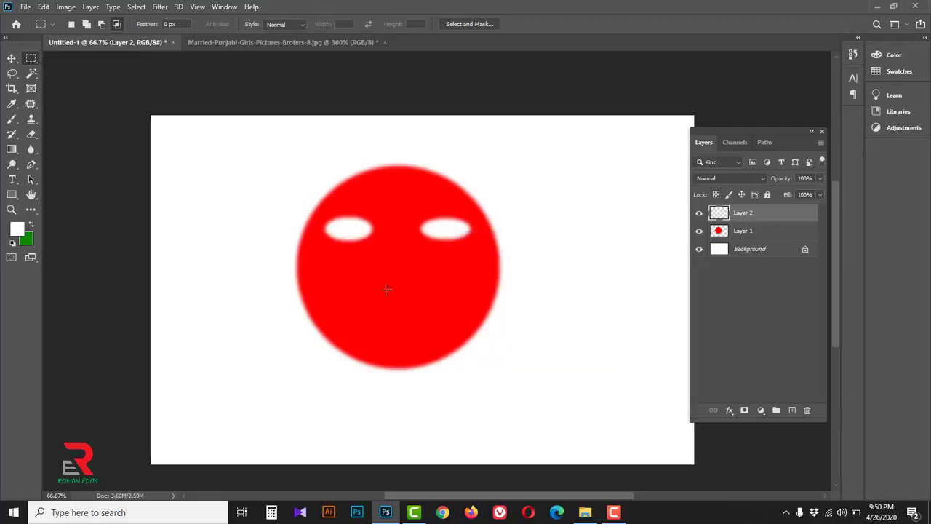
drag(375, 308, 435, 325)
- Fill the mouth selection with yellow ffd801 as the foreground color and deselect it
click(16, 234)
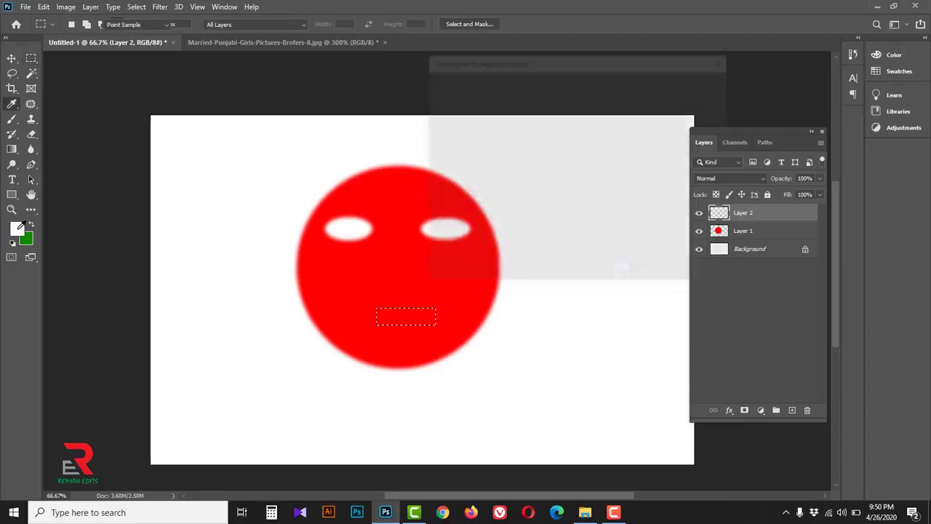
click(591, 209)
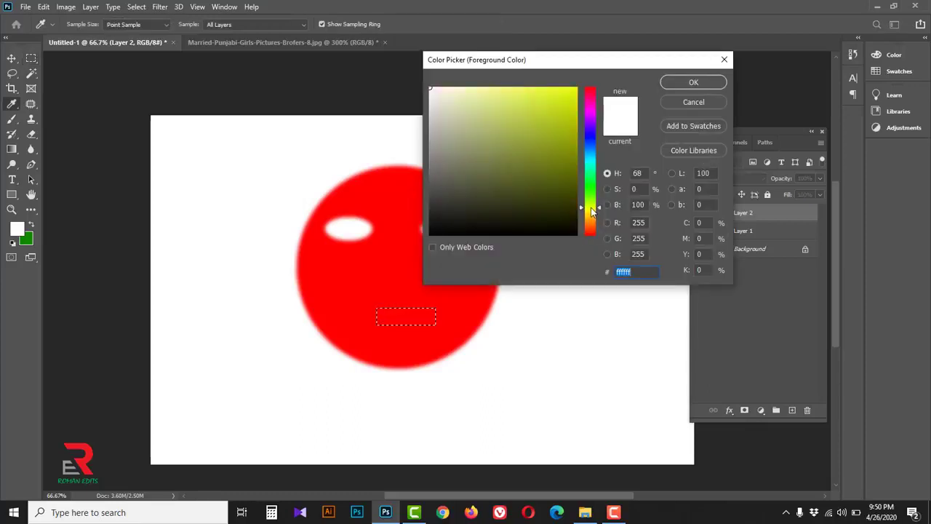
drag(571, 132, 514, 83)
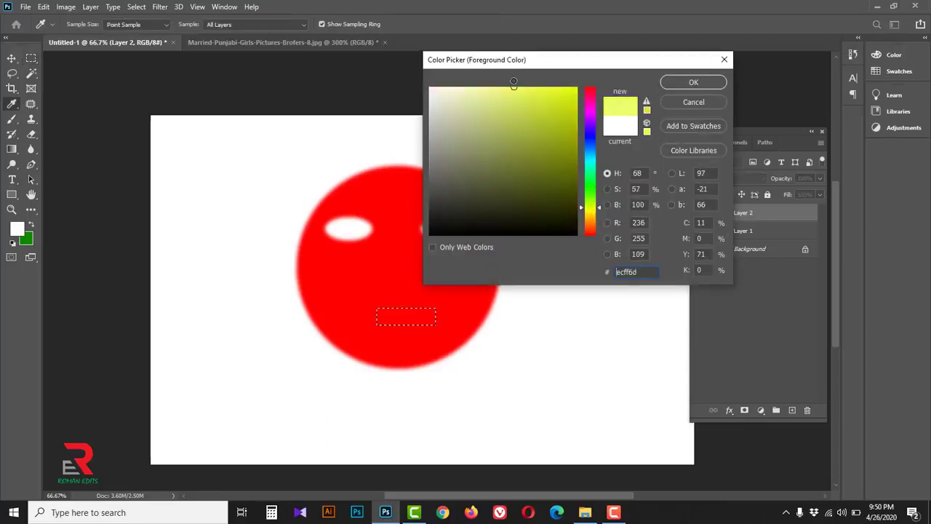
click(600, 216)
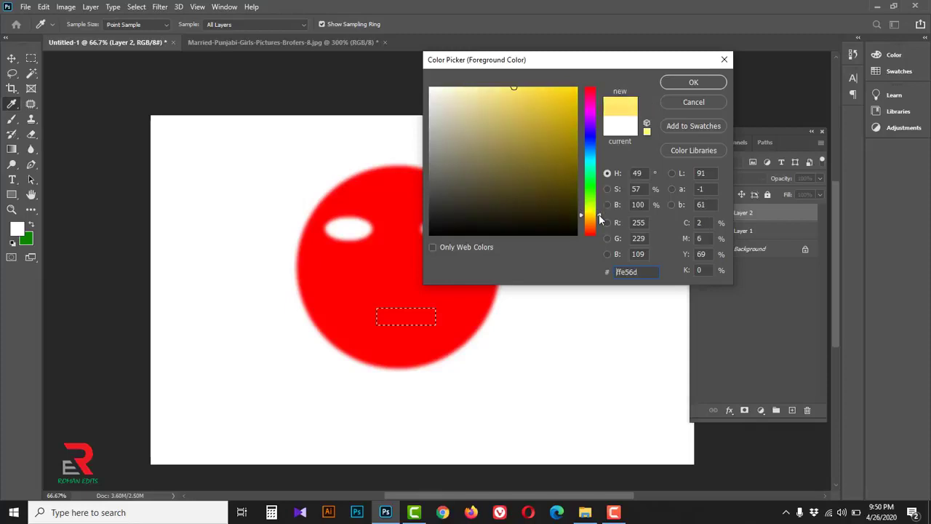
drag(573, 107, 576, 88)
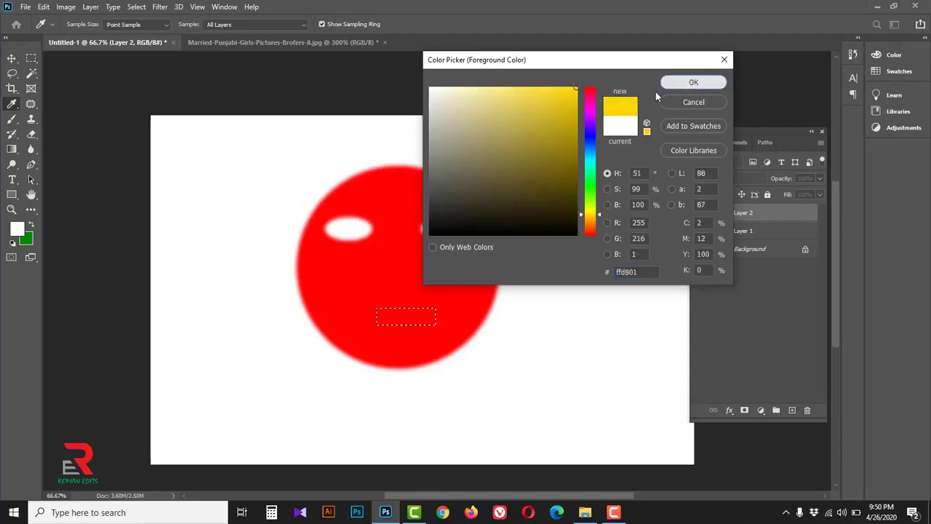
click(676, 83)
key(m)
key(alt+BackSpace)
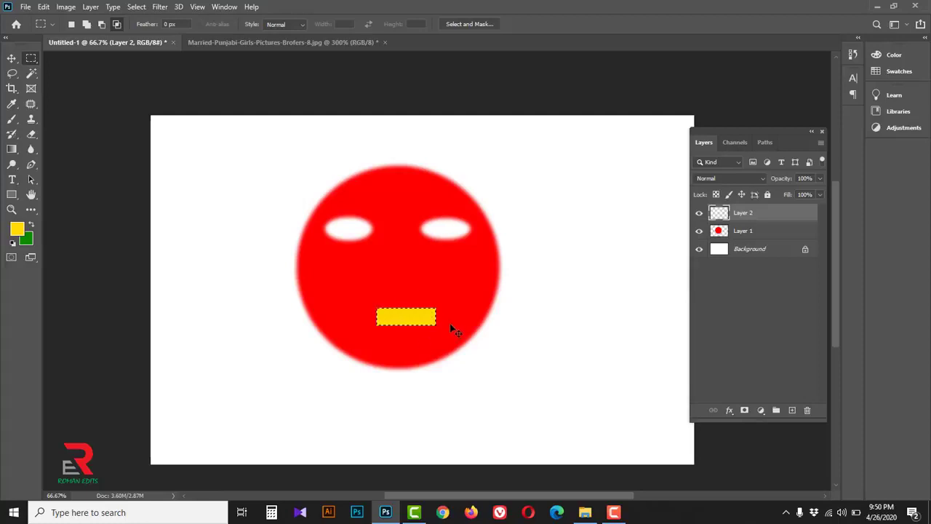
right_click(431, 317)
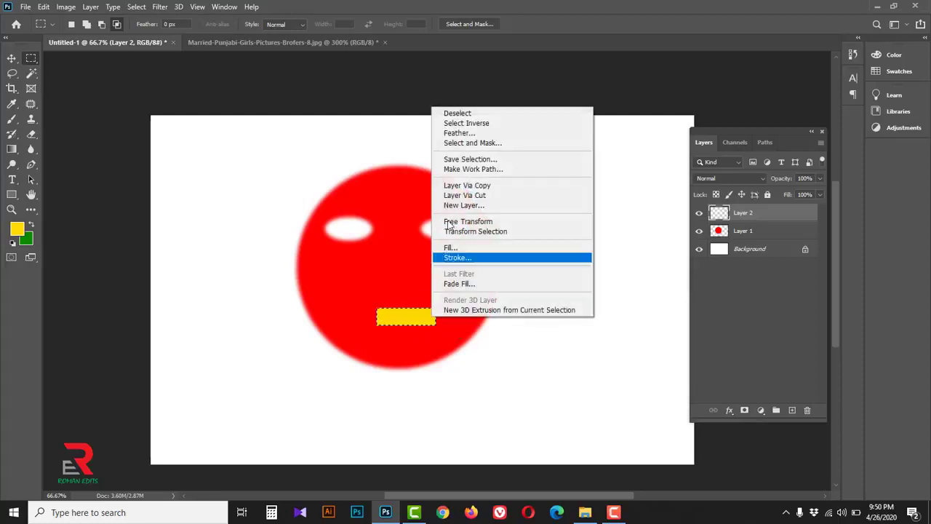
click(466, 110)
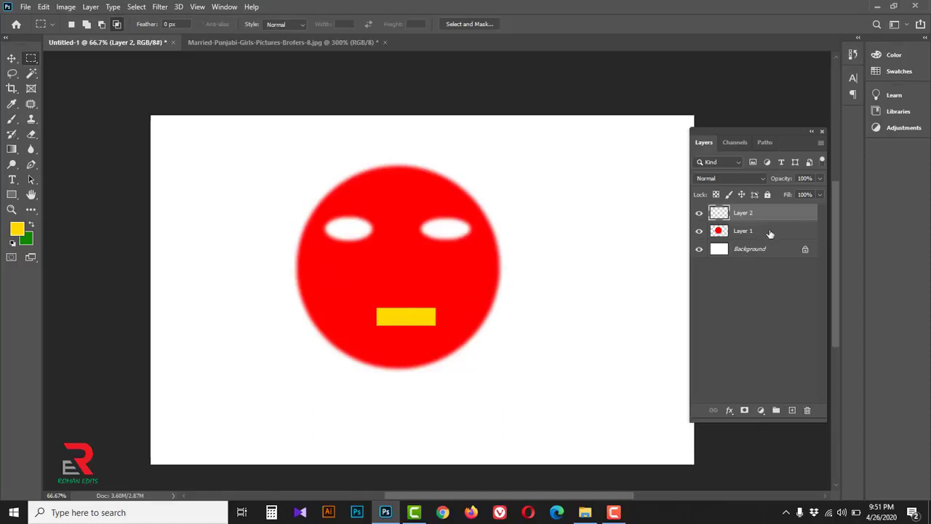
- Cut off the red circle's right edge on Layer 1 by deleting a tall, narrow rectangular selection over it
click(739, 232)
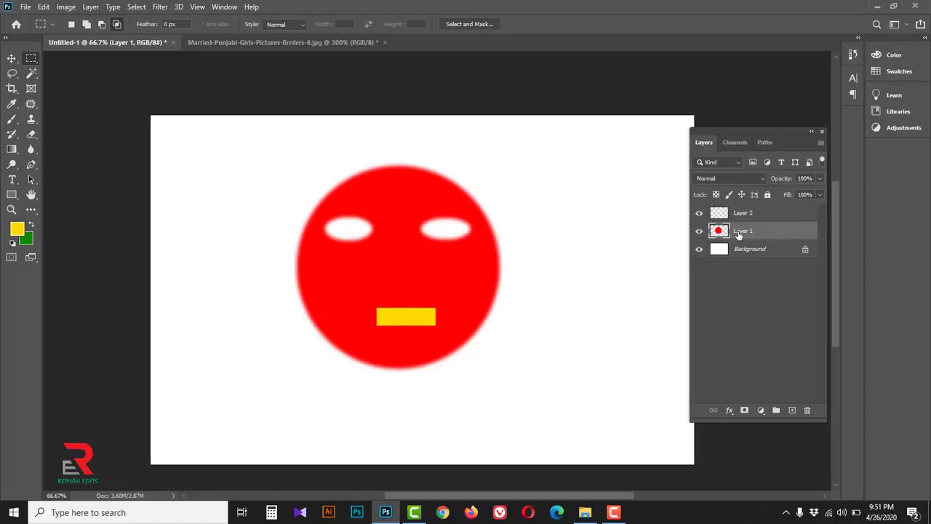
right_click(31, 59)
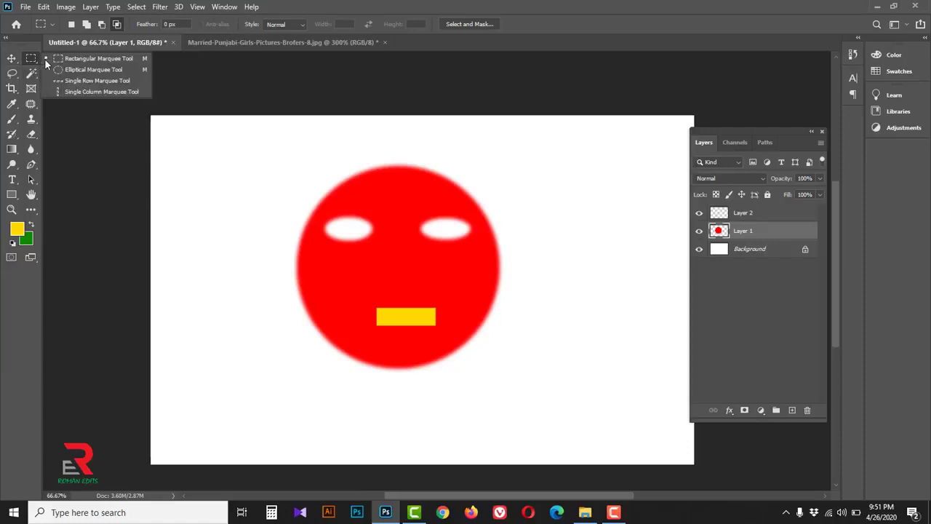
click(73, 61)
drag(521, 184, 484, 381)
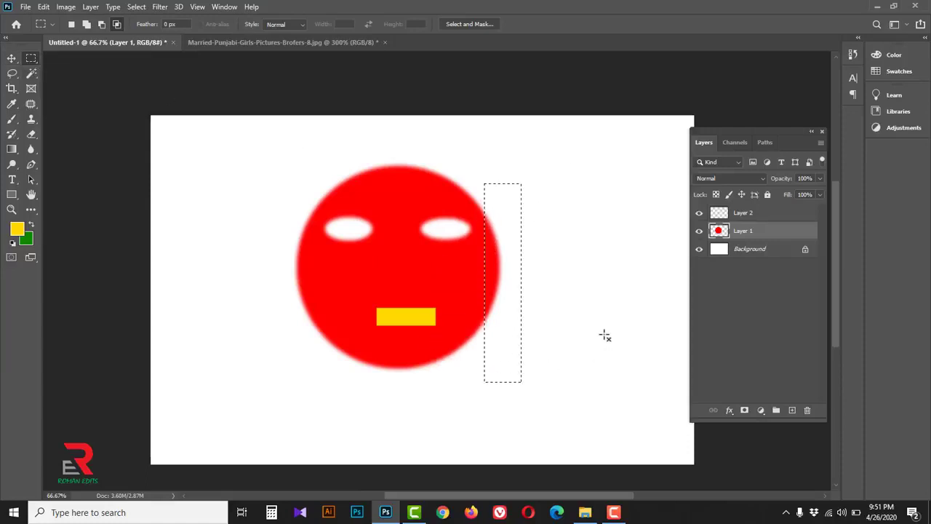
key(Delete)
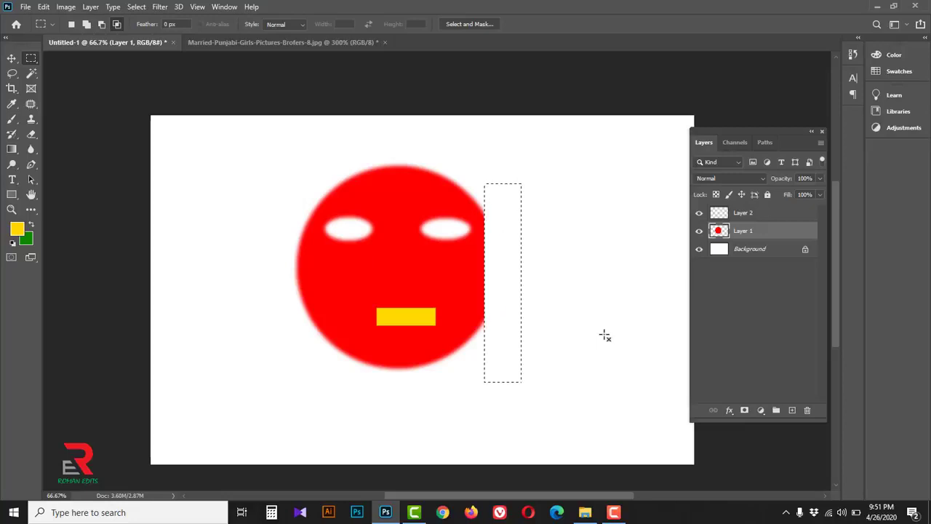
- Cut off the red circle's left edge on Layer 1 by deleting a tall rectangular selection over it, and deselect
drag(266, 177, 323, 399)
key(ctrl+d)
drag(270, 177, 322, 379)
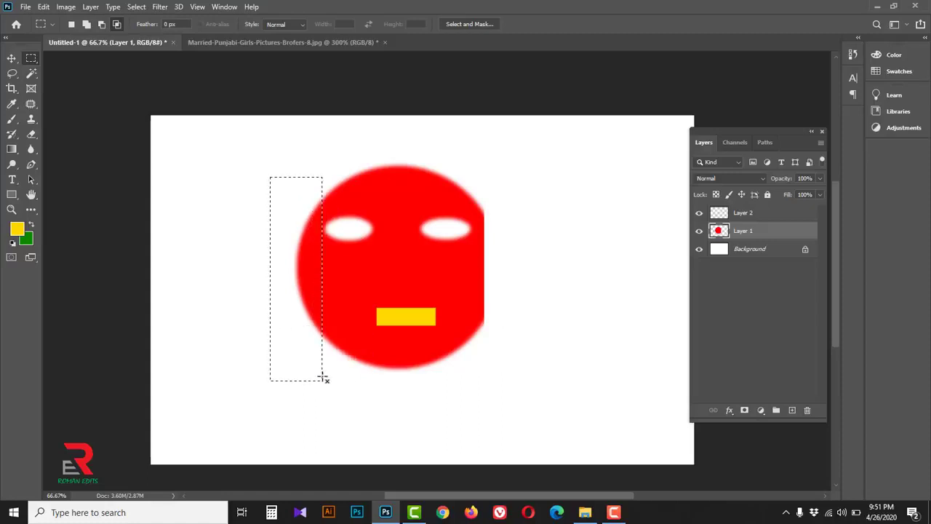
key(Delete)
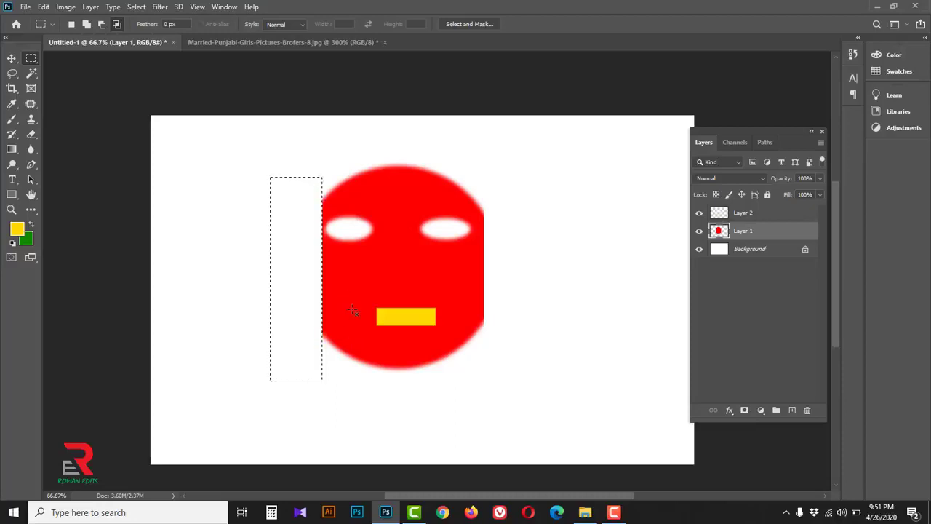
right_click(300, 232)
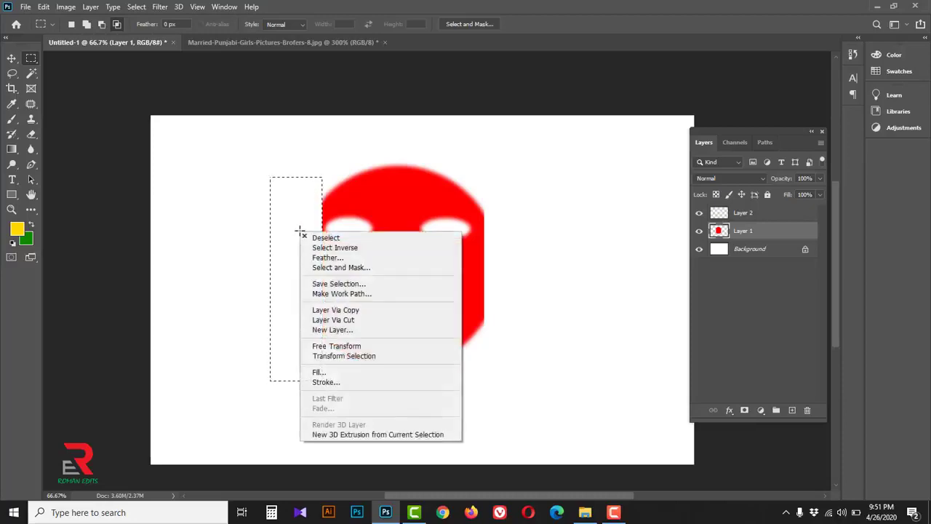
click(320, 246)
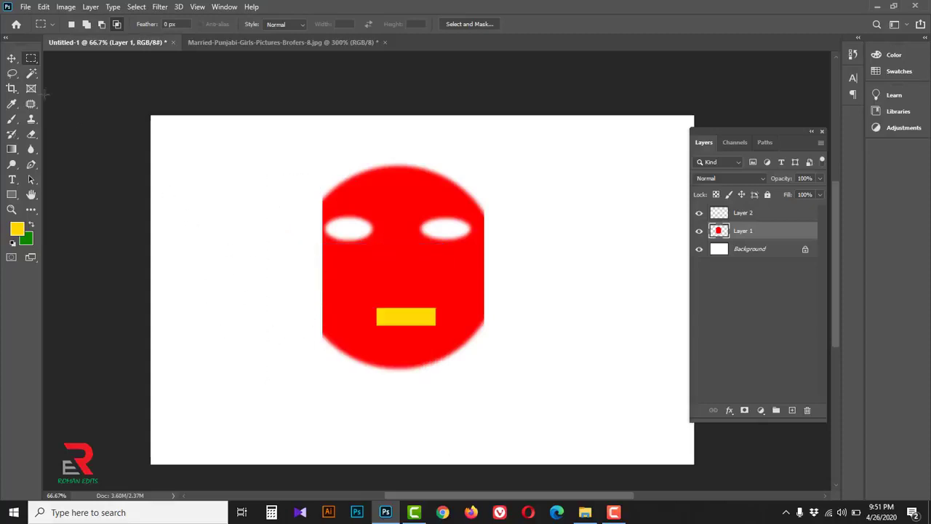
- On a new layer, fill a wide rectangular selection below the face with purple 7a03a6 and deselect it
drag(440, 439, 549, 449)
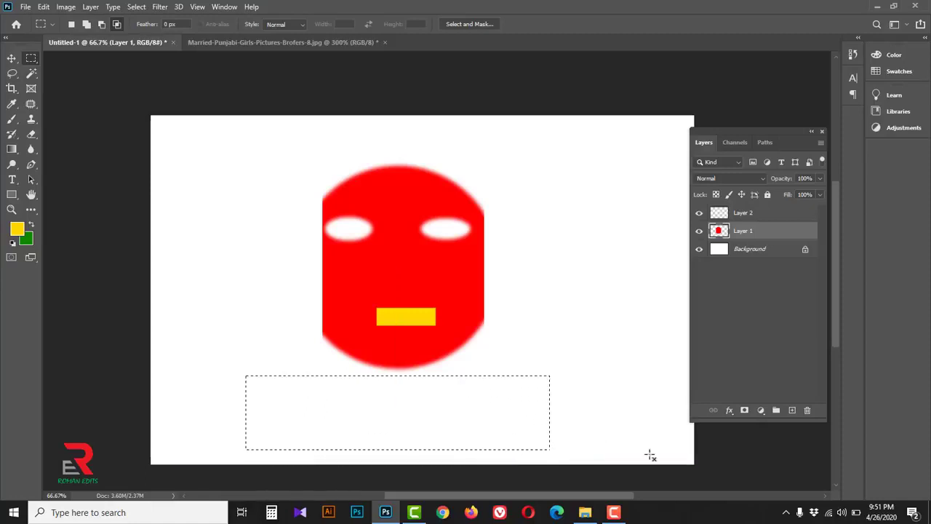
click(792, 411)
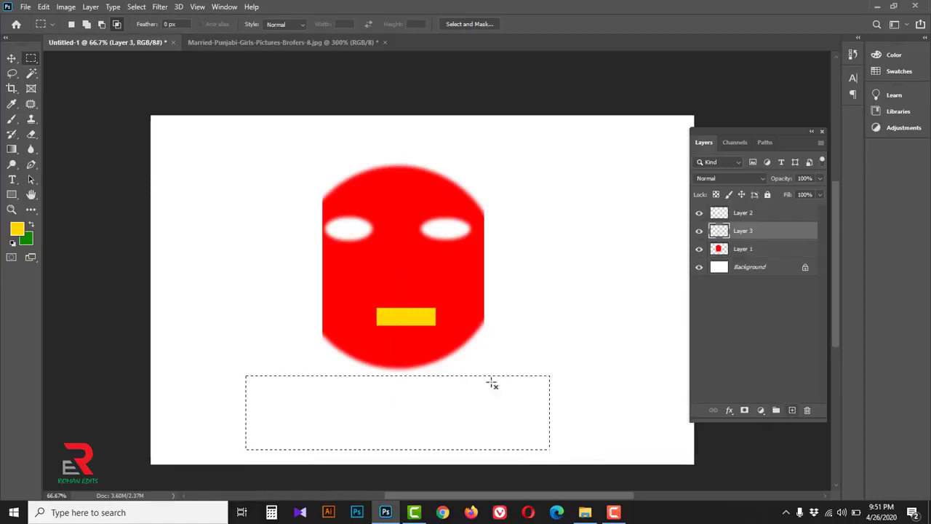
click(19, 230)
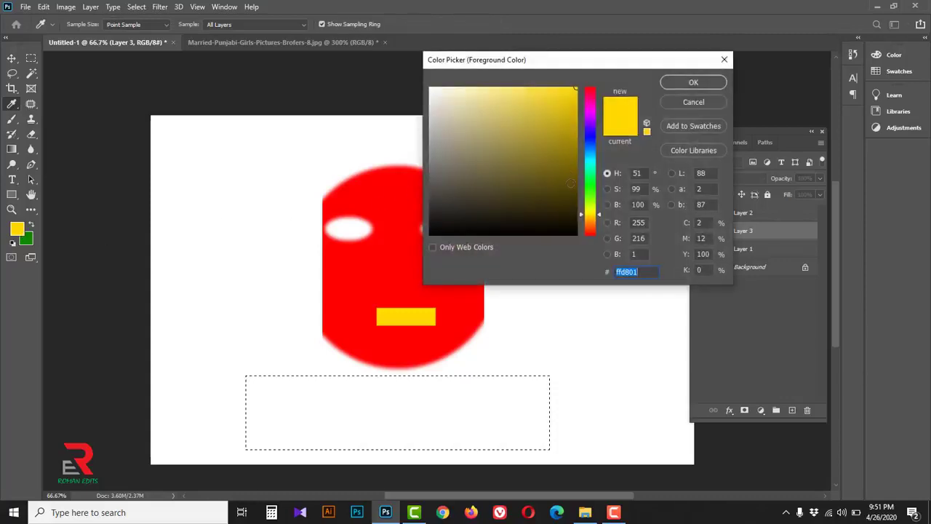
click(589, 140)
mouse_move(592, 134)
mouse_down()
mouse_move(592, 119)
mouse_move(575, 110)
mouse_move(574, 138)
mouse_up()
click(681, 84)
key(m)
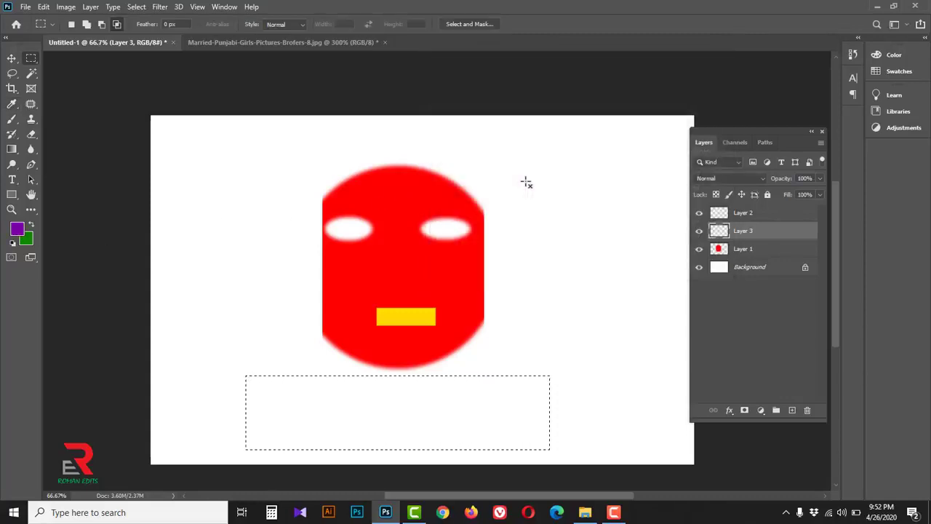
key(alt+BackSpace)
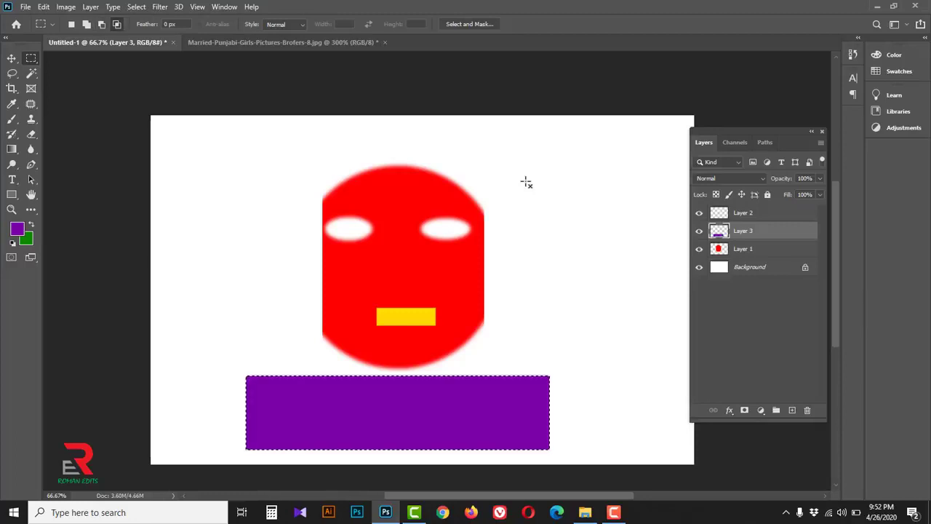
right_click(447, 398)
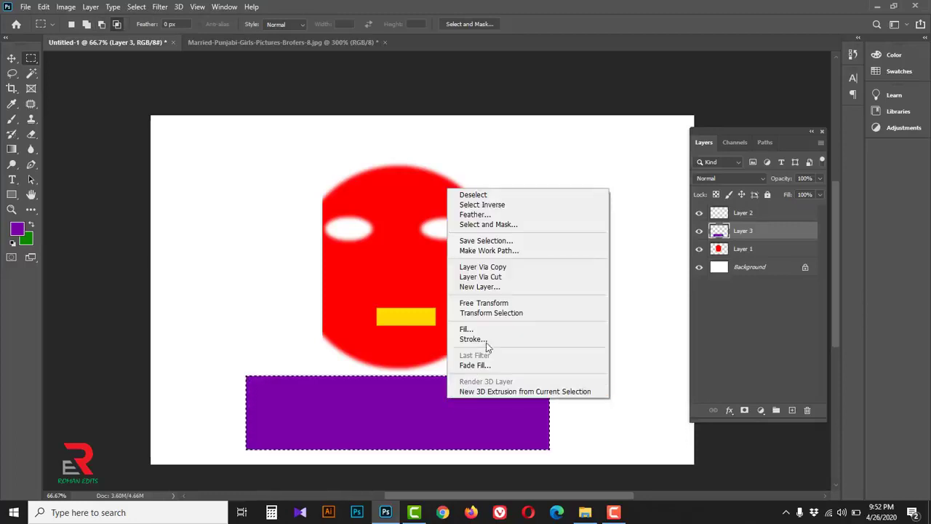
click(487, 195)
- Hide and show Layer 2, and lower its opacity to 40% before restoring it to 100%
key(v)
click(704, 215)
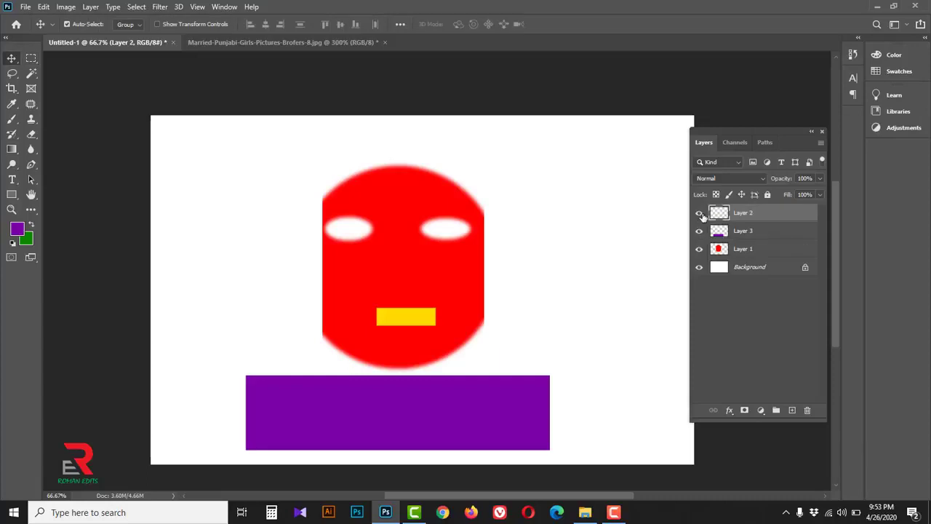
click(700, 214)
click(699, 214)
click(820, 178)
drag(820, 191, 787, 193)
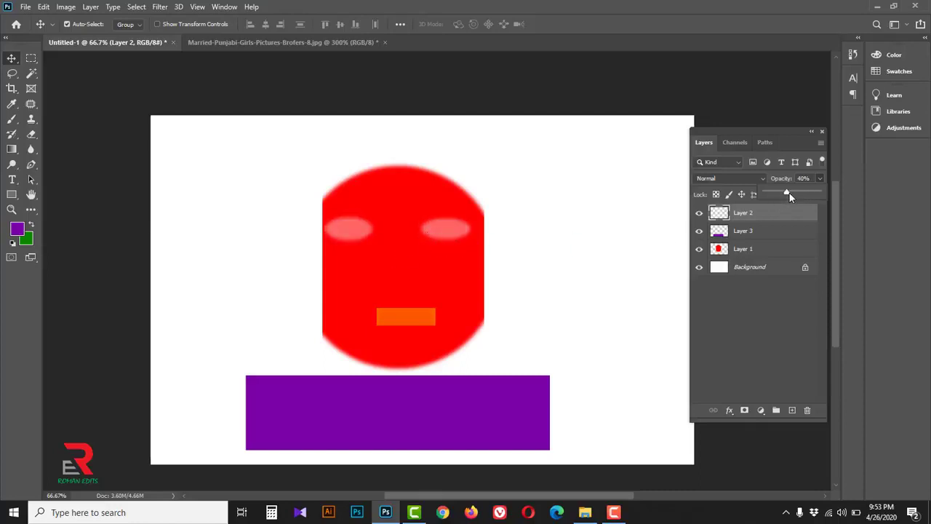
drag(807, 192, 827, 192)
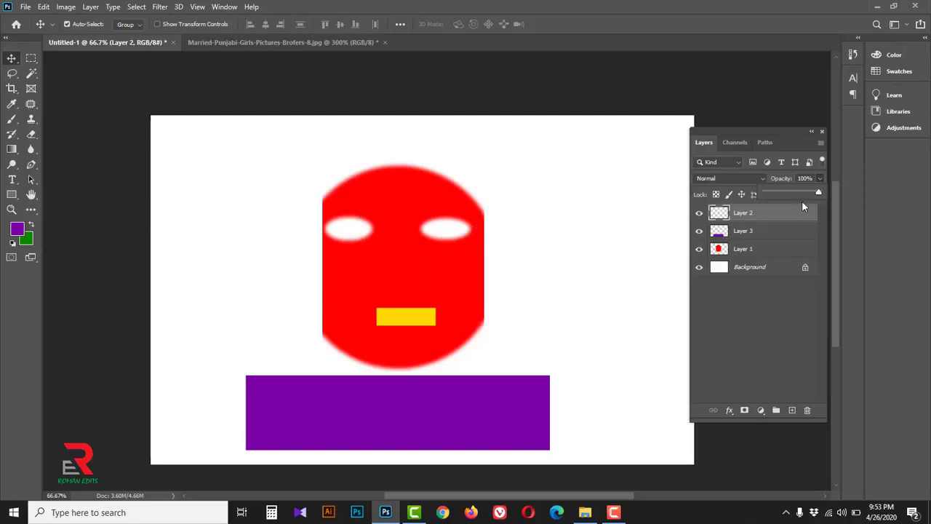
- Try Layer 2's Fill setting and blend modes such as Exclusion, returning to 100% fill and Normal mode
click(800, 215)
click(821, 194)
mouse_move(812, 210)
mouse_down()
mouse_move(765, 210)
mouse_move(826, 211)
mouse_up()
click(728, 179)
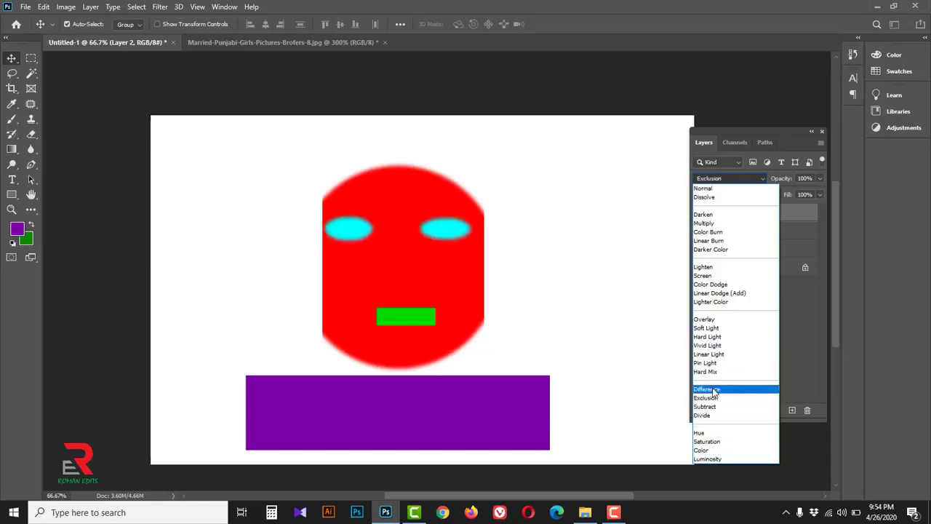
click(790, 206)
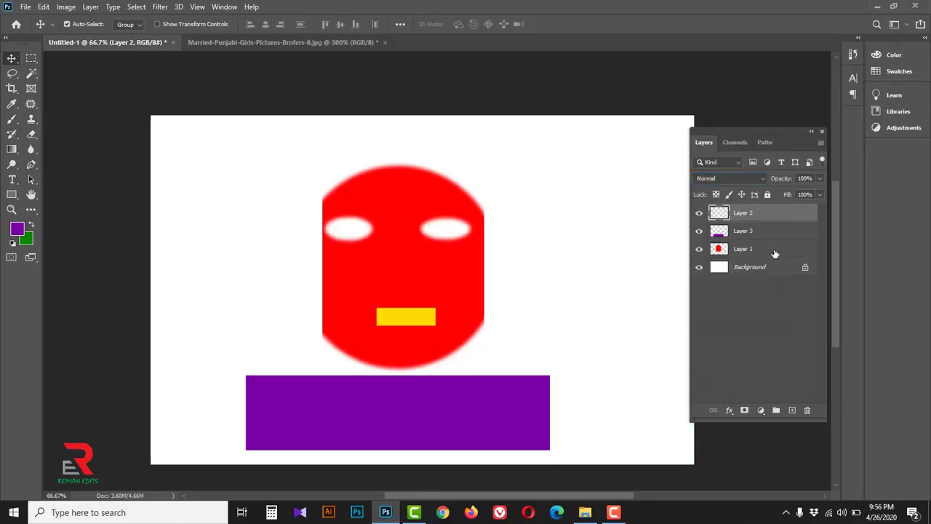
- Load the outline of the red shape on Layer 1 as a selection directly from its thumbnail, and deselect it
click(774, 251)
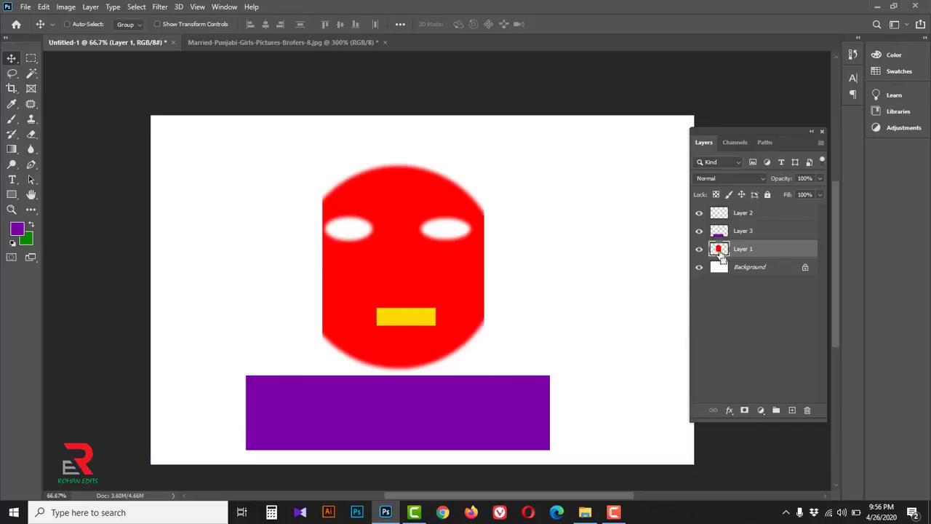
ctrl+click(719, 248)
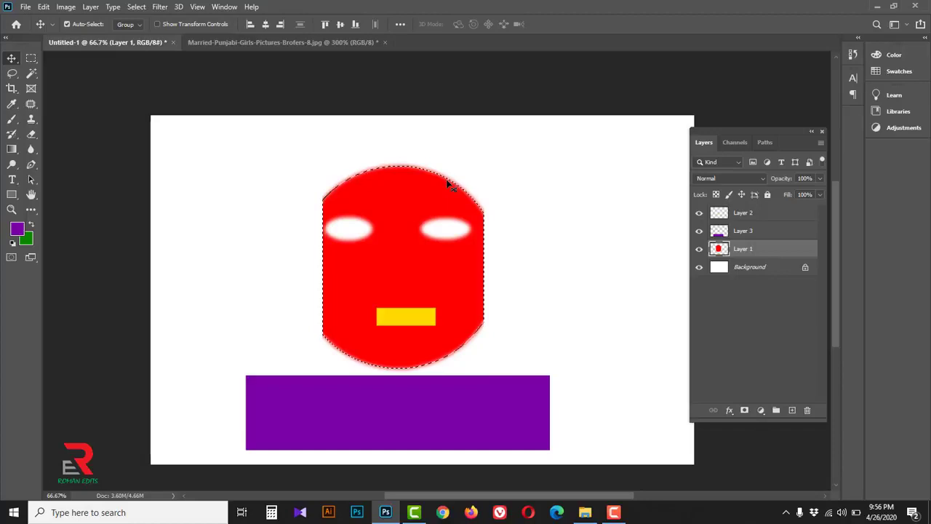
click(136, 7)
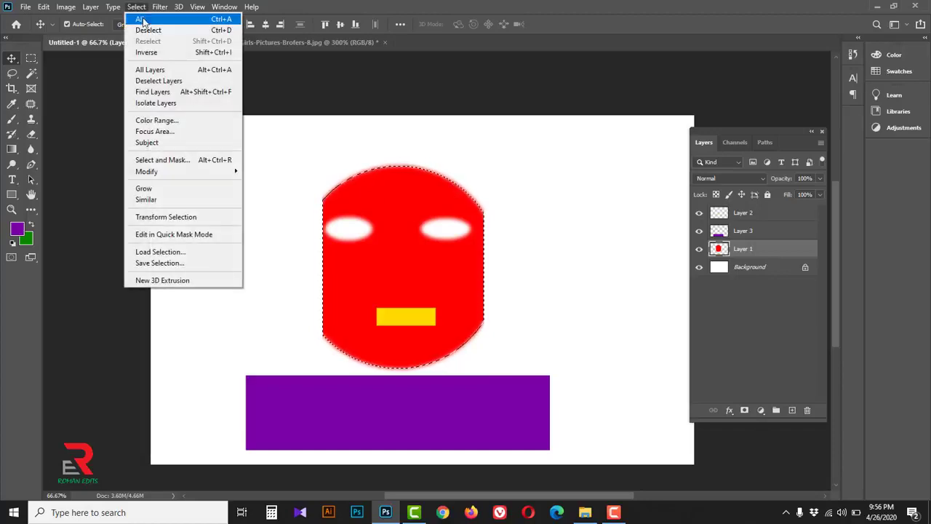
click(148, 30)
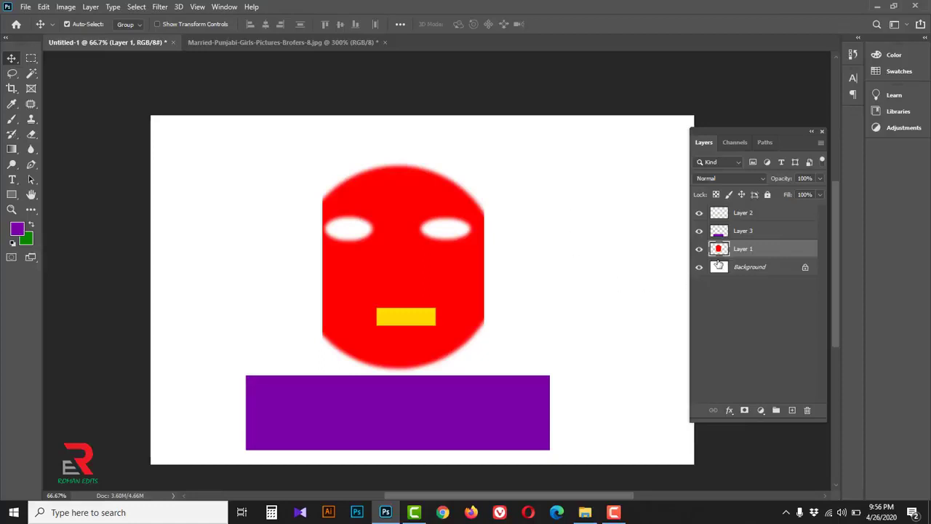
- Select the red shape's pixels on Layer 1 with the Select Pixels command and deselect them
right_click(718, 249)
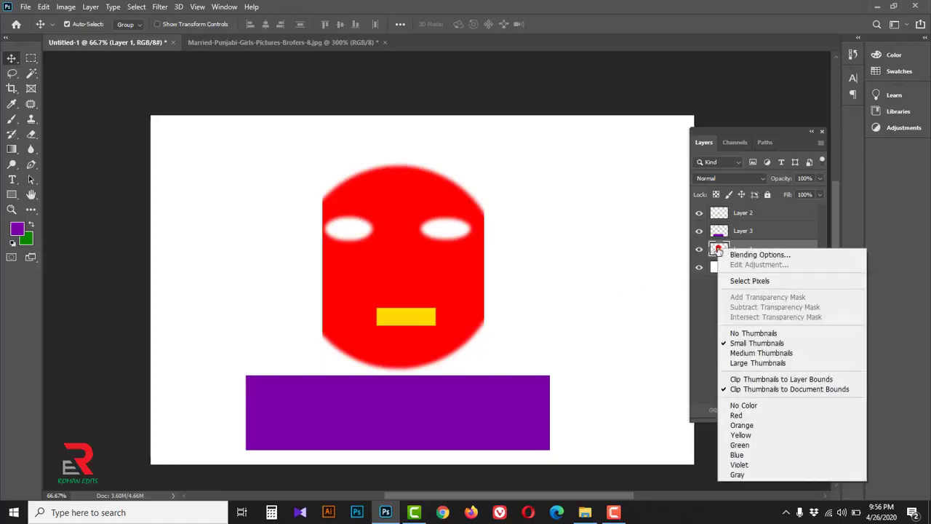
click(742, 282)
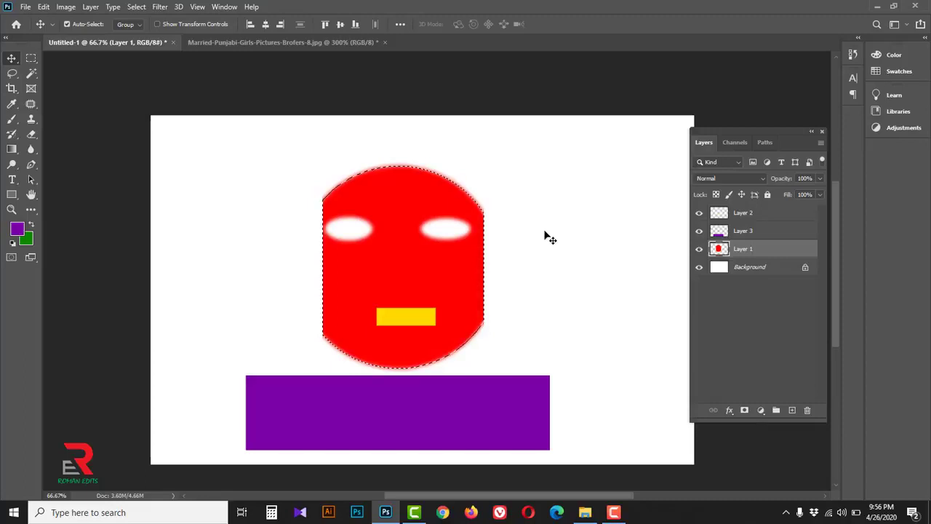
click(136, 7)
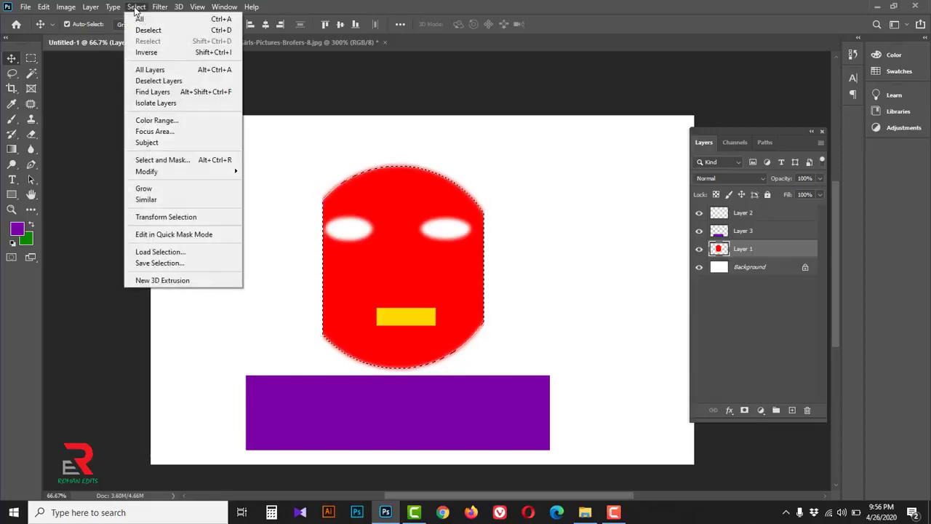
click(148, 30)
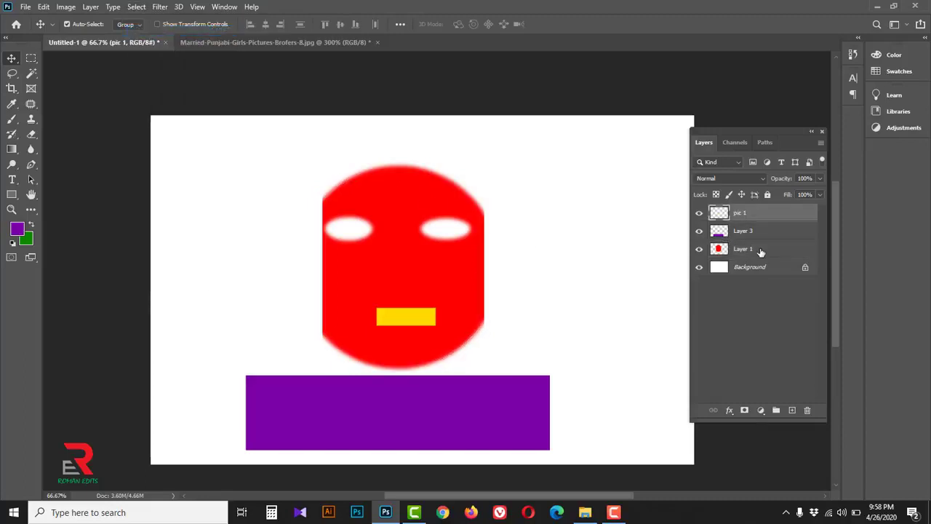
- Group the layers pic 1, Layer 3 and Layer 1, and check the group by hiding, showing and expanding it
shift+click(760, 251)
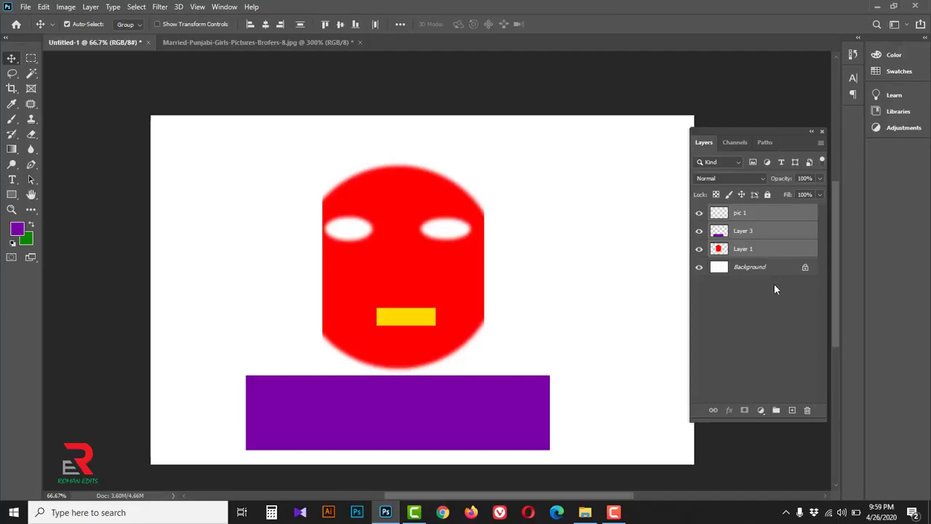
click(776, 411)
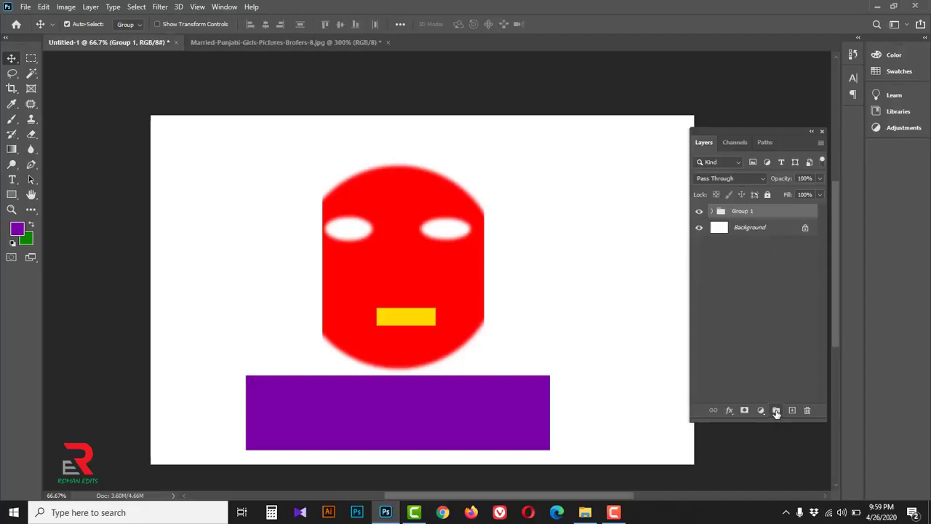
click(699, 211)
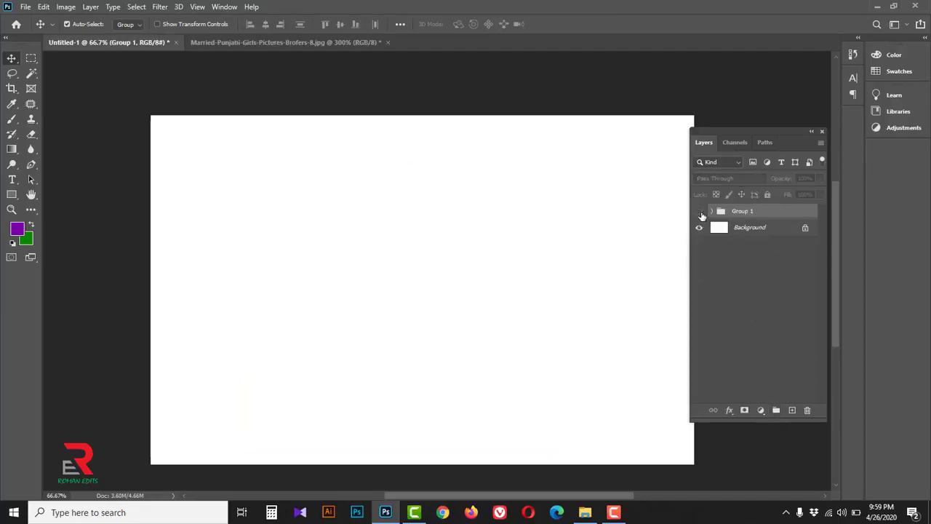
click(699, 212)
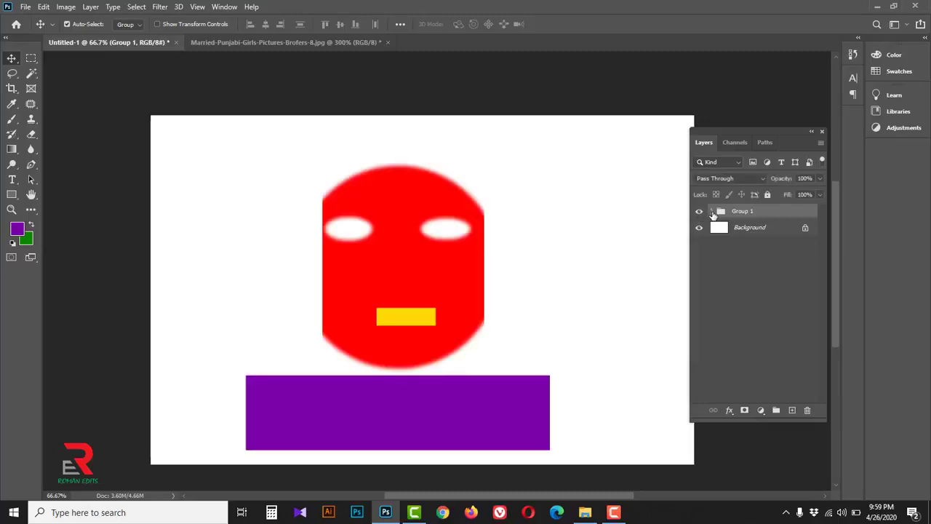
click(712, 211)
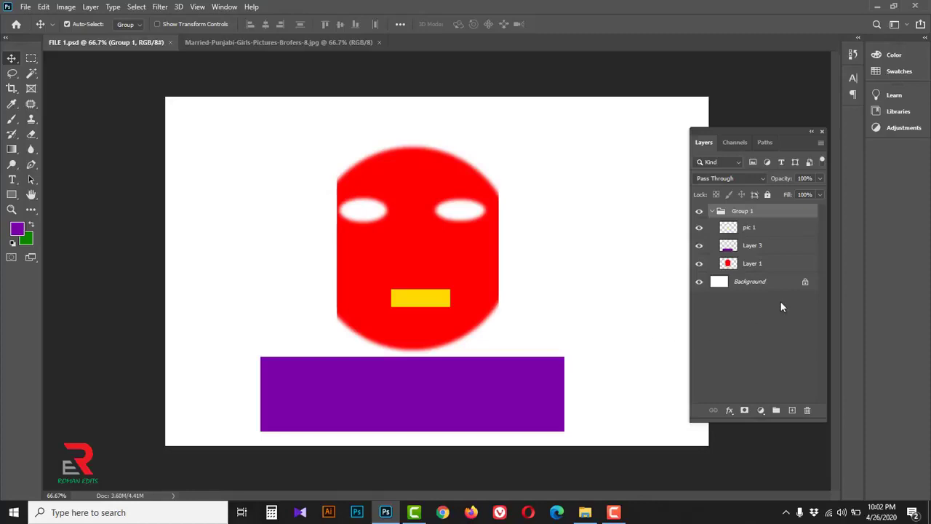
- Delete the Background layer from FILE 1.psd
click(787, 289)
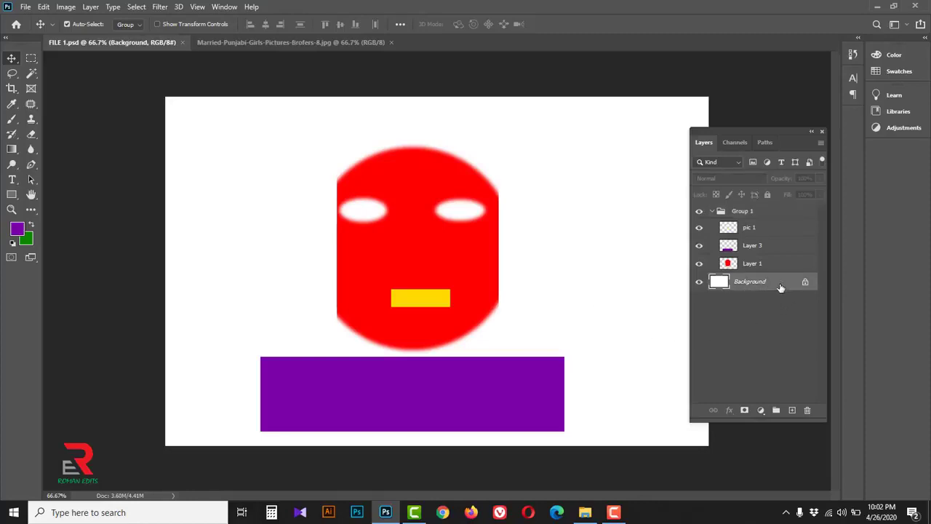
drag(782, 287, 806, 410)
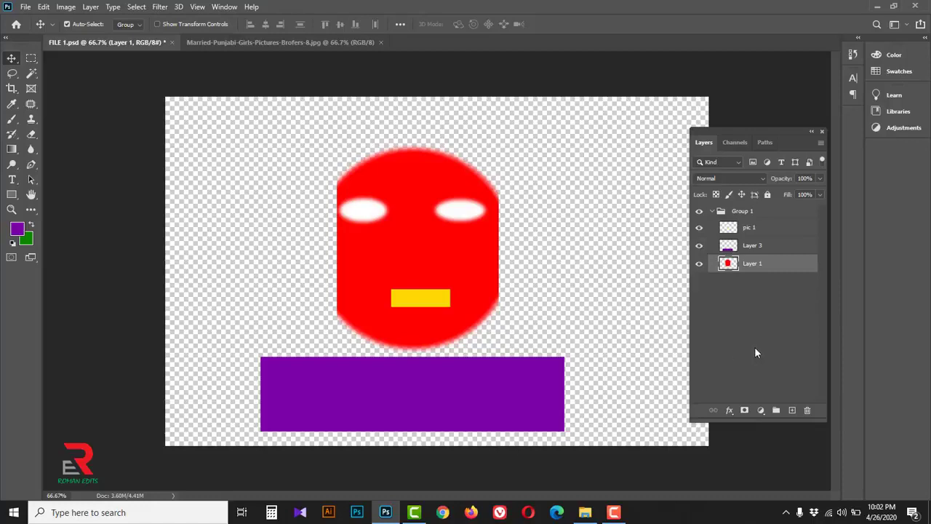
- Add a Solid Color fill layer above Layer 1 in green with RGB 48, 152, 8
click(762, 412)
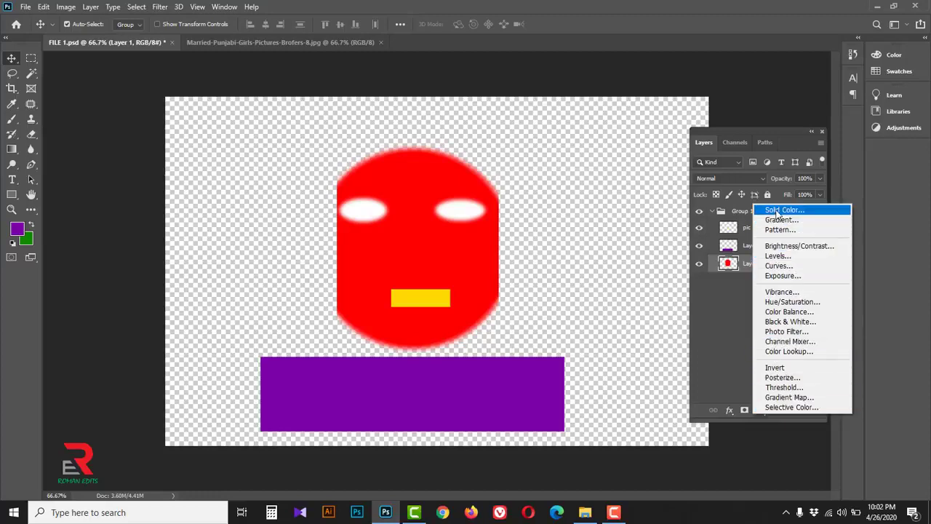
click(777, 211)
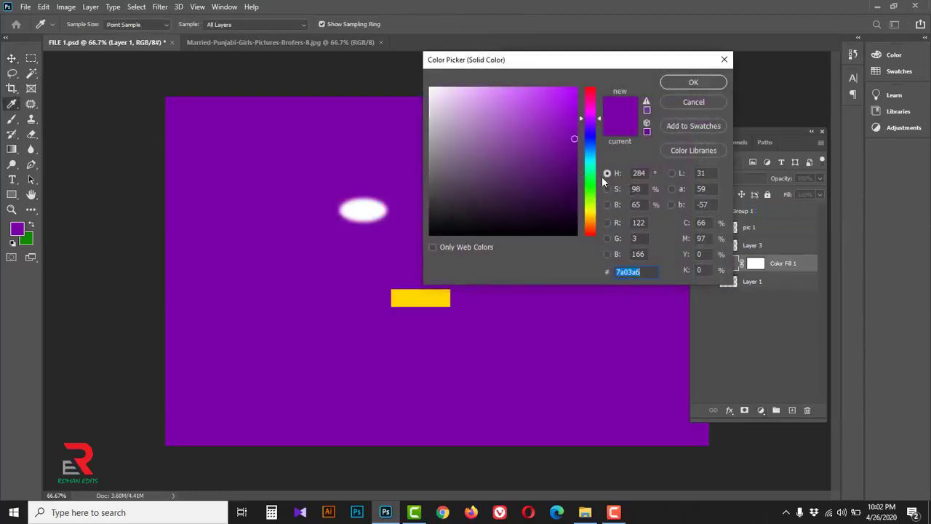
drag(590, 186, 590, 220)
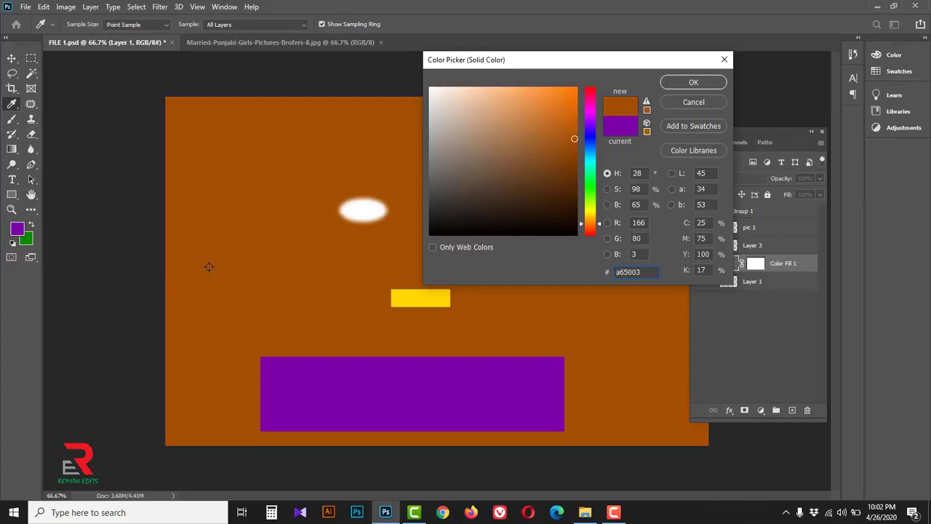
mouse_move(544, 117)
mouse_down()
mouse_move(566, 110)
mouse_move(556, 191)
mouse_move(434, 229)
mouse_move(488, 108)
mouse_move(562, 134)
mouse_move(569, 147)
mouse_up()
click(591, 194)
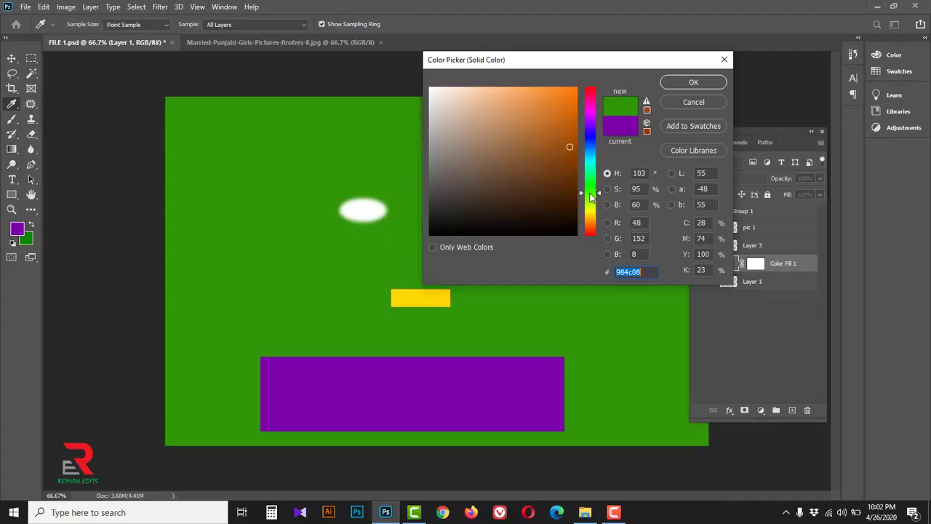
click(684, 85)
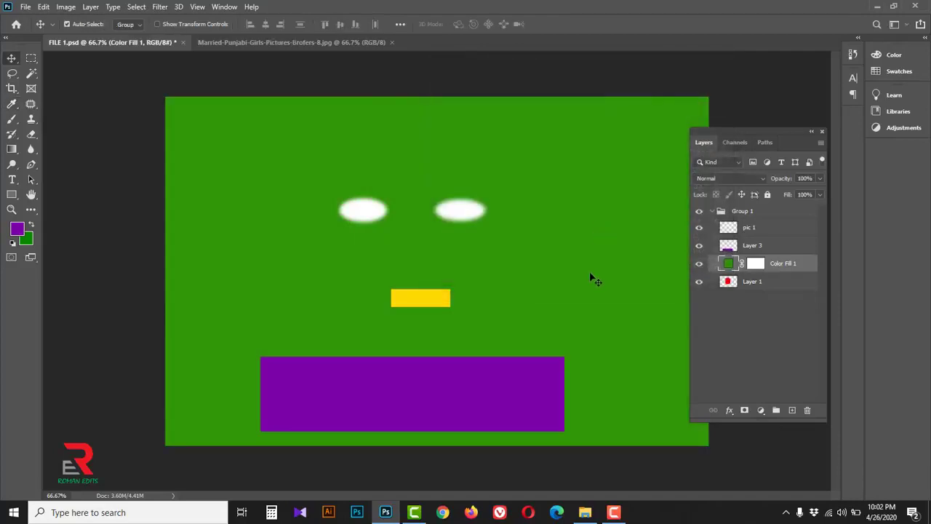
- Add three new empty layers above the Color Fill 1 layer inside Group 1
click(792, 411)
click(792, 410)
click(792, 410)
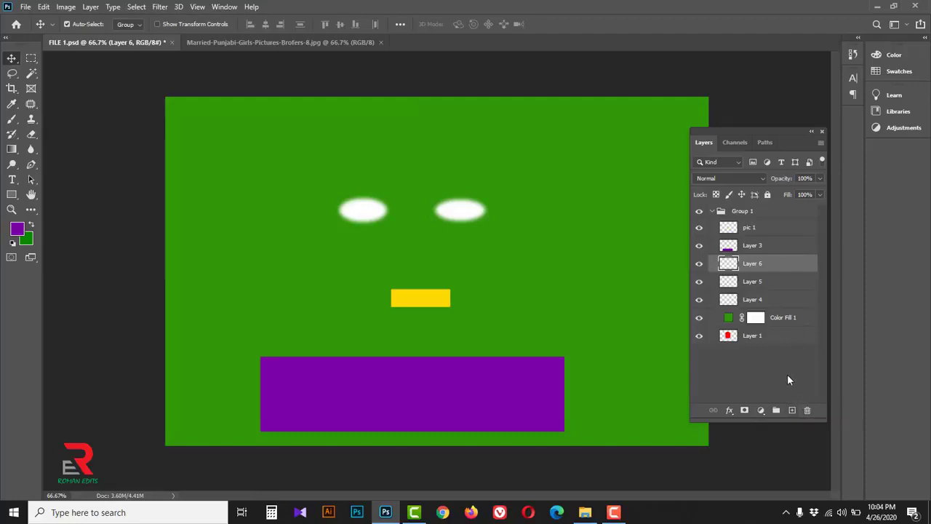
- Delete the three empty layers, Layer 6, Layer 5 and Layer 4, from Group 1
click(806, 411)
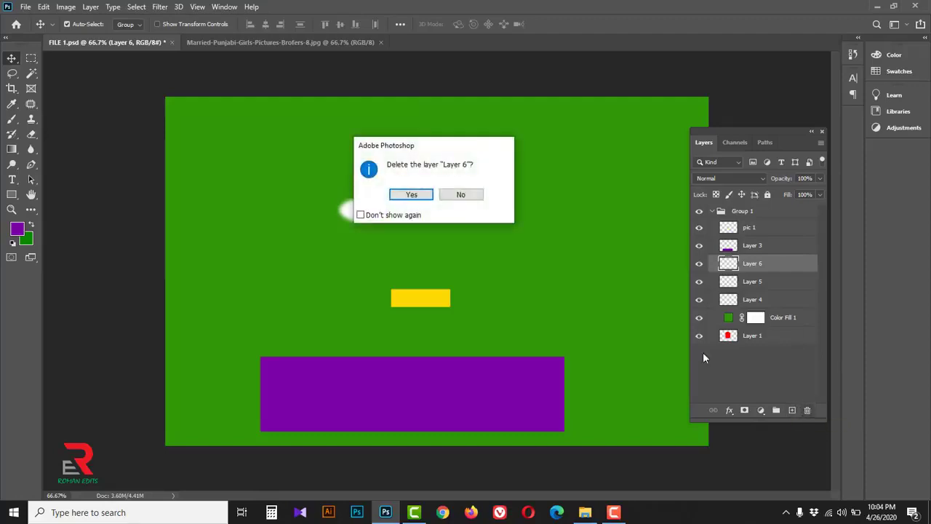
click(410, 195)
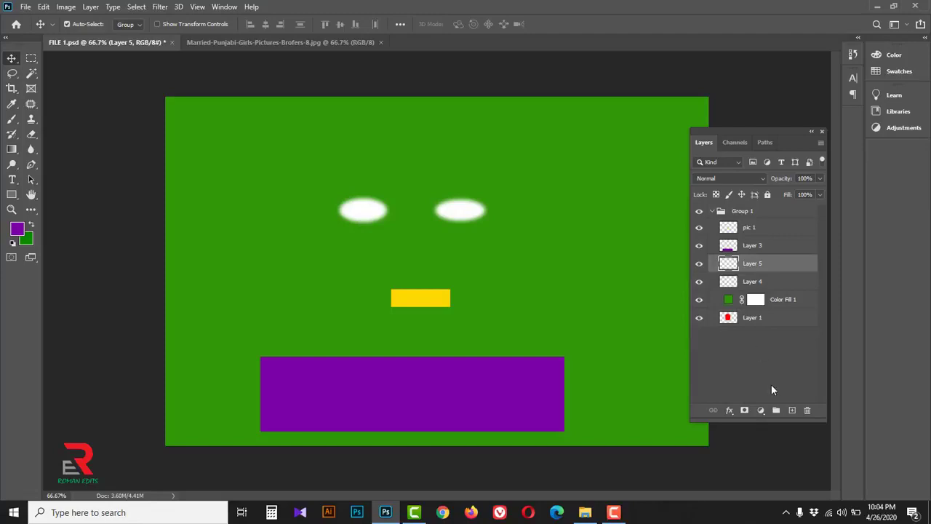
click(806, 411)
click(411, 195)
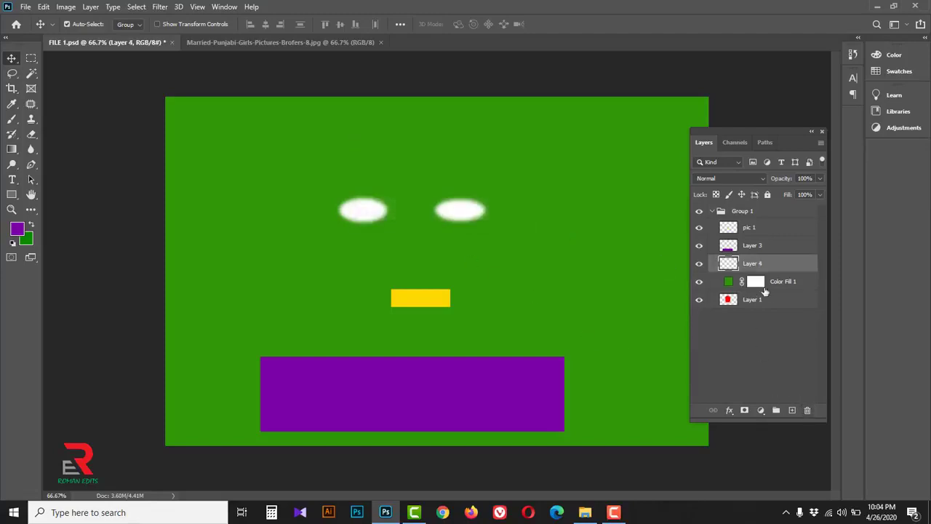
drag(779, 270, 807, 412)
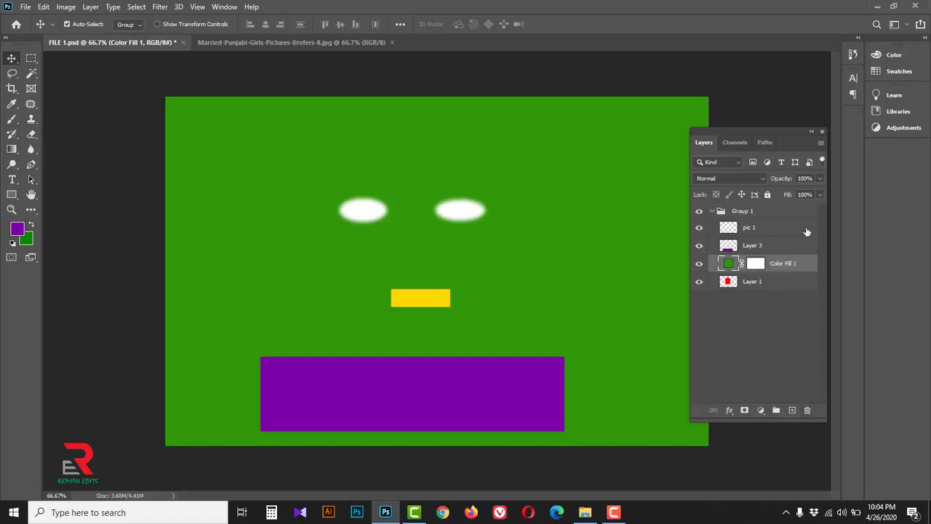
- Lower the Color Fill 1 layer's opacity to 49% to reveal the red shape, and restore it to 100%
click(820, 178)
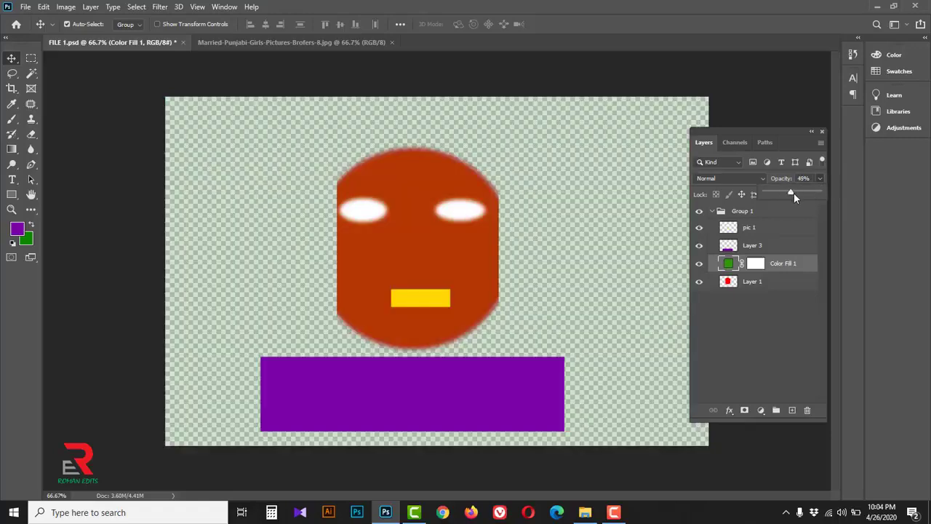
drag(793, 194, 831, 197)
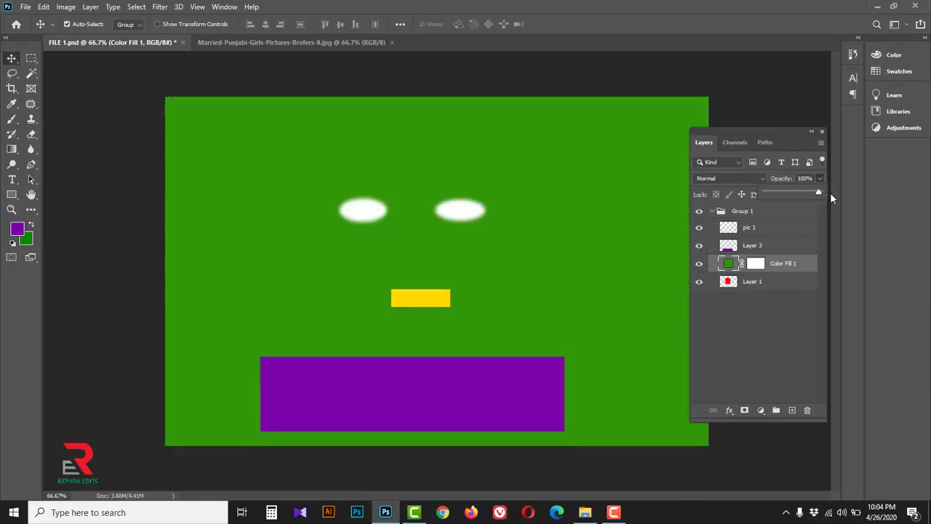
- Reduce the Fill of Layer 3, the purple rectangle, to 77%
click(790, 246)
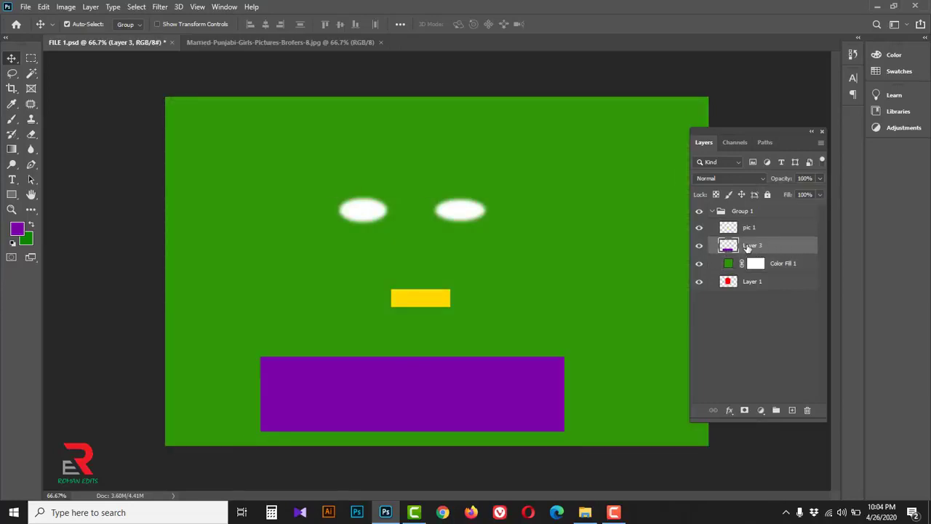
click(819, 194)
mouse_move(820, 209)
mouse_down()
mouse_move(778, 208)
mouse_move(807, 210)
mouse_up()
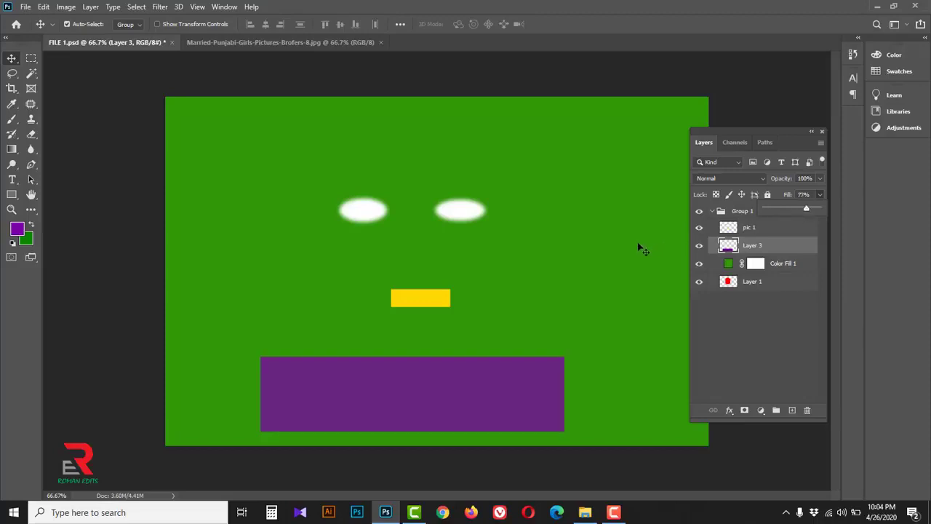
click(741, 335)
click(740, 336)
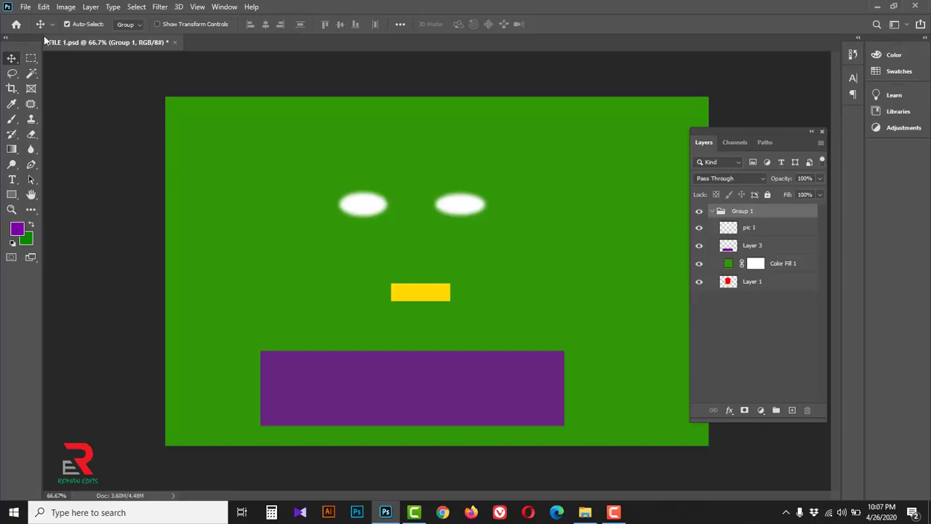
- Save the changes to FILE 1.psd
click(26, 7)
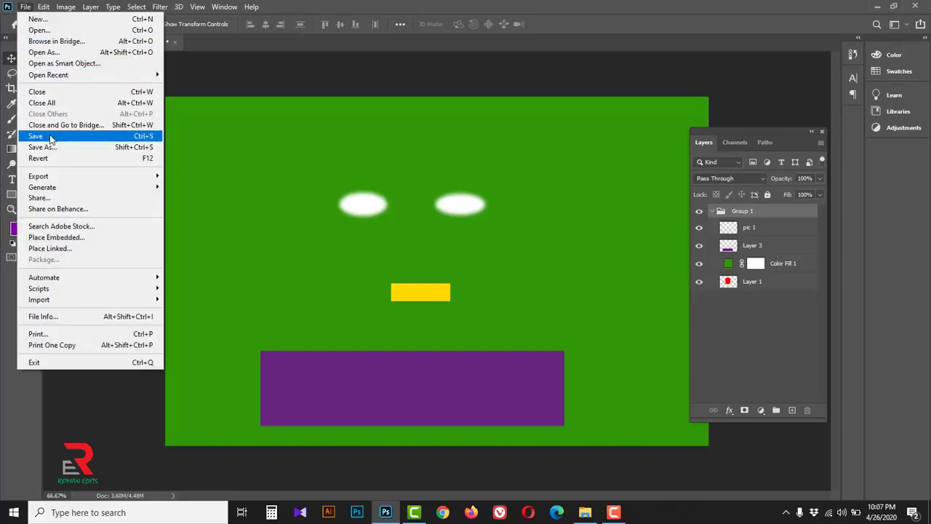
click(149, 138)
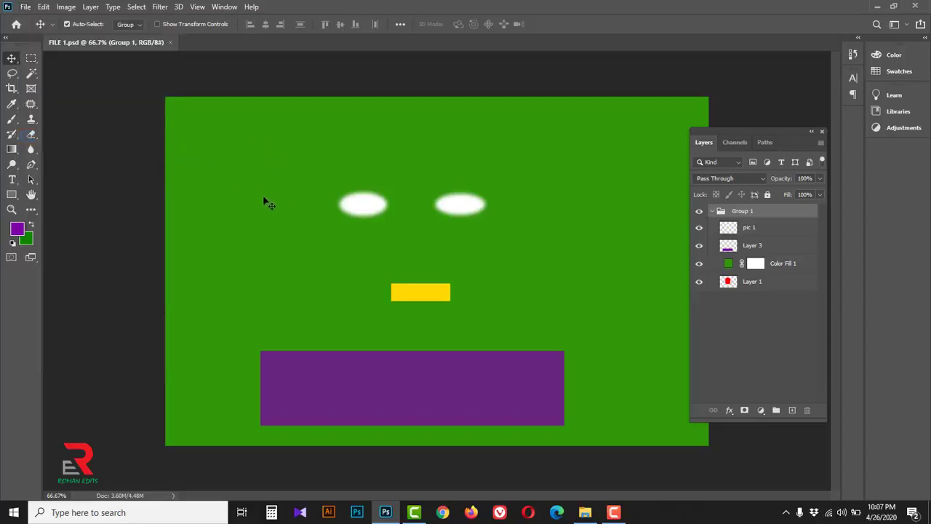
- Save the document under the new name FILE 5 NEW in Photoshop PSD format in the Runing Tutorial folder, and close it
click(25, 7)
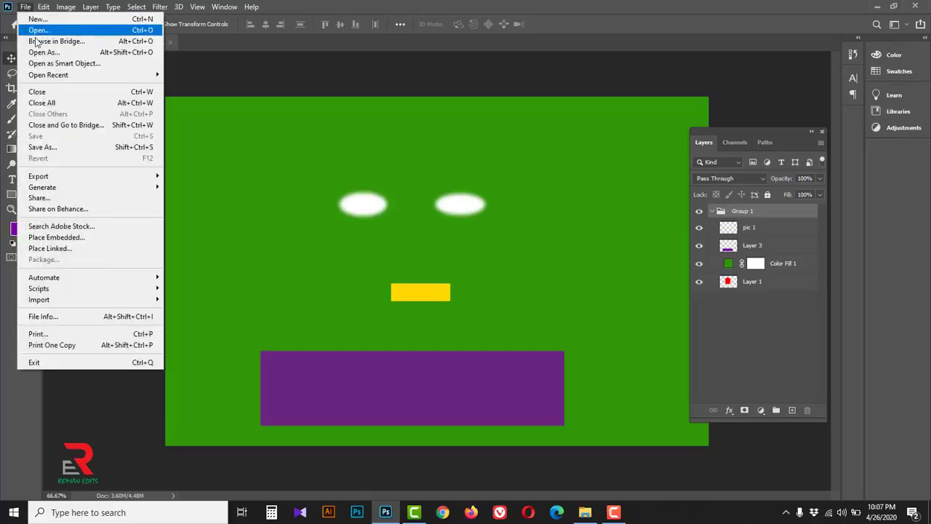
click(44, 147)
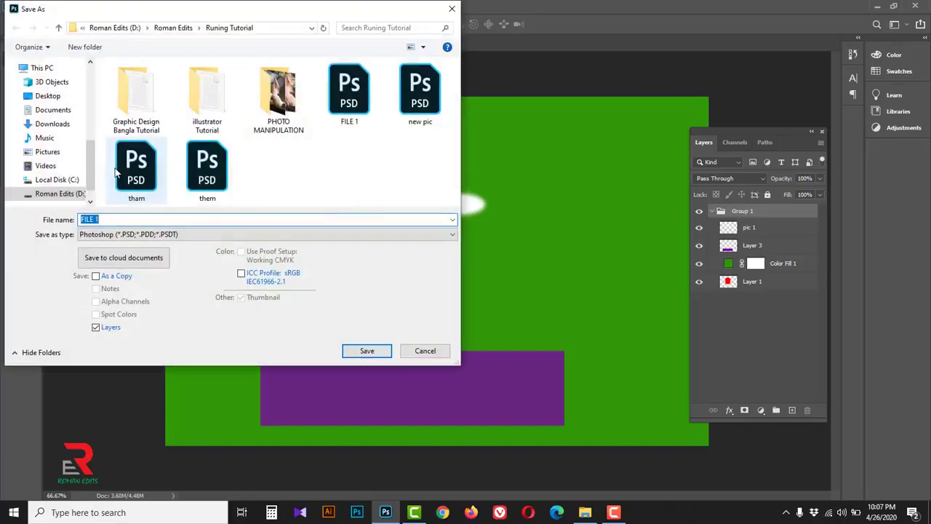
click(187, 219)
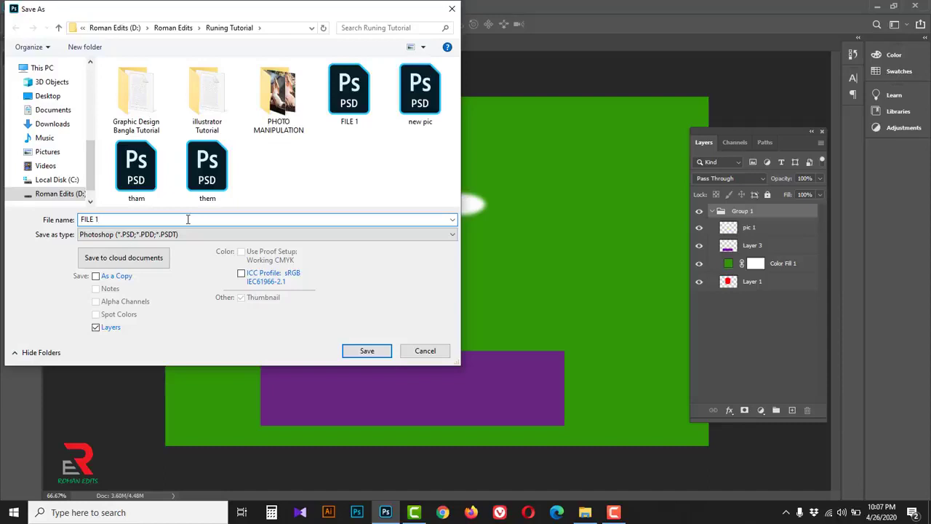
key(BackSpace)
text(5 NEW)
click(238, 235)
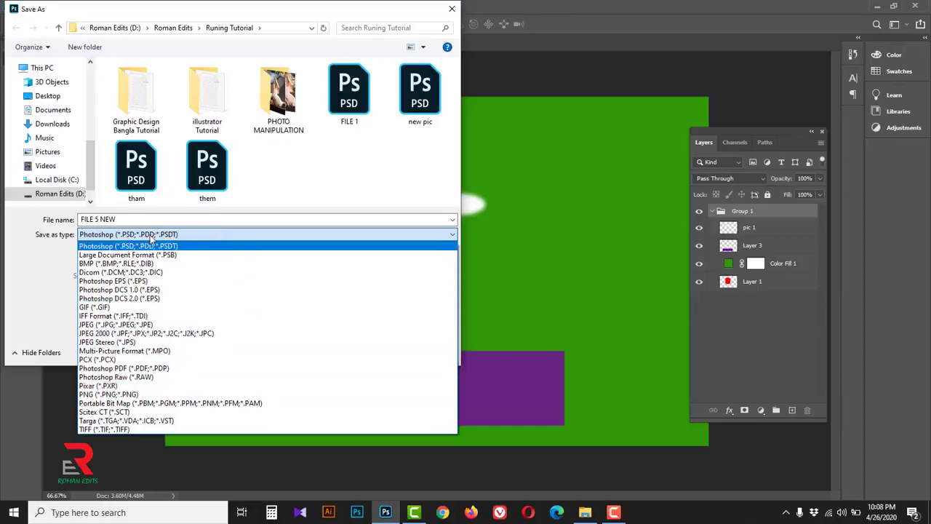
click(151, 240)
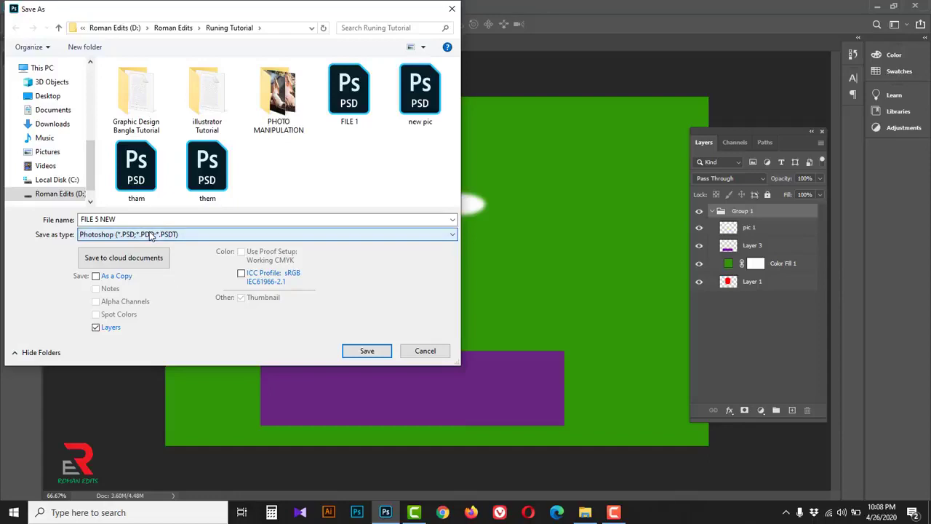
click(367, 352)
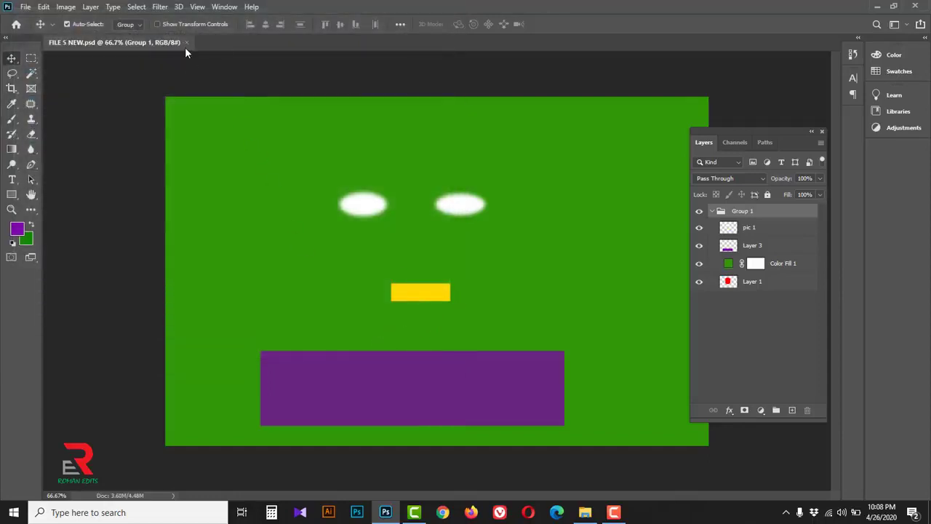
click(187, 42)
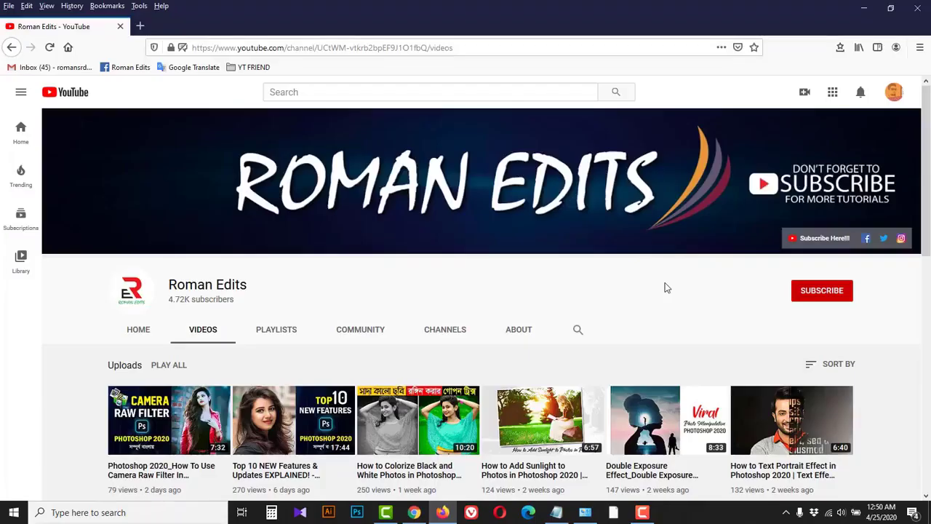
- On the Roman Edits YouTube channel page in the browser, subscribe to the channel and set its notifications to All
click(821, 293)
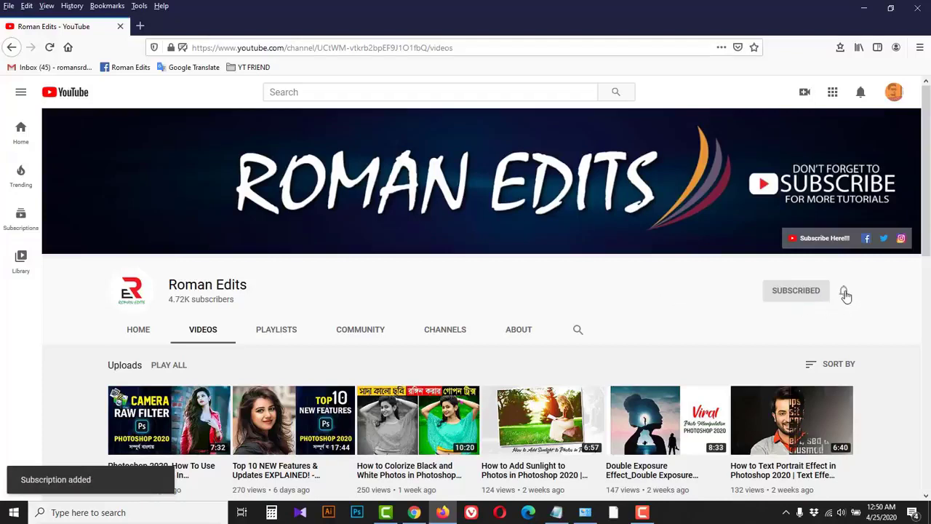
click(844, 293)
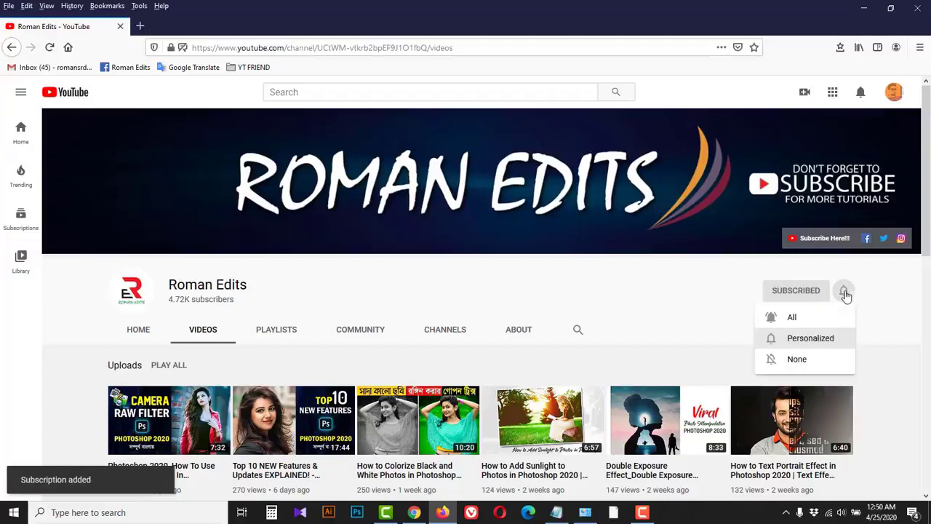
click(813, 320)
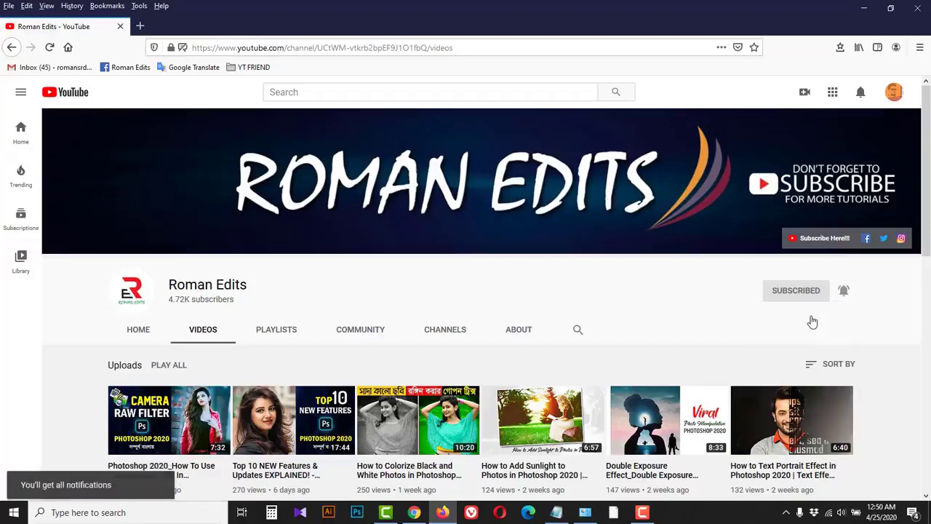